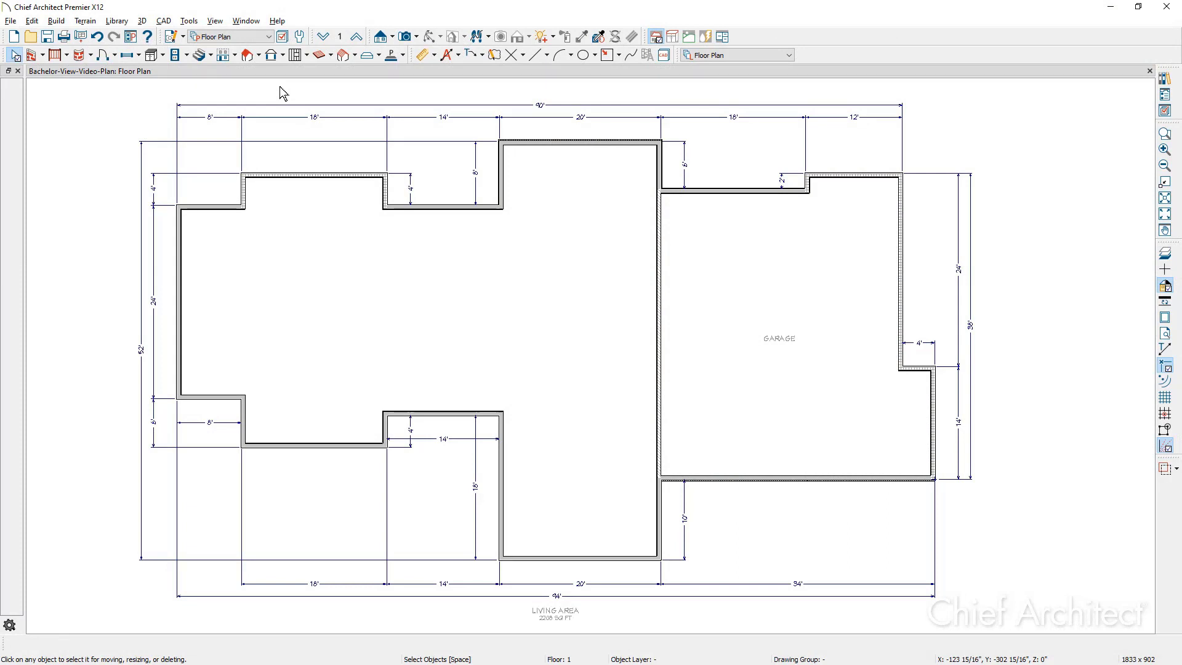
- Switch the plan to the Interior view and generate a Perspective Floor Overview of the house
{"action": "left_click", "coordinate": [271, 36]}
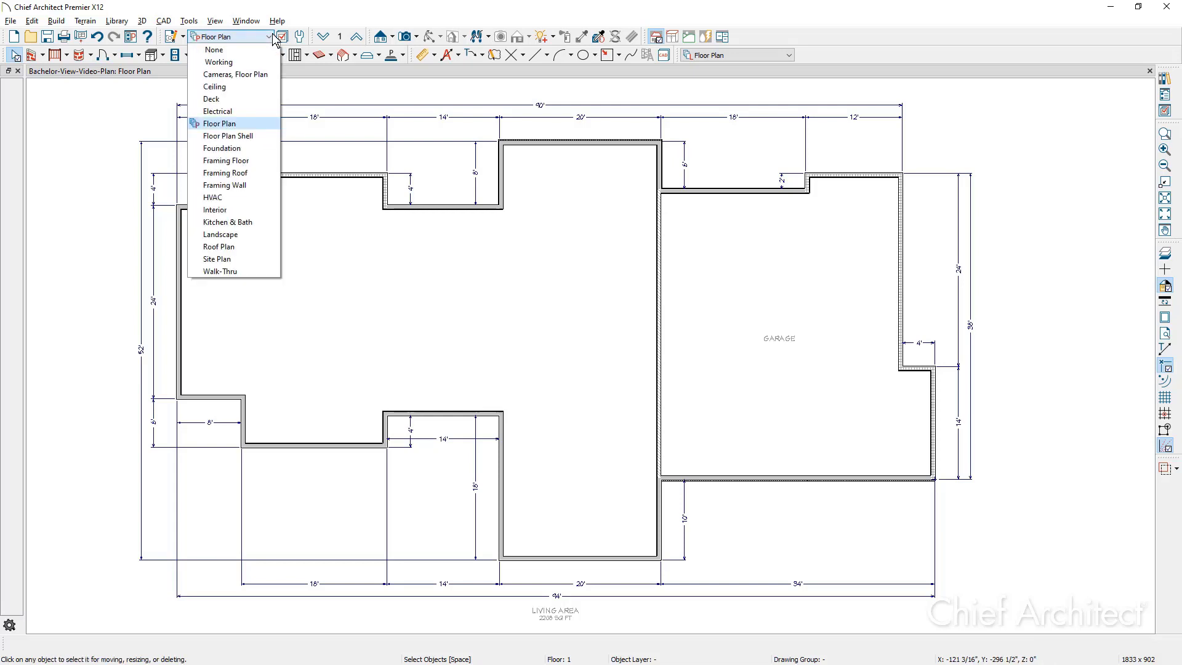
{"action": "left_click", "coordinate": [260, 211]}
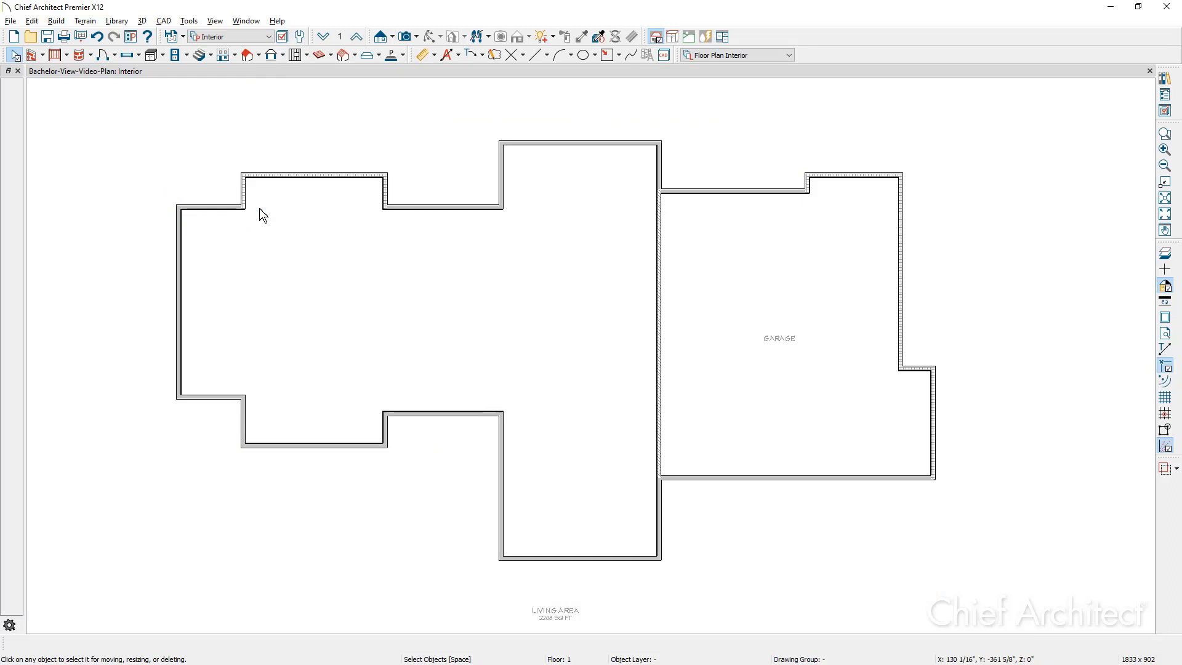
{"action": "left_click", "coordinate": [418, 38]}
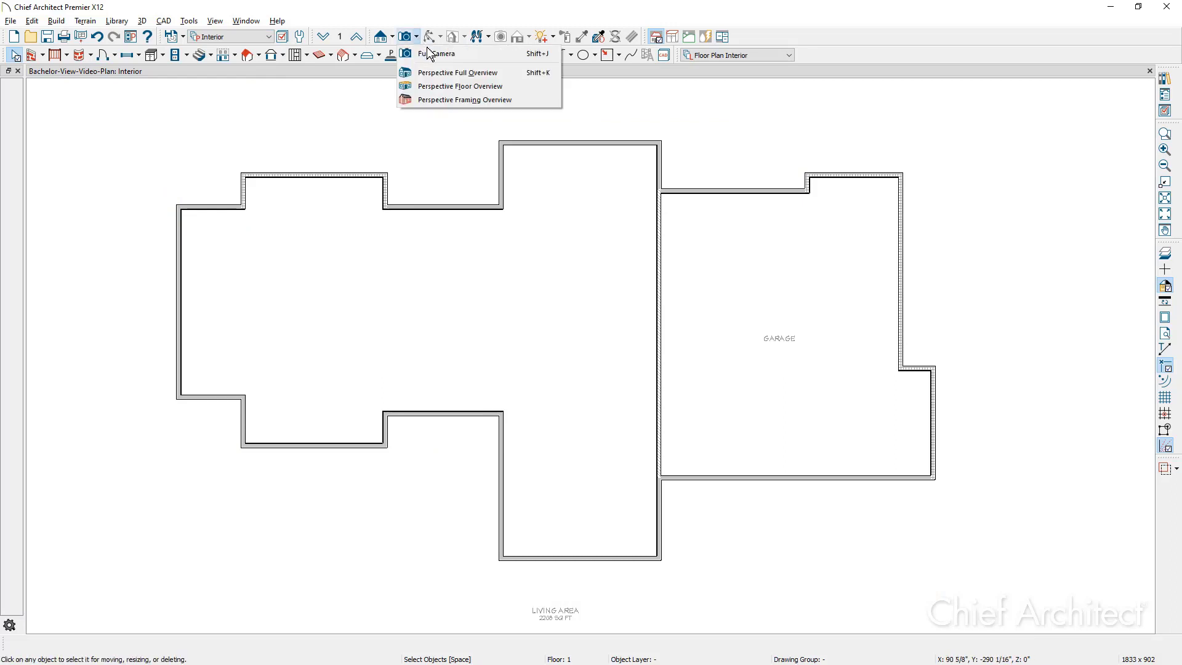
{"action": "left_click", "coordinate": [536, 90]}
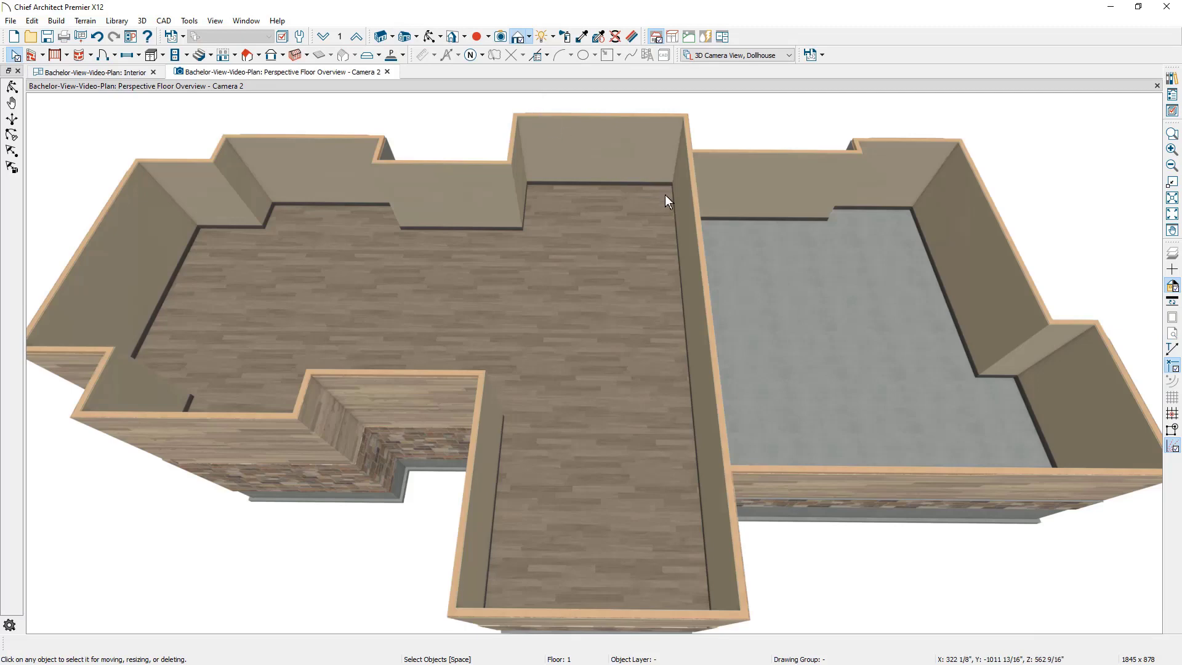
{"action": "left_click", "coordinate": [867, 293]}
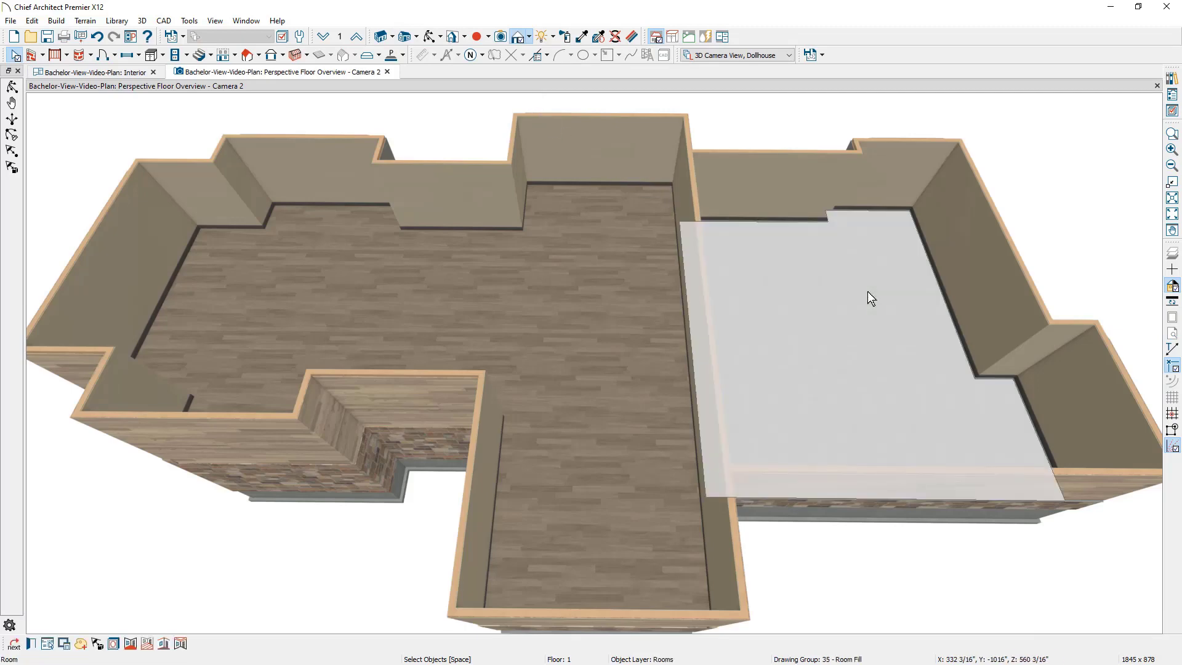
{"action": "key", "text": "Escape"}
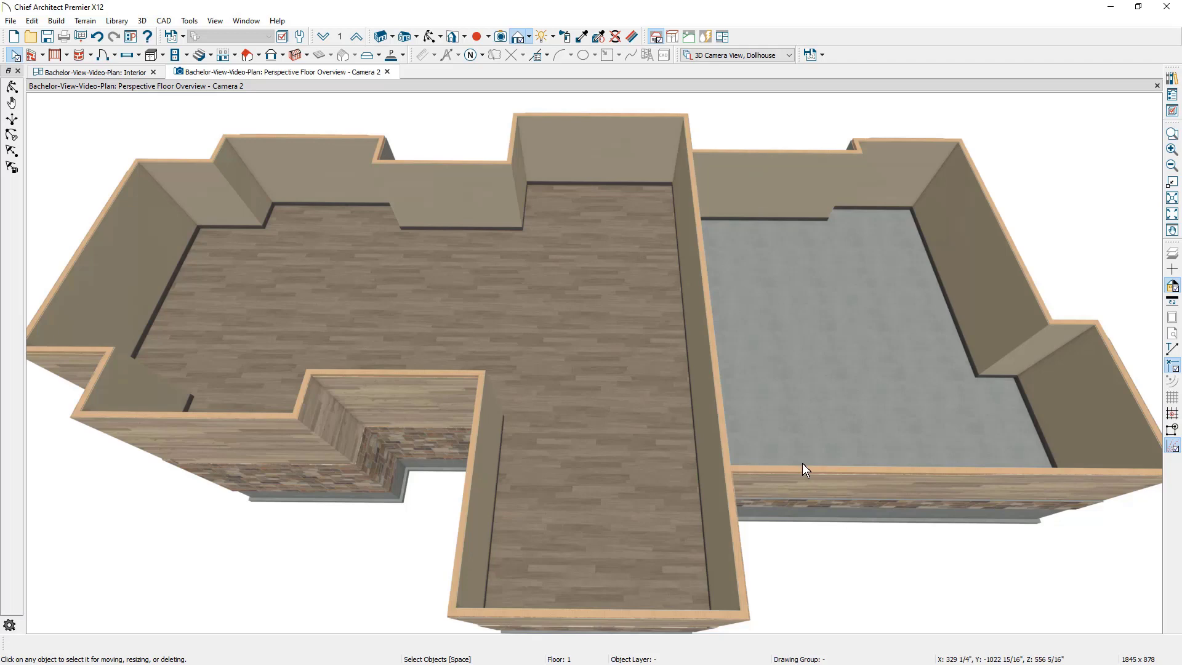
- Set the default wall type for straight interior walls to Interior-4
{"action": "left_click", "coordinate": [42, 54]}
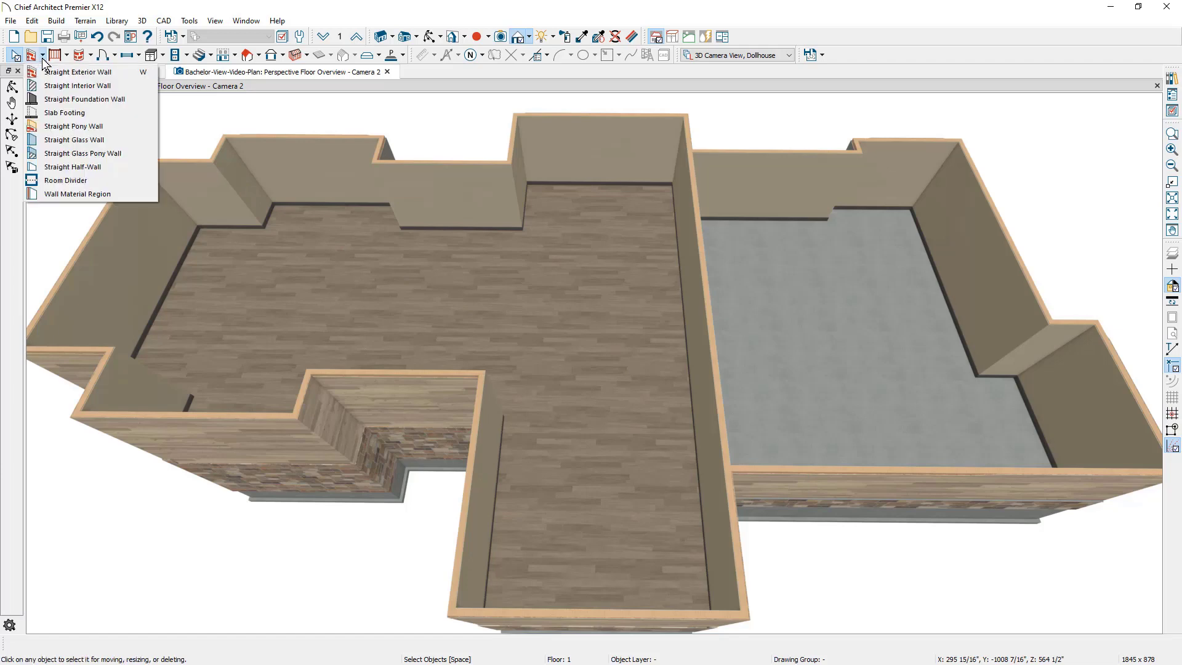
{"action": "left_click", "coordinate": [67, 86]}
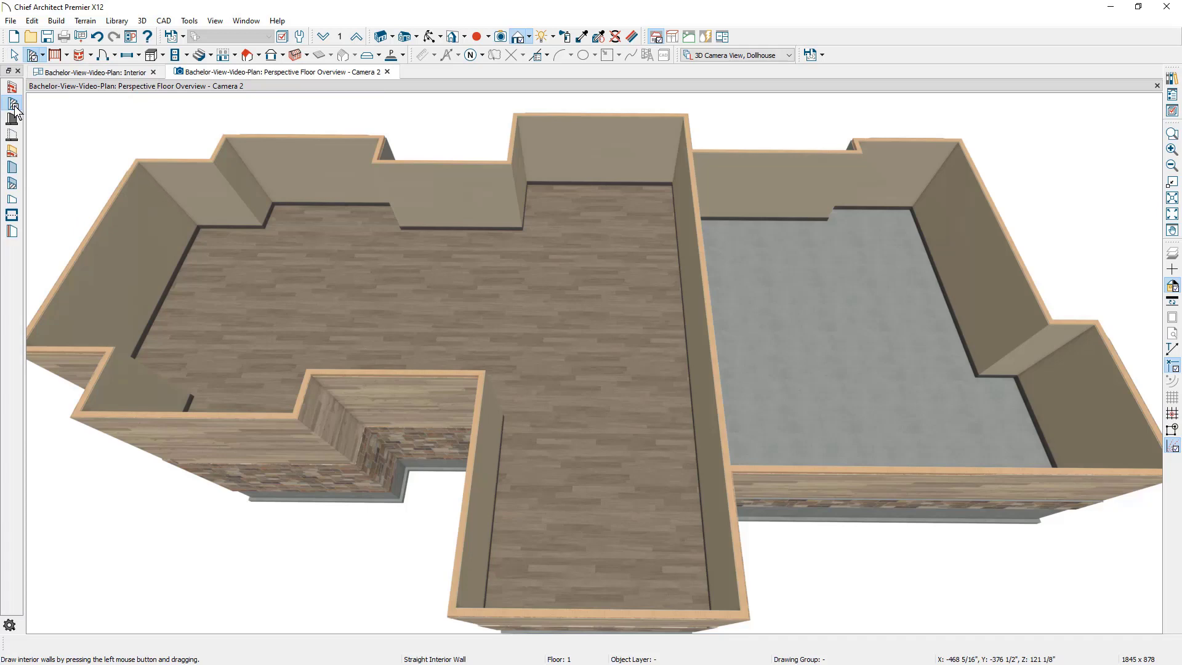
{"action": "left_click", "coordinate": [15, 107]}
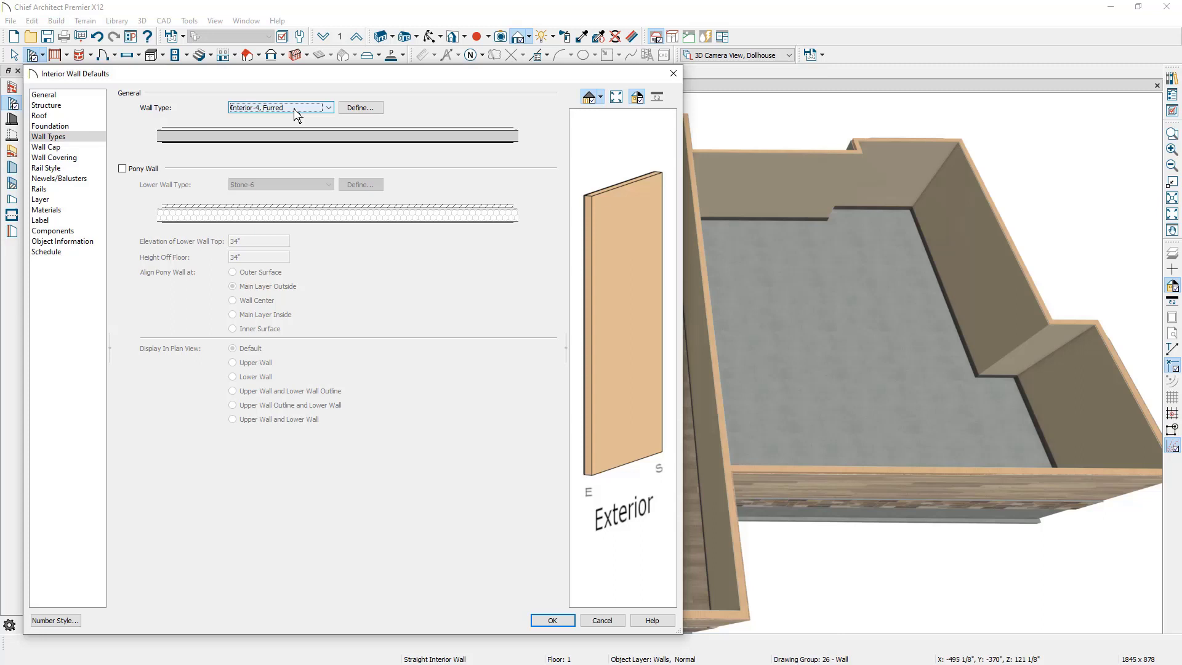
{"action": "left_click", "coordinate": [329, 108]}
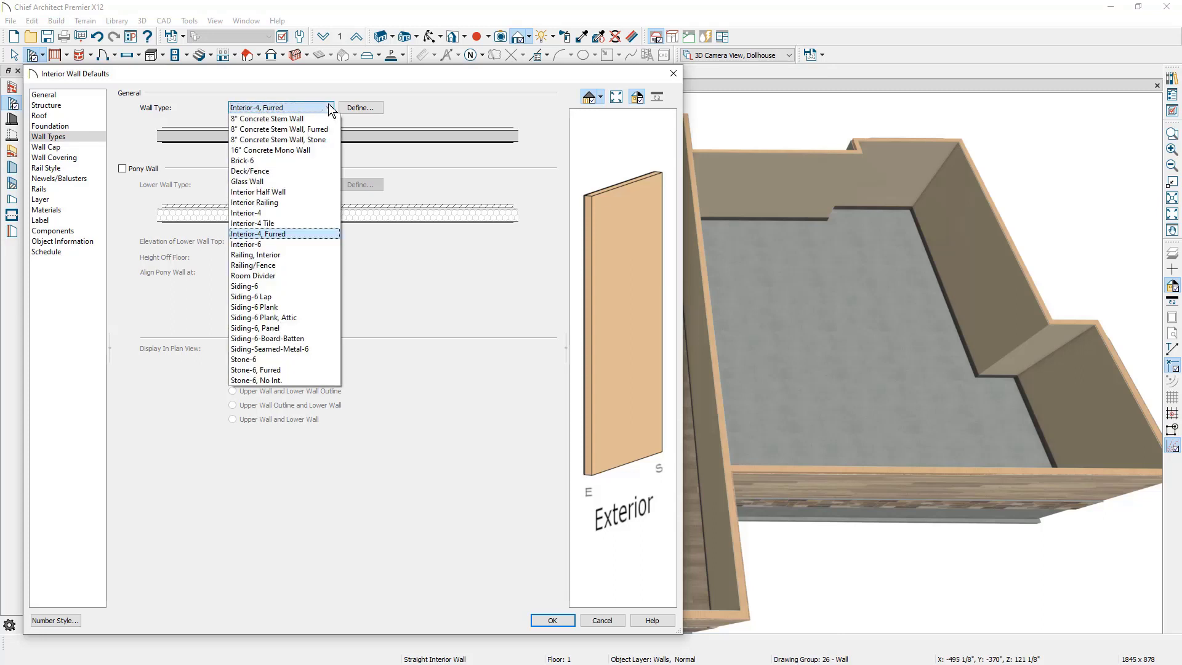
{"action": "left_click", "coordinate": [286, 212]}
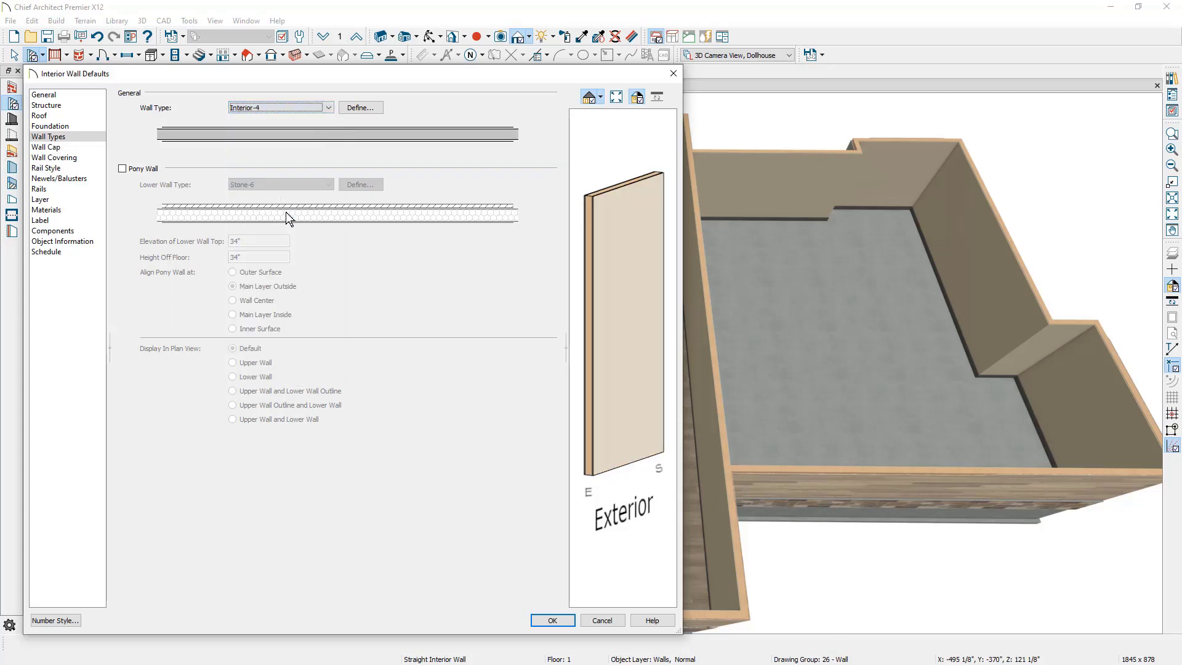
{"action": "left_click", "coordinate": [550, 620]}
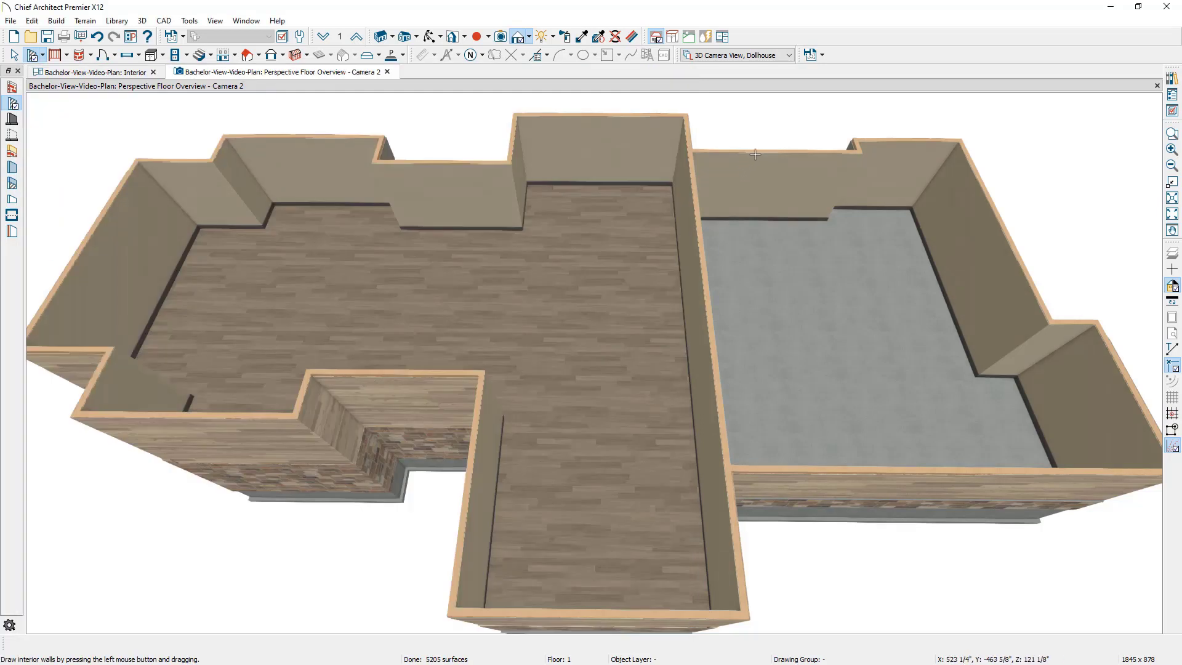
- Draw an interior wall through the full depth of the garage and a cross wall from it to the house wall
{"action": "left_click_drag", "start_coordinate": [751, 155], "coordinate": [800, 472]}
{"action": "left_click_drag", "start_coordinate": [802, 416], "coordinate": [723, 420]}
{"action": "key", "text": "space"}
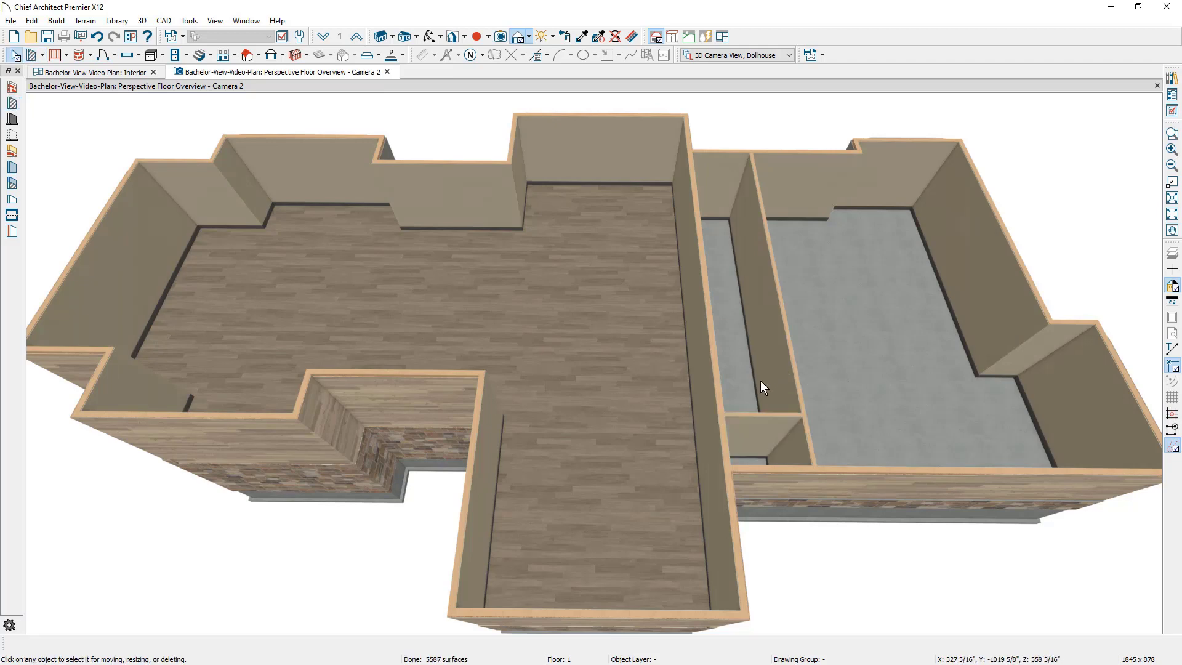
- Define the long narrow room partitioned off the garage as room type Kitchen and name it Pantry
{"action": "left_click", "coordinate": [753, 348]}
{"action": "key", "text": "Tab"}
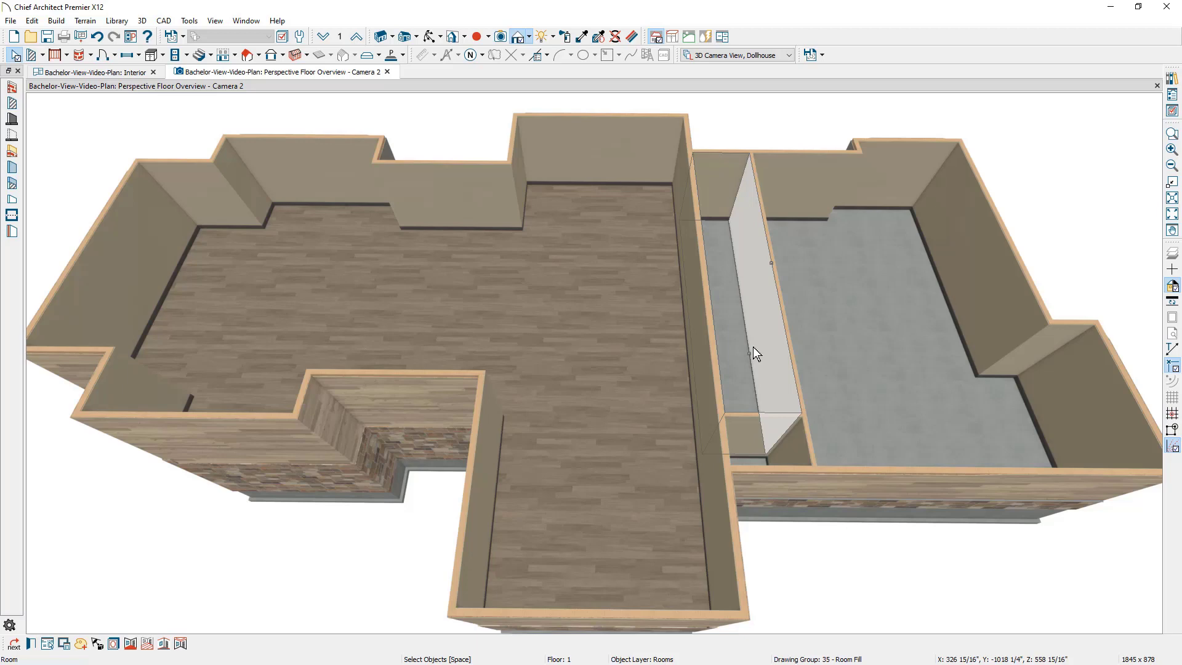
{"action": "double_click", "coordinate": [752, 346]}
{"action": "key", "text": "alt+Down"}
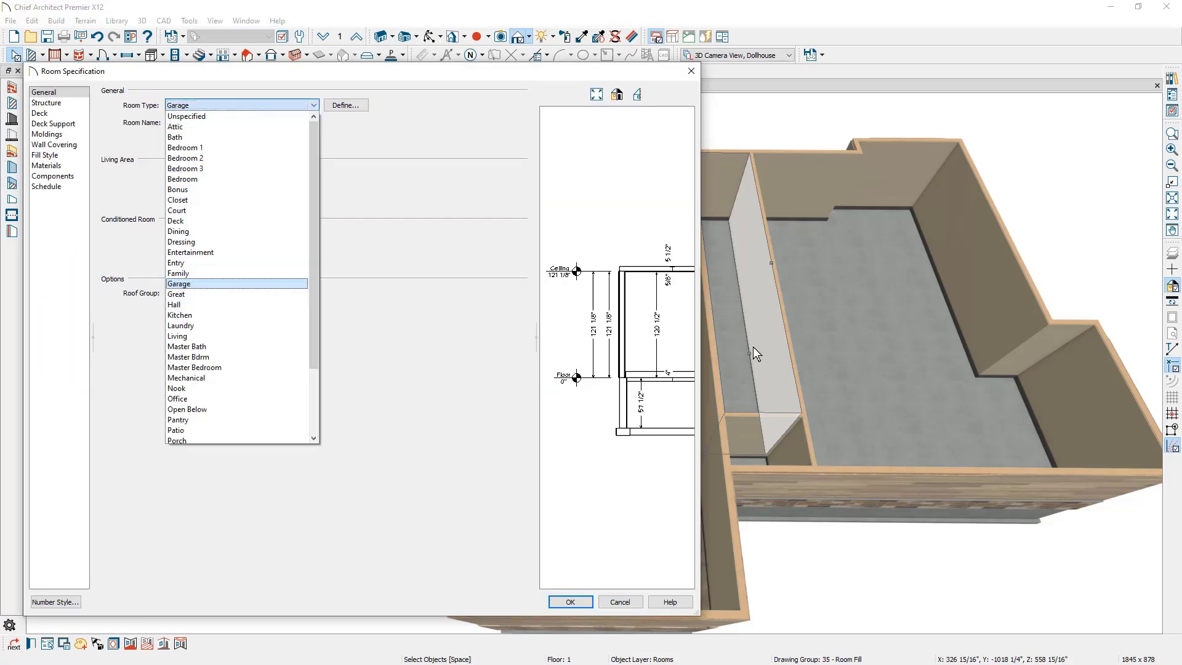
{"action": "left_click", "coordinate": [219, 315]}
{"action": "double_click", "coordinate": [218, 126]}
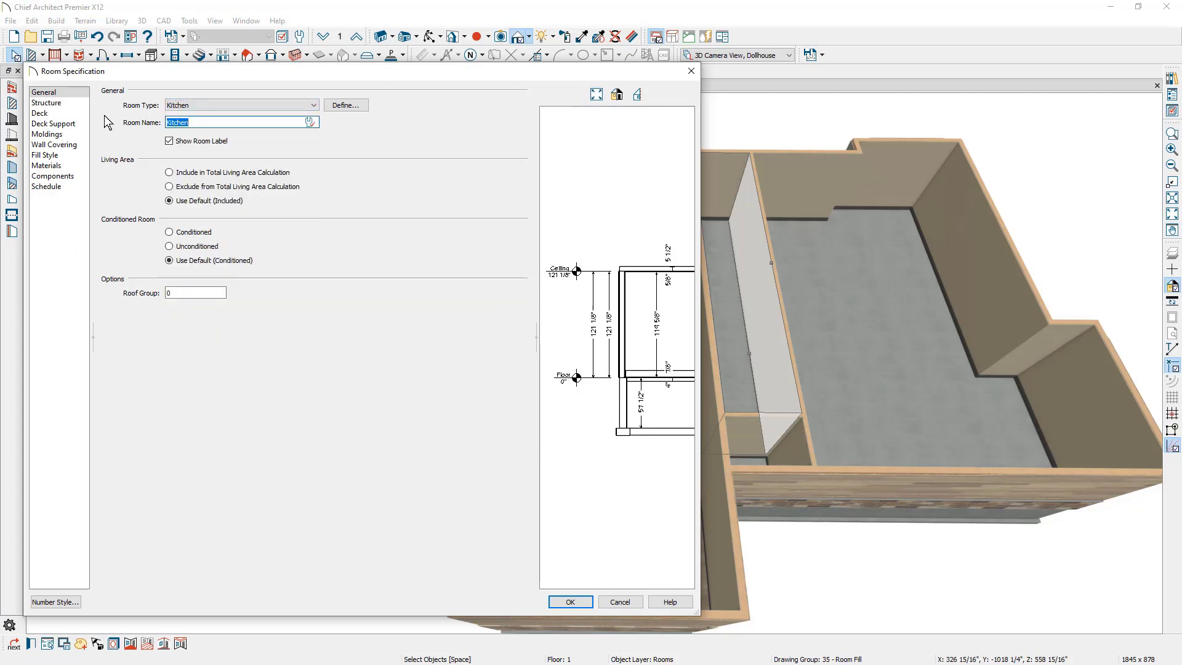
{"action": "type", "text": "Panty"}
{"action": "left_click", "coordinate": [569, 602]}
- Add interior walls subdividing the narrow garage-side room and the rear bump-out, plus a partial wall extending from the house-garage wall
{"action": "left_click", "coordinate": [12, 103]}
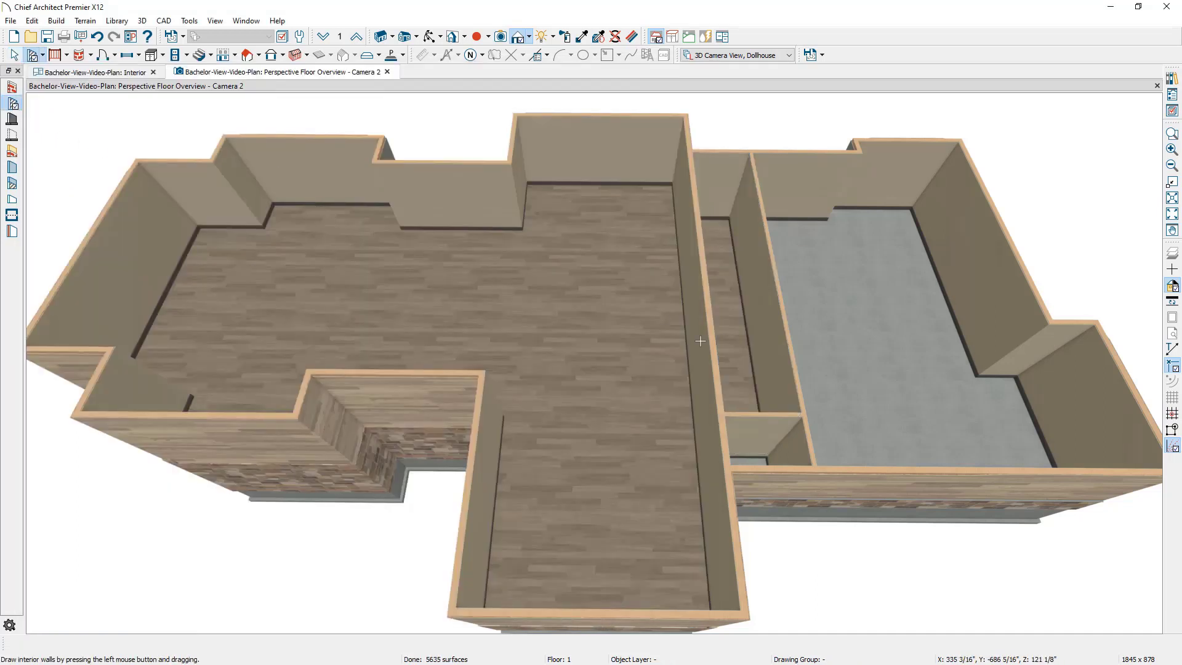
{"action": "left_click_drag", "start_coordinate": [784, 320], "coordinate": [711, 320]}
{"action": "left_click_drag", "start_coordinate": [758, 200], "coordinate": [511, 169]}
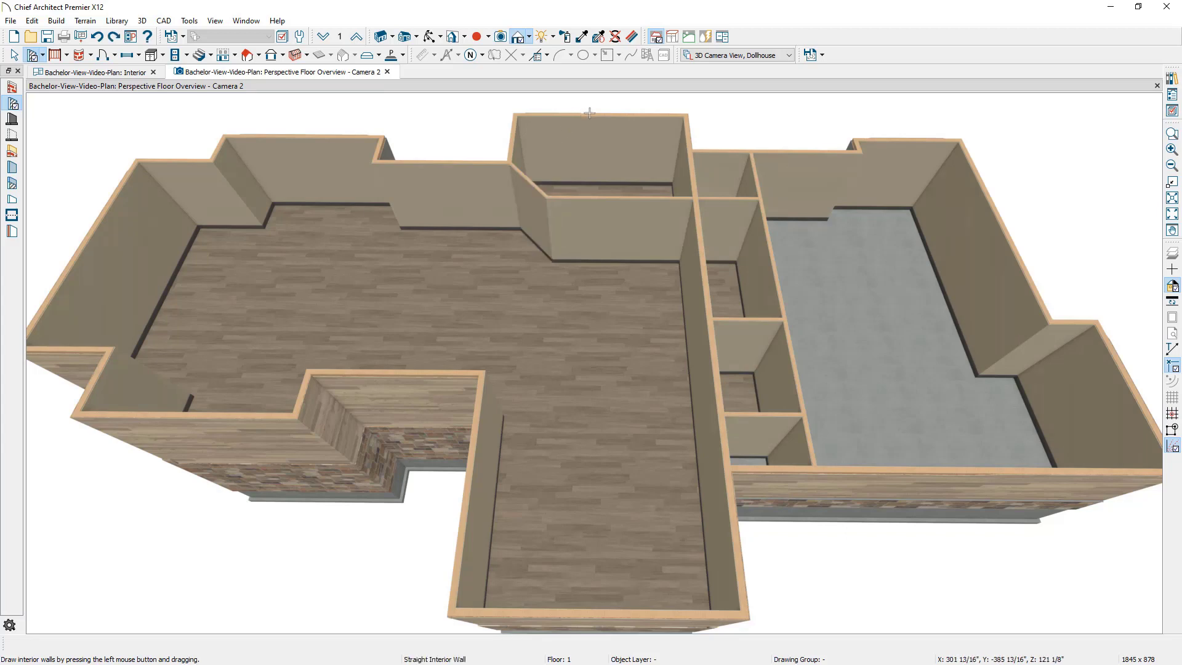
{"action": "left_click_drag", "start_coordinate": [589, 115], "coordinate": [516, 163]}
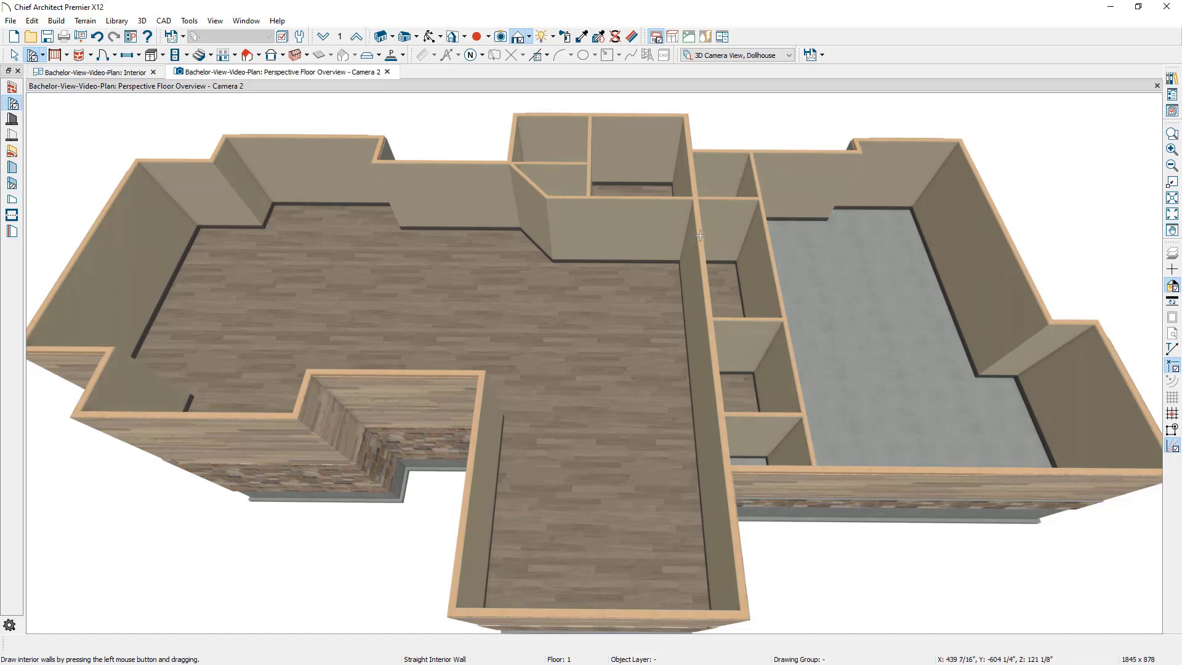
{"action": "left_click_drag", "start_coordinate": [698, 239], "coordinate": [542, 243]}
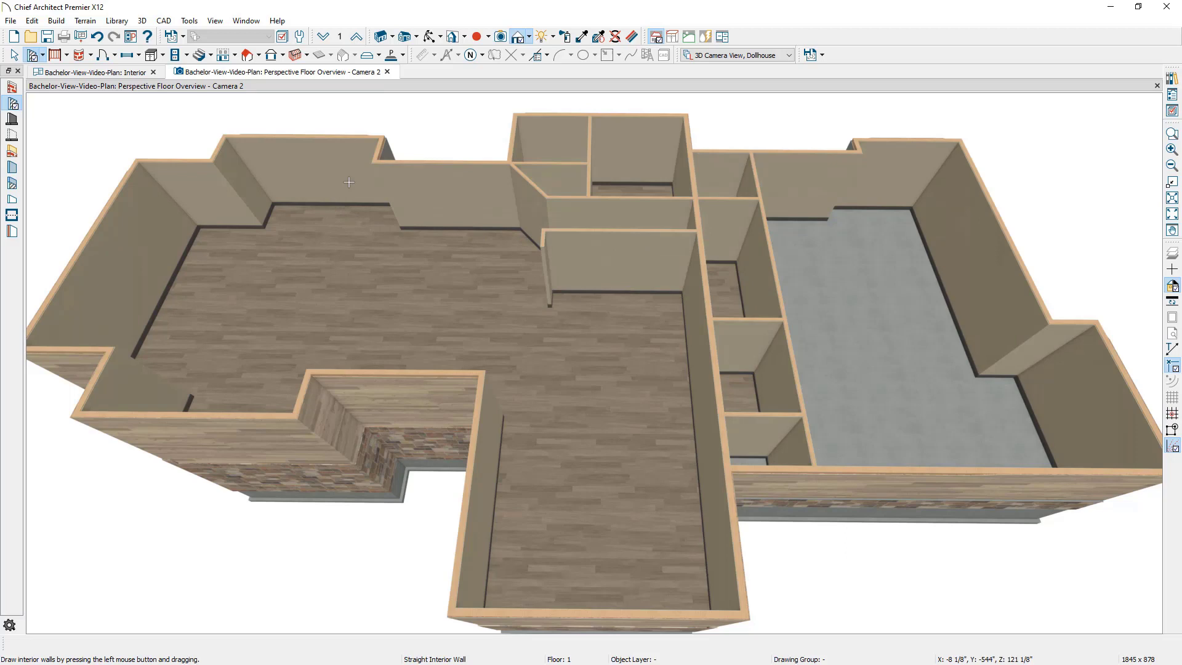
- Draw a full-depth interior wall separating the wing opposite the garage and set its wall type to Interior-6
{"action": "left_click_drag", "start_coordinate": [374, 163], "coordinate": [293, 368]}
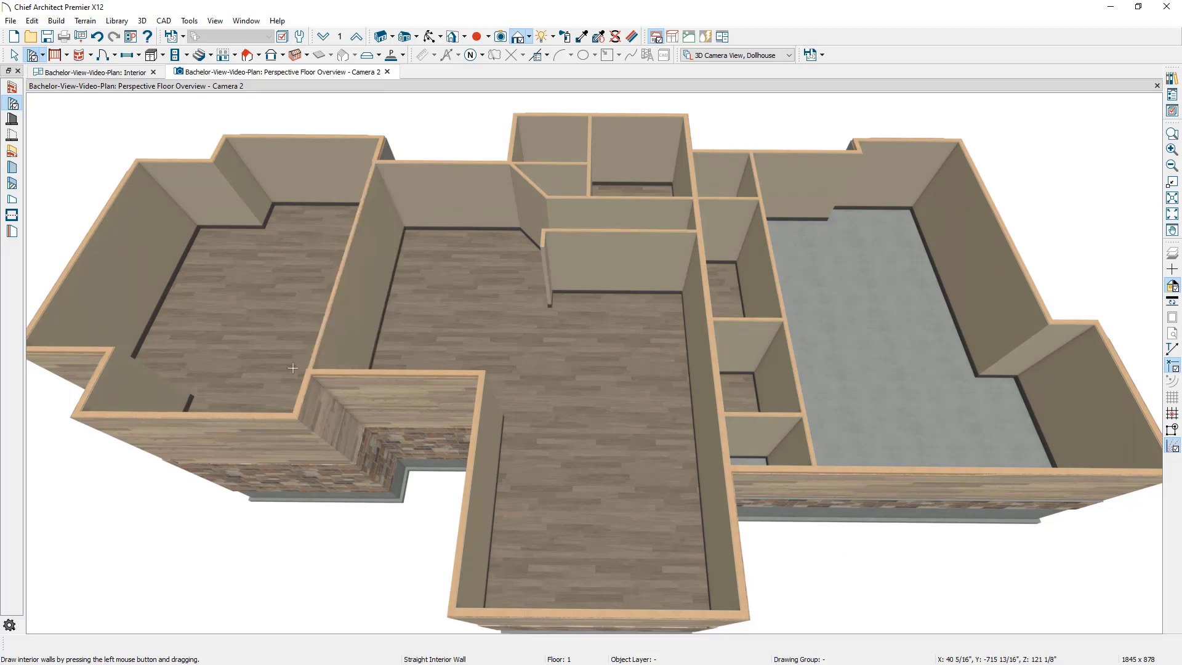
{"action": "double_click", "coordinate": [292, 368]}
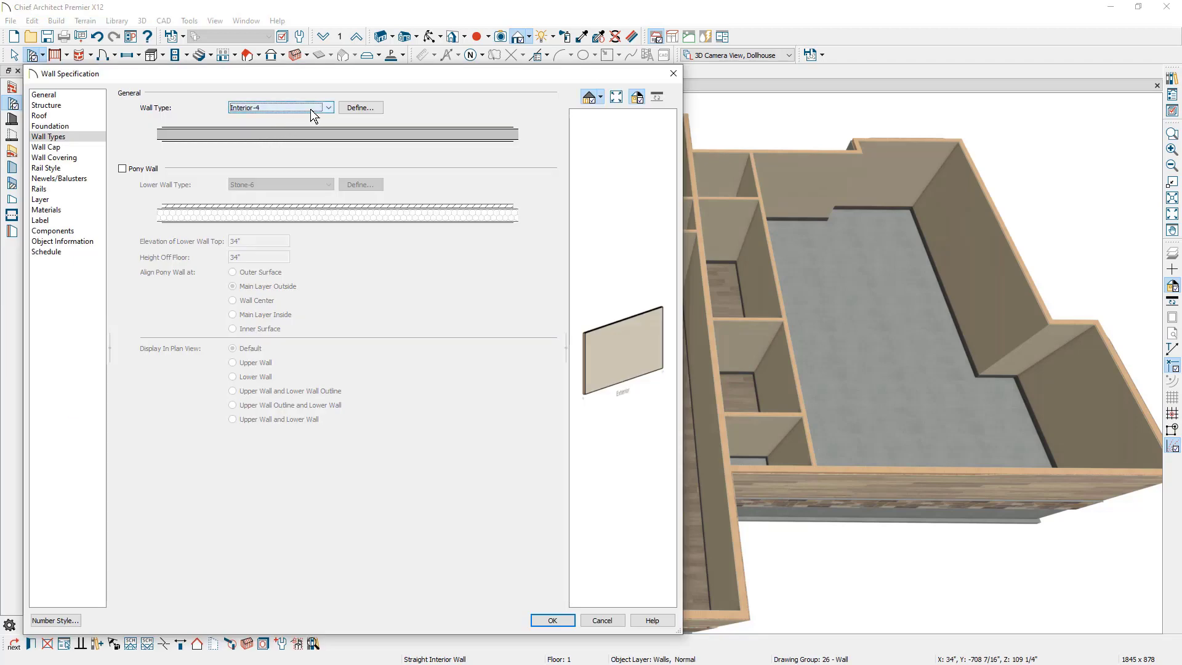
{"action": "left_click", "coordinate": [281, 108]}
{"action": "left_click", "coordinate": [289, 243]}
{"action": "key", "text": "Return"}
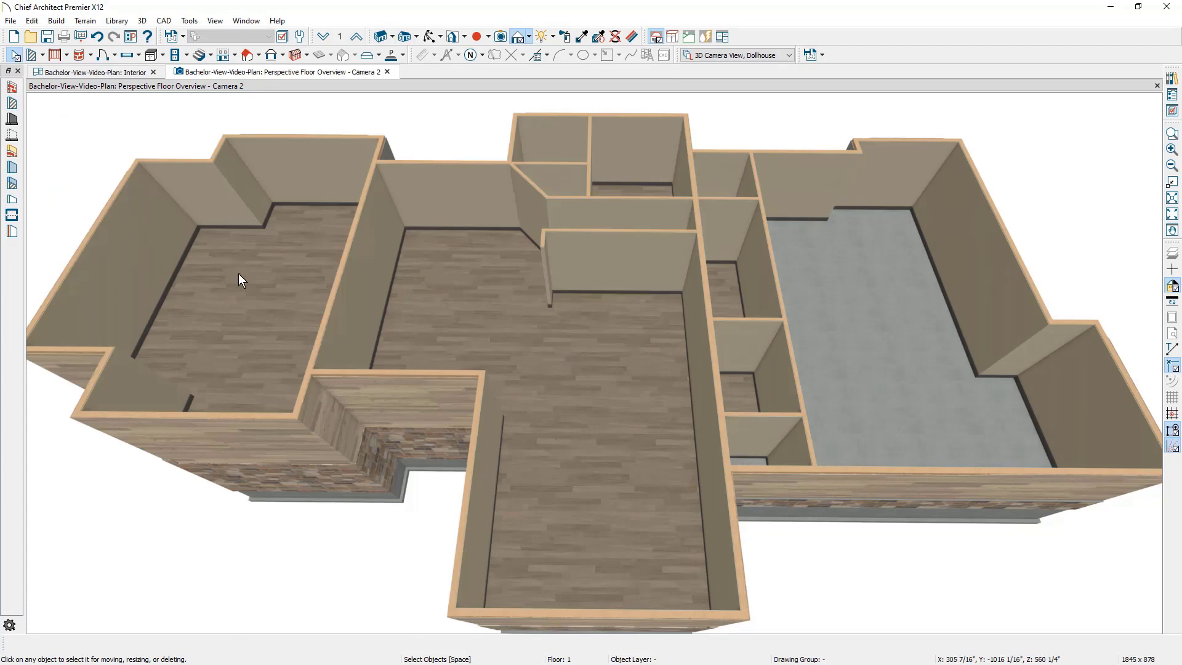
- Divide the main living space with a room divider from the angled wall's outer corner to the front inside corner
{"action": "left_click", "coordinate": [13, 215]}
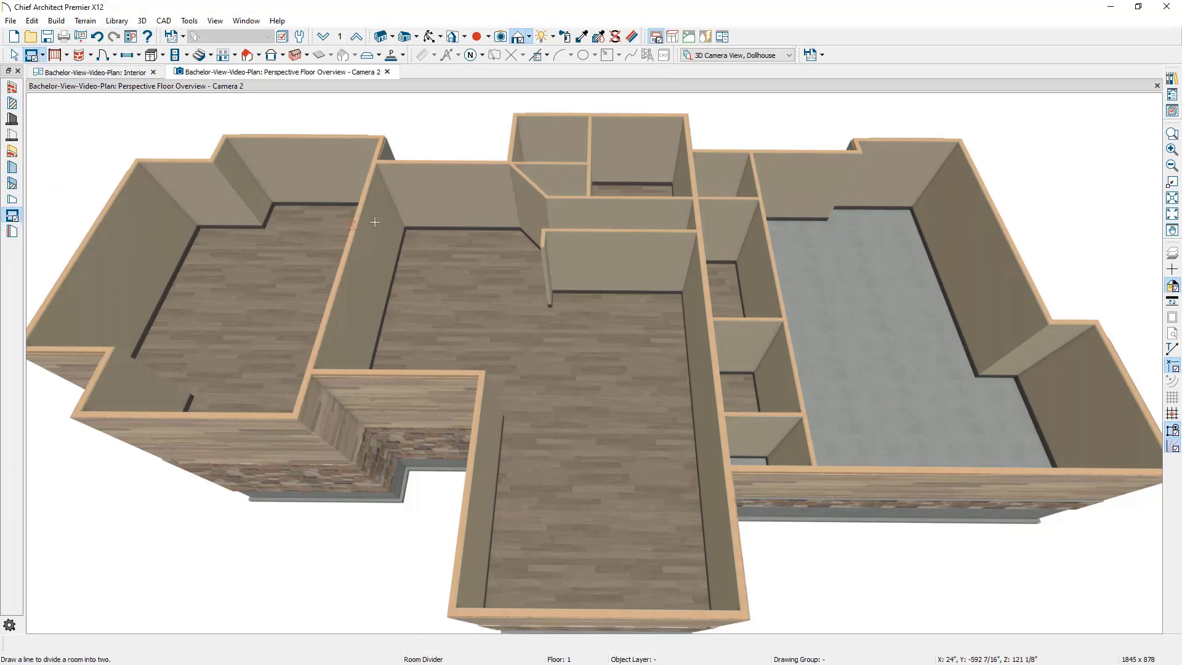
{"action": "left_click", "coordinate": [509, 164]}
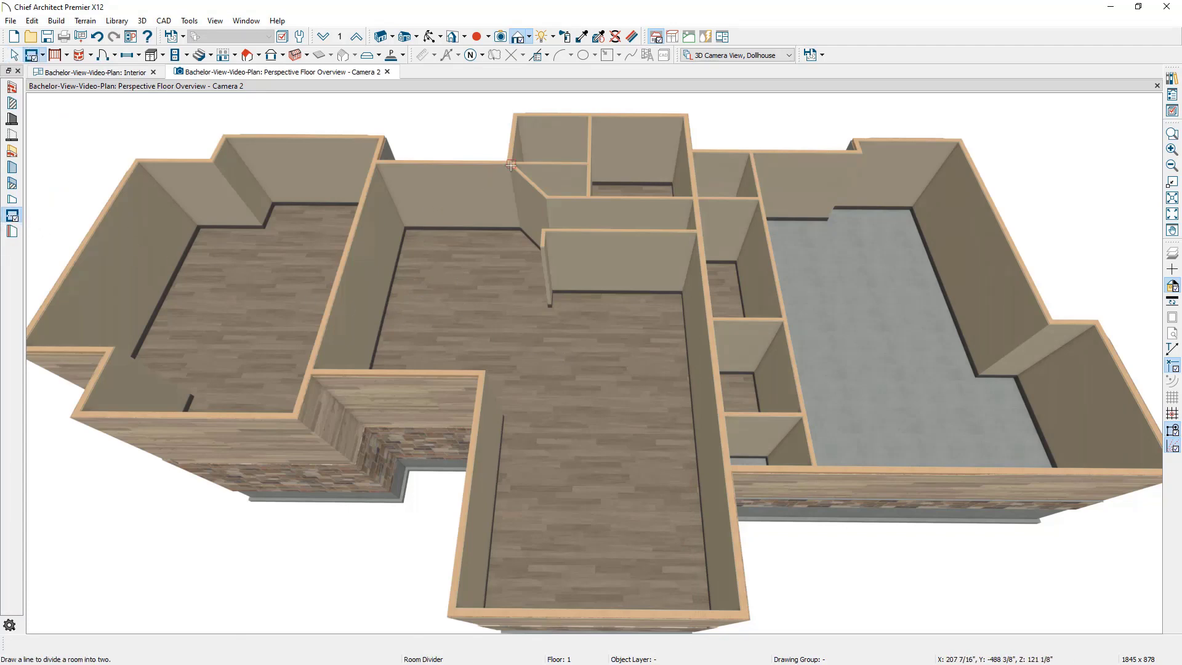
{"action": "left_click", "coordinate": [504, 372]}
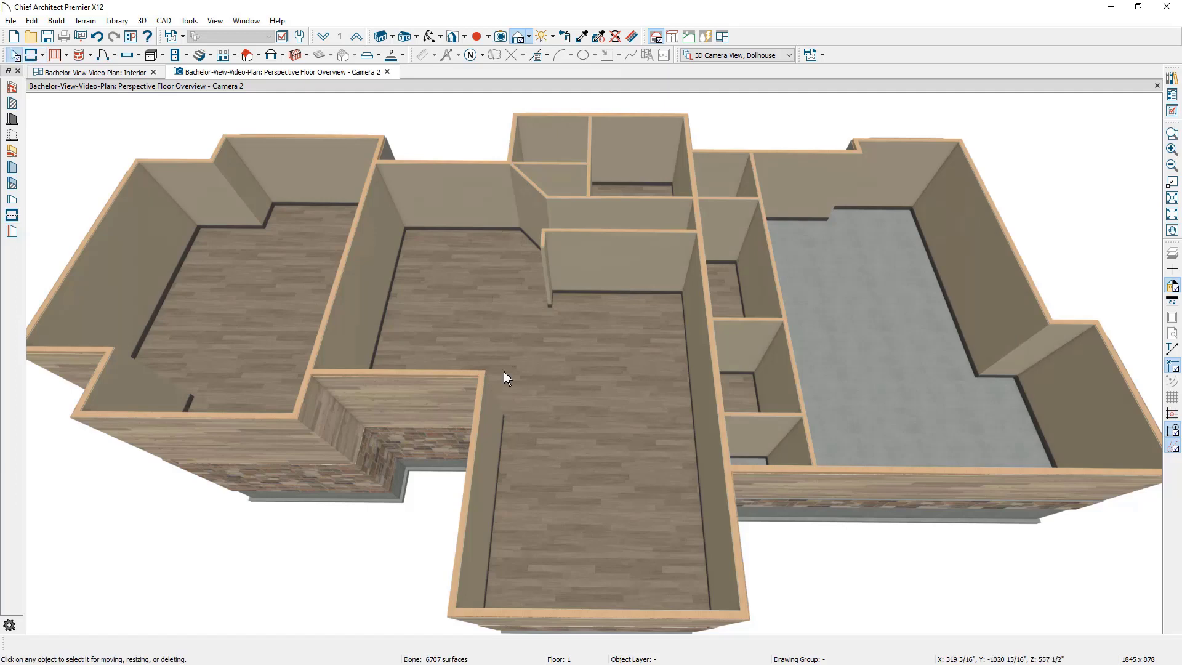
{"action": "left_click", "coordinate": [504, 371]}
{"action": "key", "text": "Escape"}
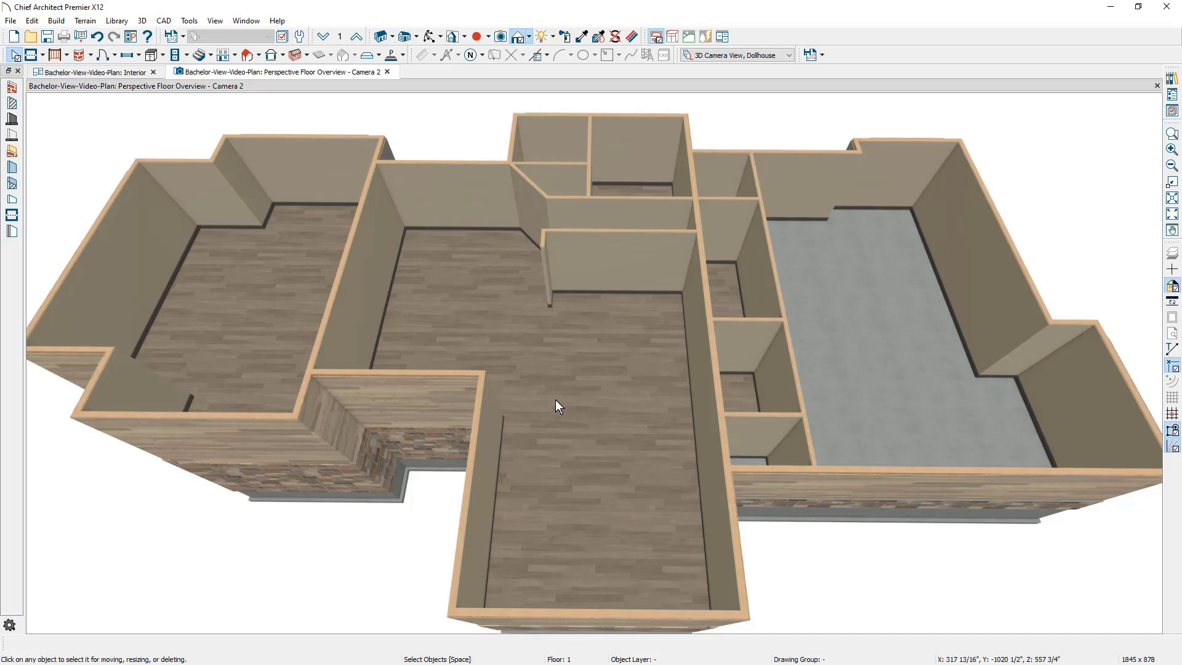
- Partition the wing opposite the garage with interior walls and set its large front room's type to Master Bedroom
{"action": "left_click", "coordinate": [13, 104]}
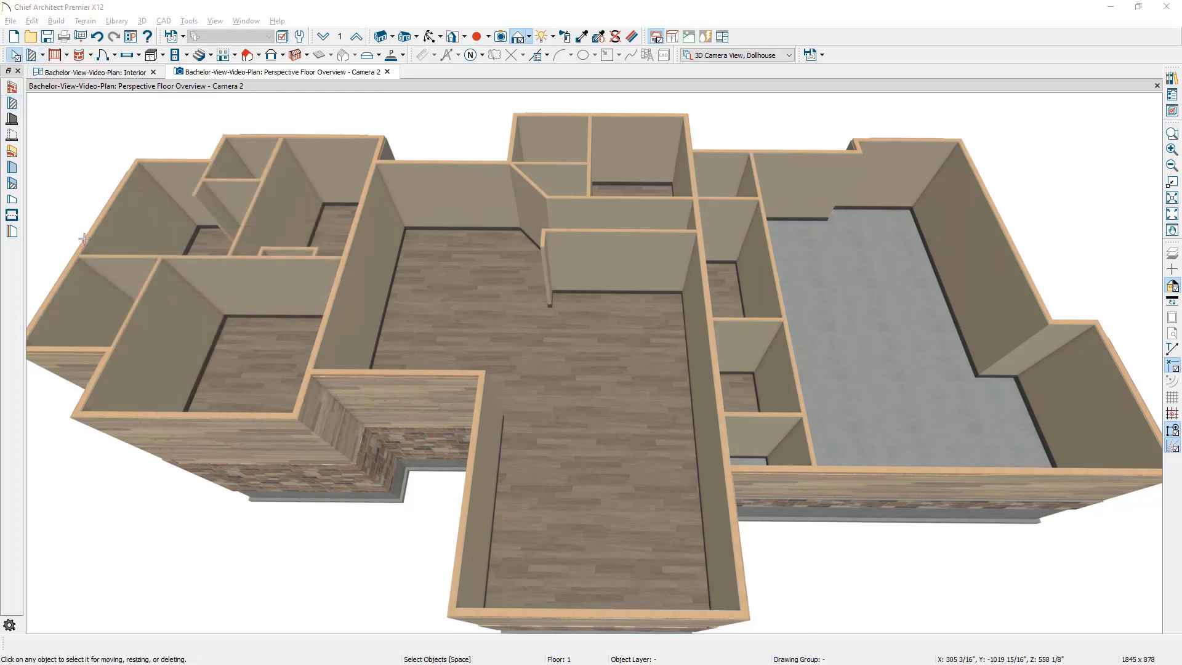
{"action": "left_click", "coordinate": [84, 239]}
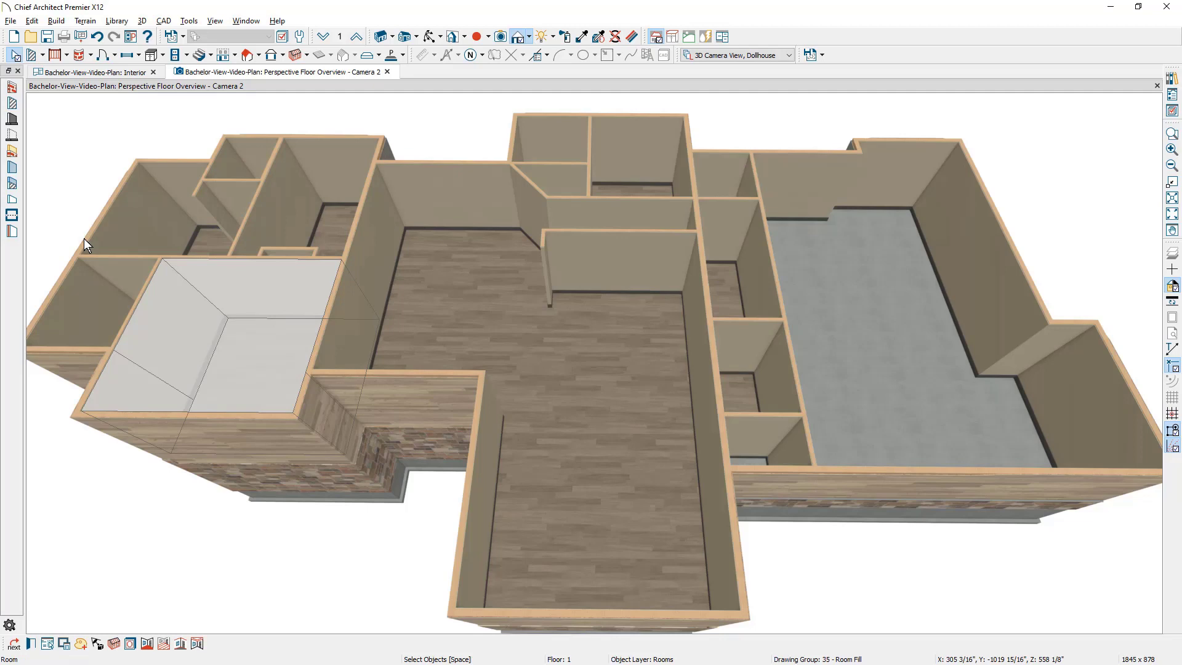
{"action": "double_click", "coordinate": [84, 238]}
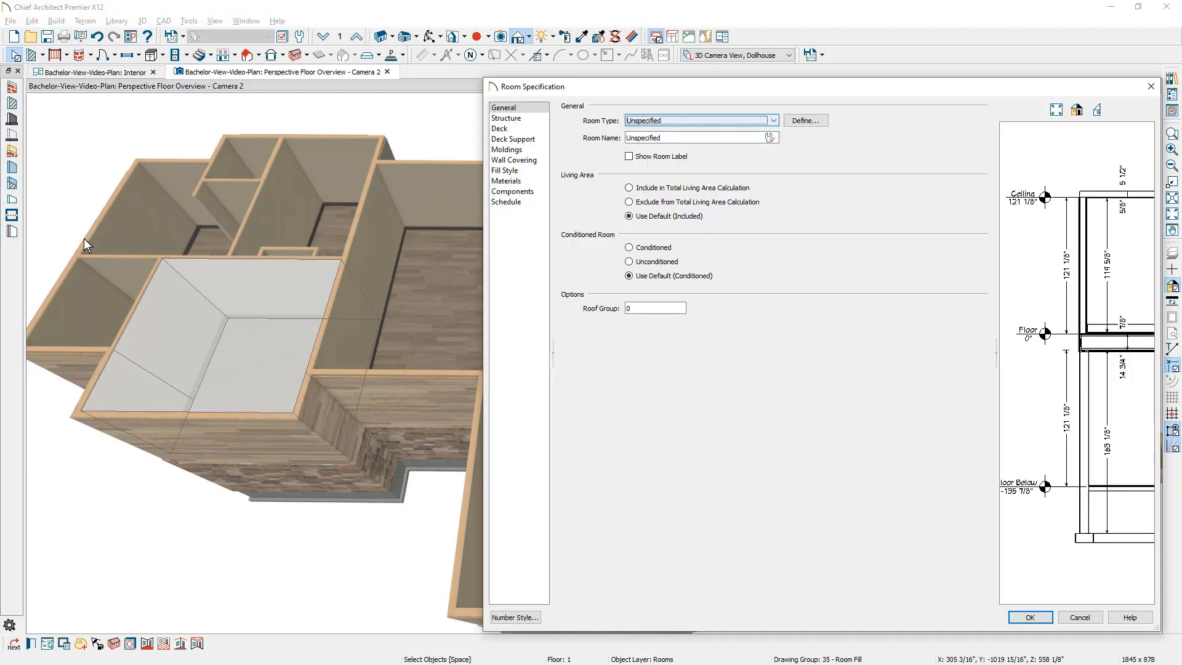
{"action": "key", "text": "alt+Down"}
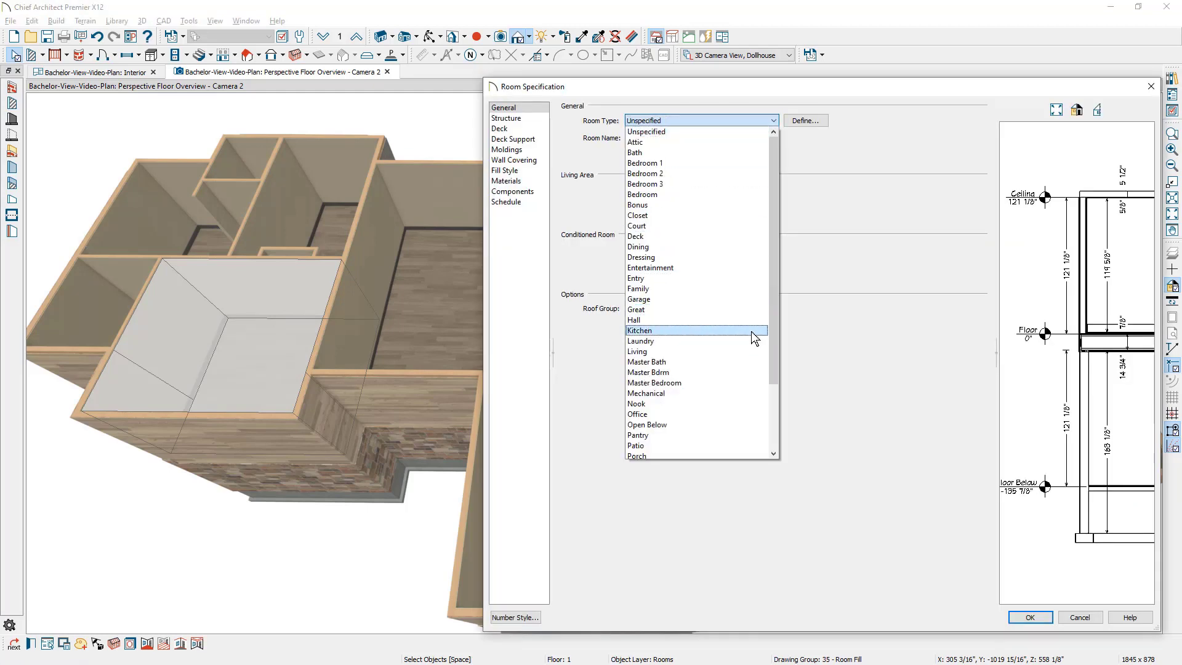
{"action": "left_click", "coordinate": [741, 381]}
{"action": "left_click", "coordinate": [537, 119]}
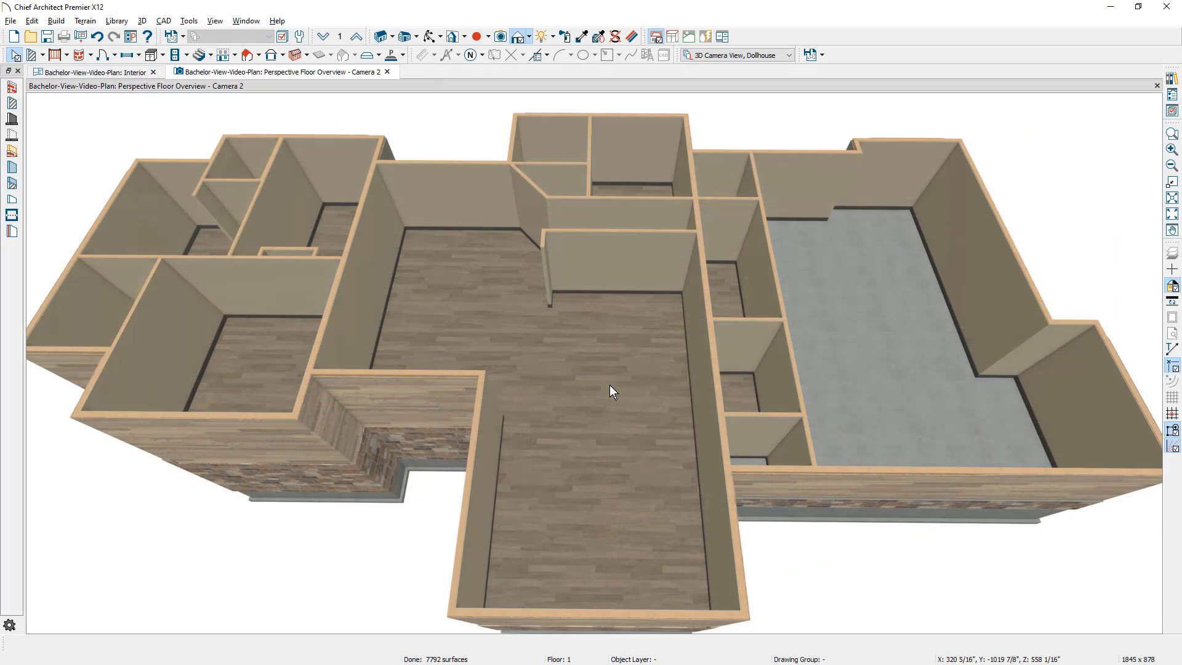
- Turn off the flat ceiling over the long central living room that extends to the front
{"action": "left_click", "coordinate": [610, 385]}
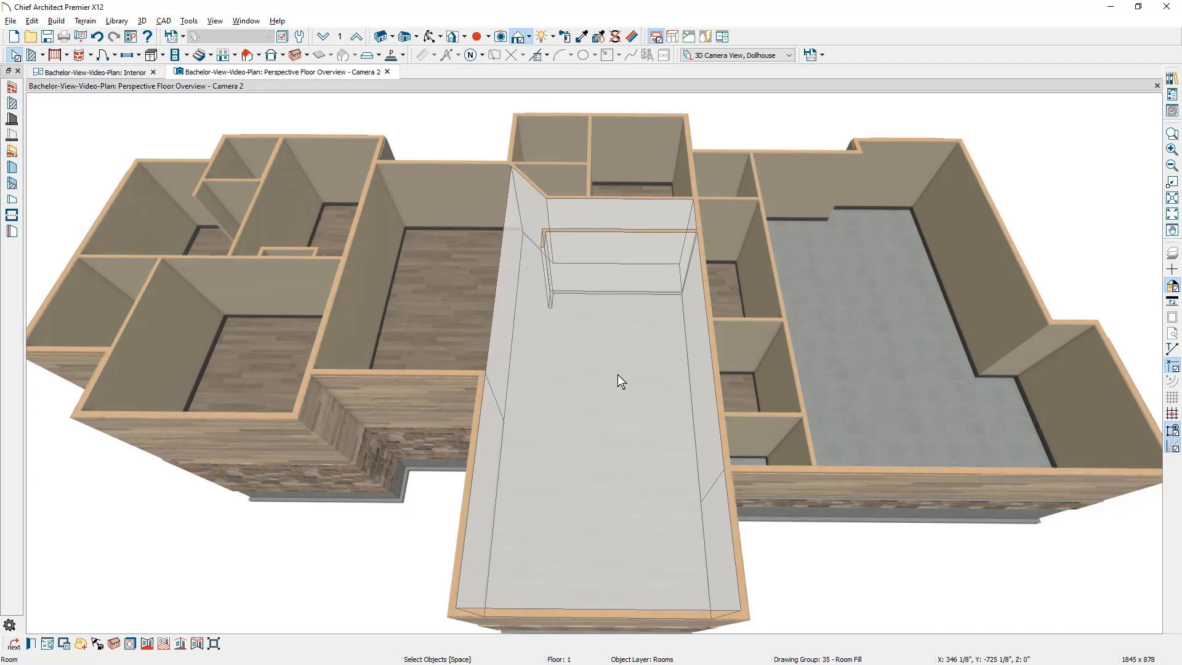
{"action": "double_click", "coordinate": [618, 374]}
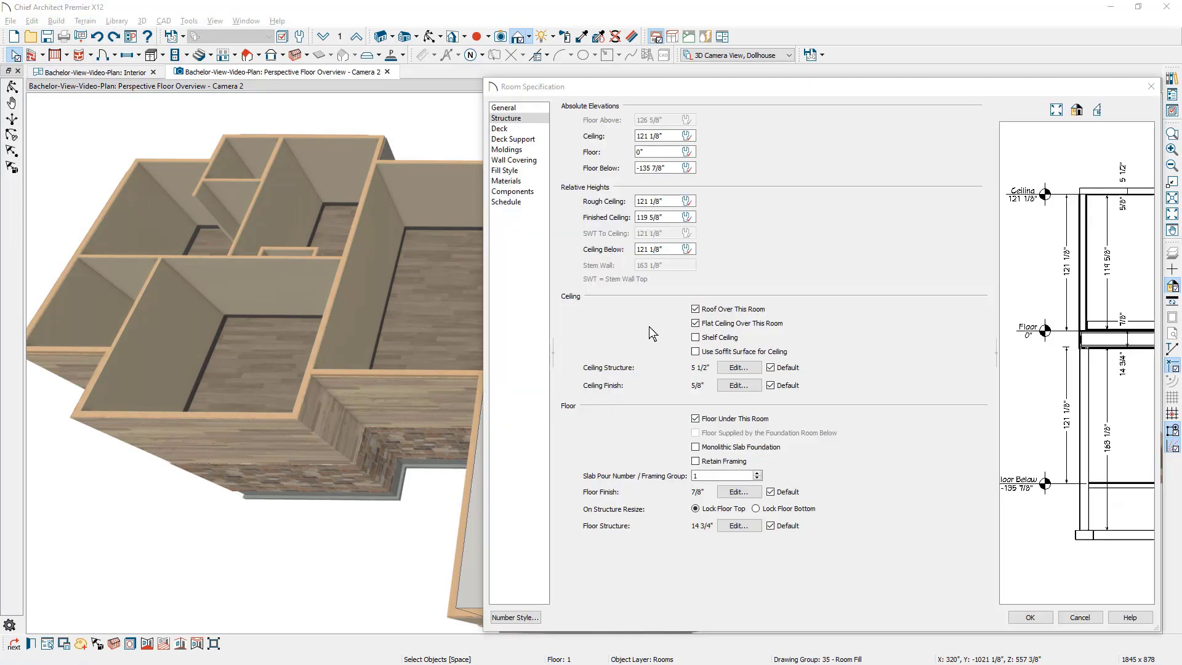
{"action": "left_click", "coordinate": [698, 324]}
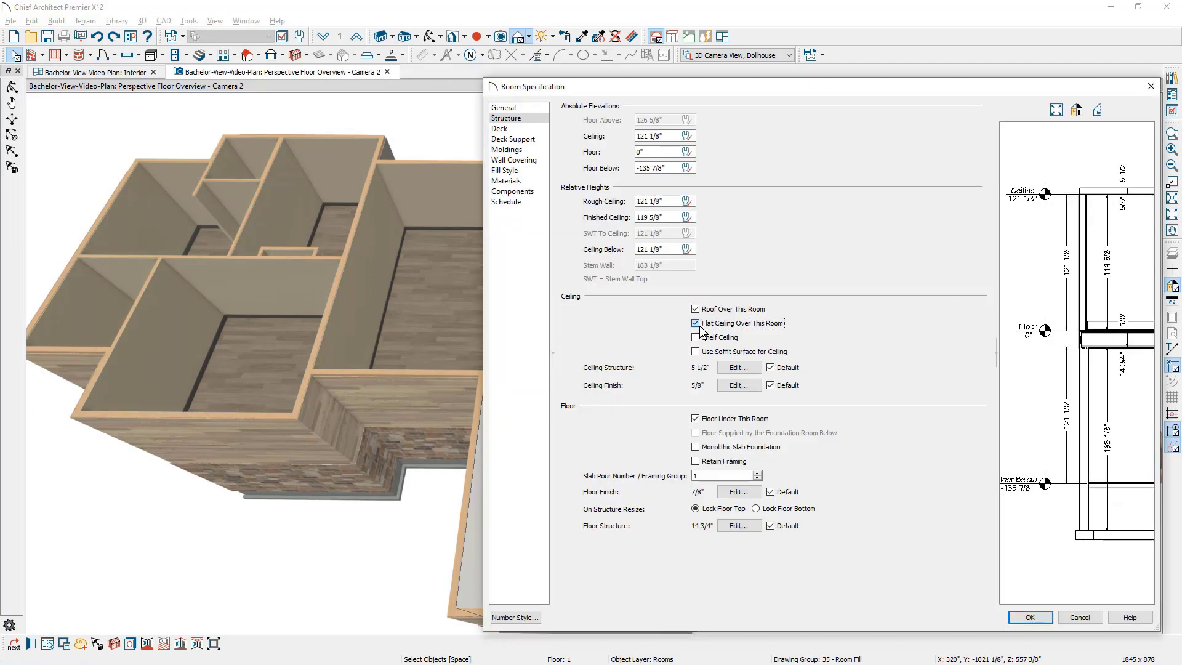
{"action": "left_click", "coordinate": [1029, 617]}
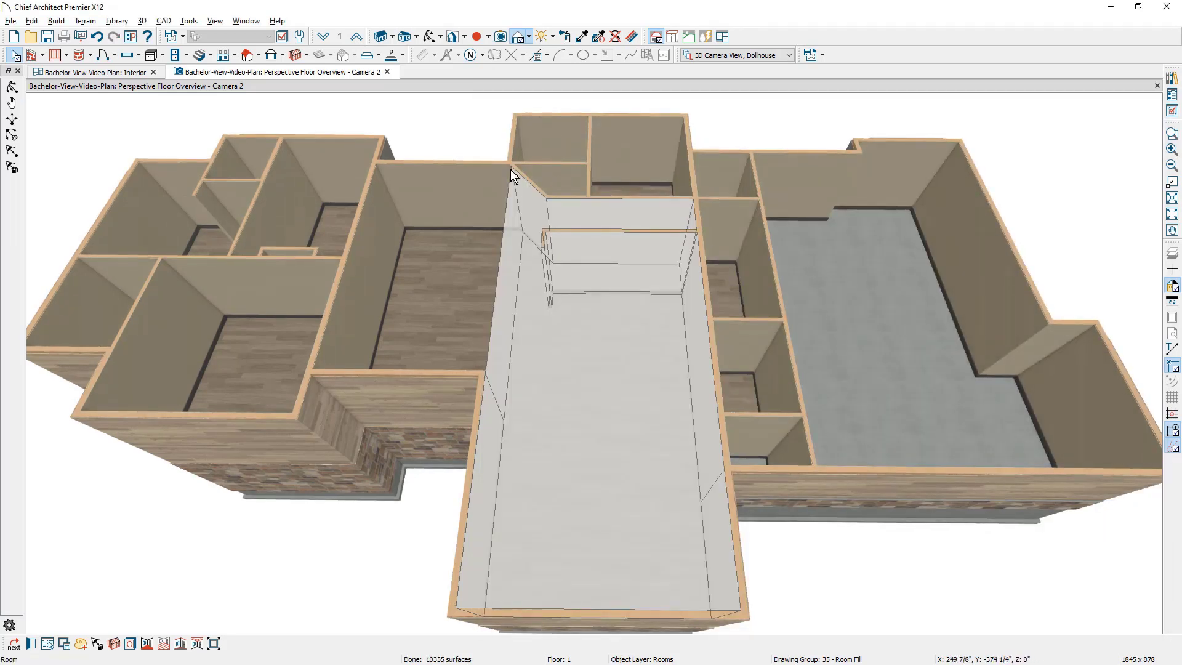
- In the Interior floor plan, copy the central living room's properties to the rear bump-out rooms using the Object Eyedropper and Painter
{"action": "left_click", "coordinate": [116, 75]}
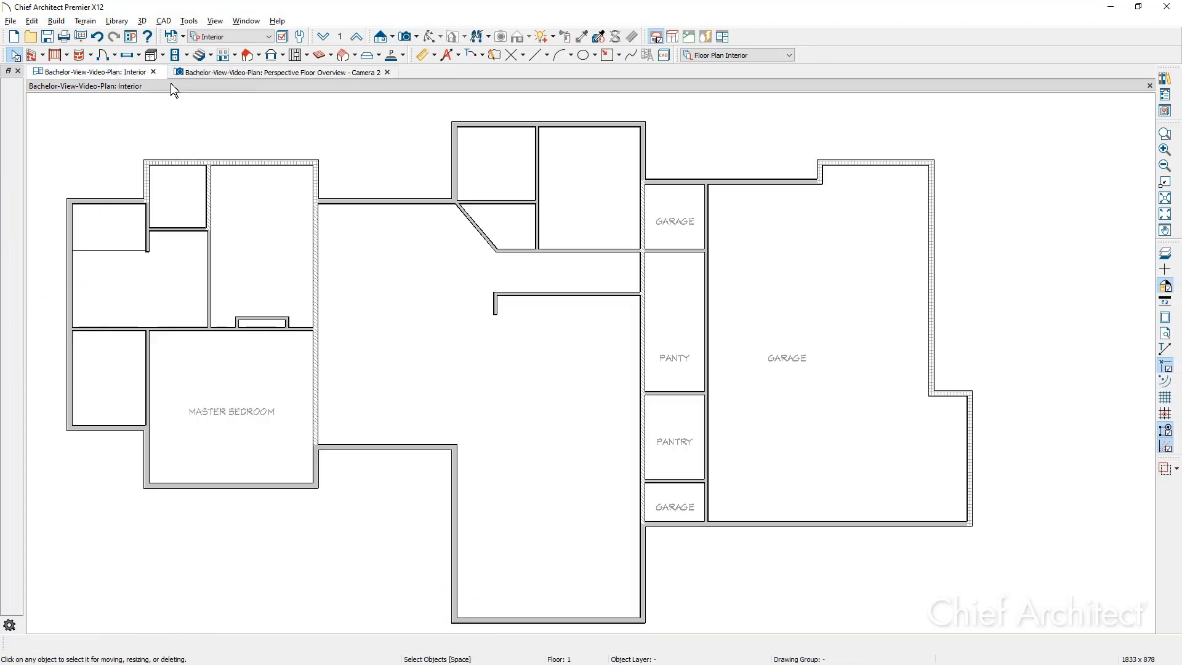
{"action": "left_click", "coordinate": [594, 38]}
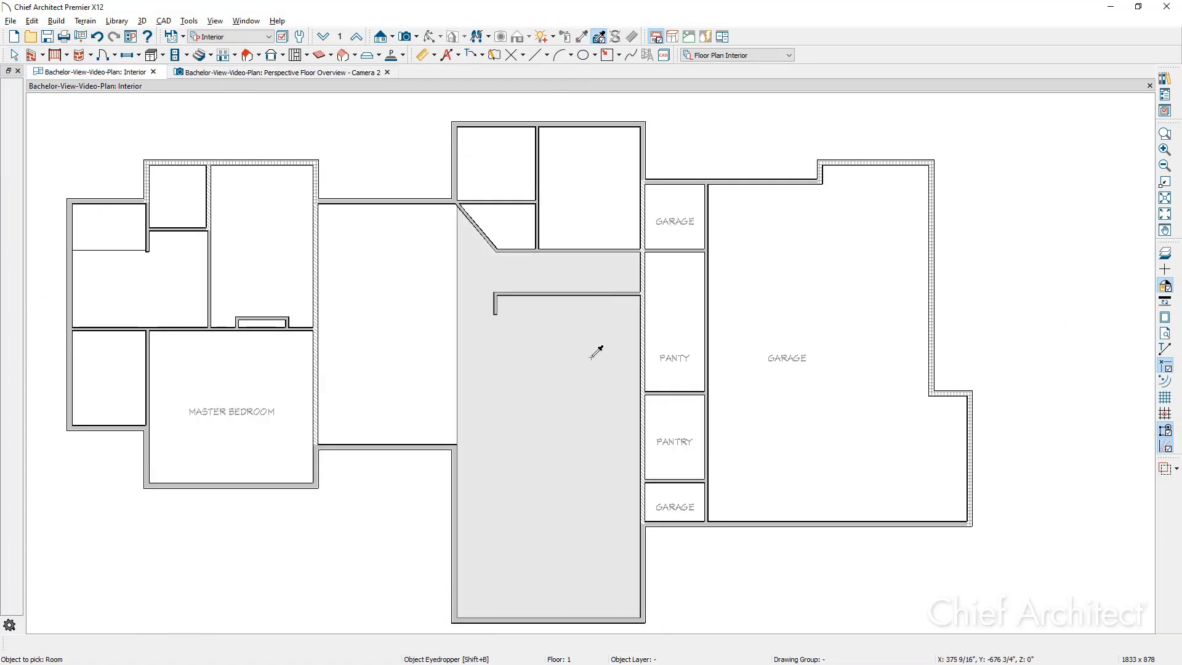
{"action": "left_click", "coordinate": [592, 355]}
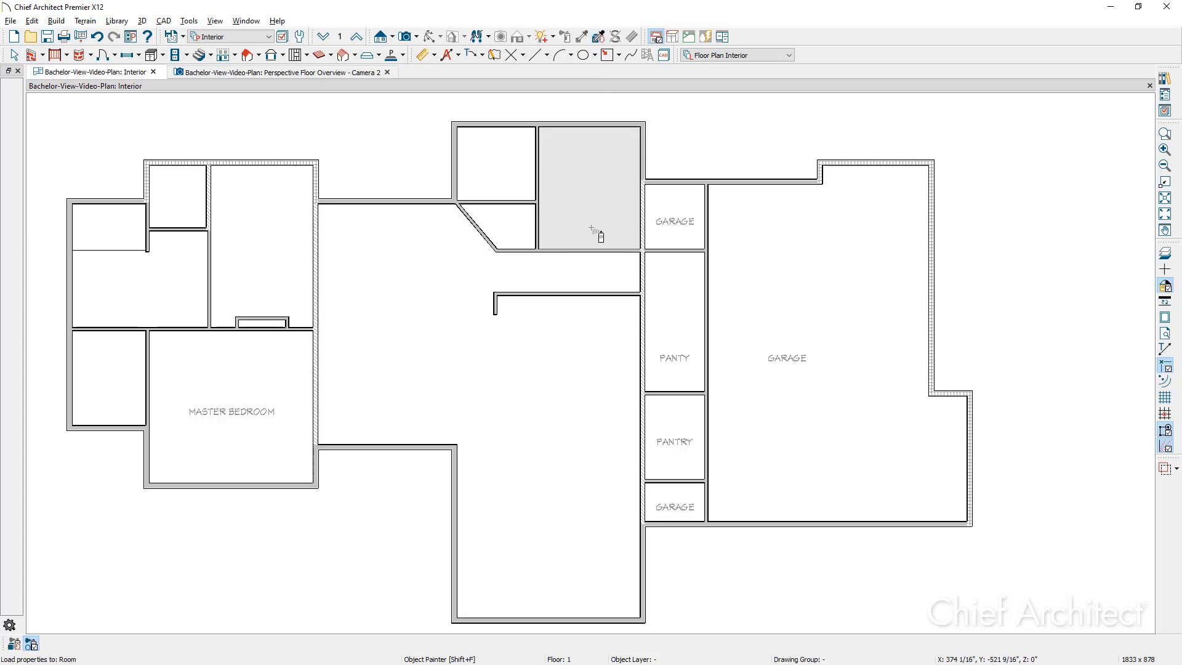
{"action": "left_click", "coordinate": [518, 232]}
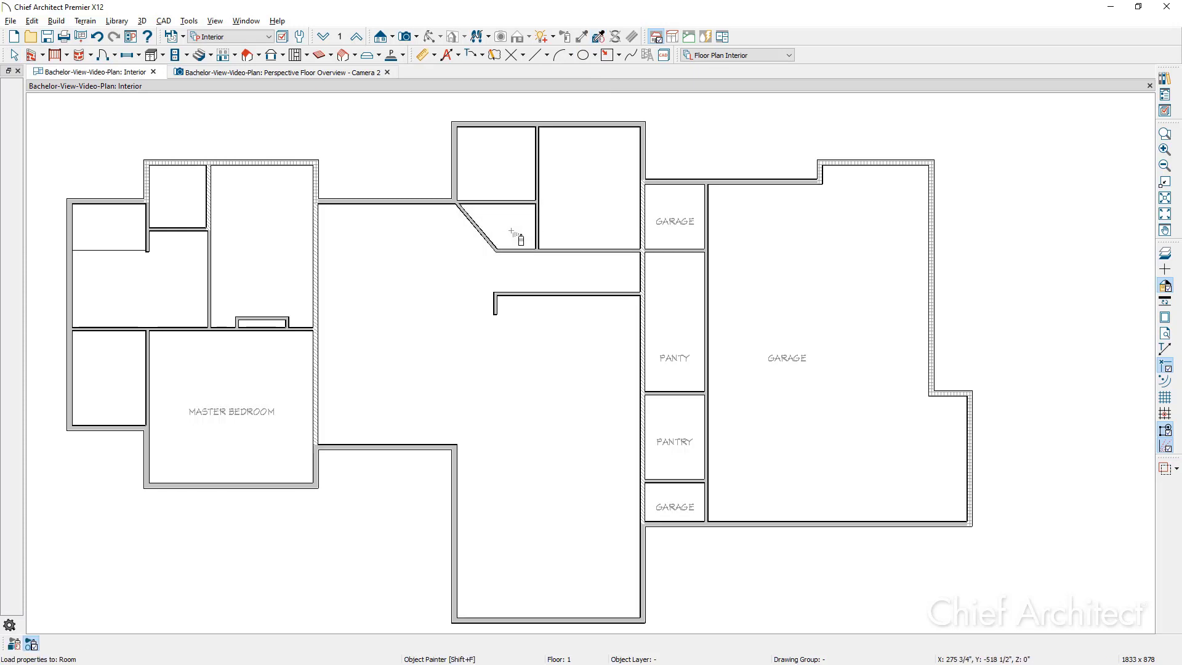
{"action": "left_click", "coordinate": [496, 184]}
{"action": "scroll", "coordinate": [617, 374], "scroll_direction": "down", "scroll_amount": 1}
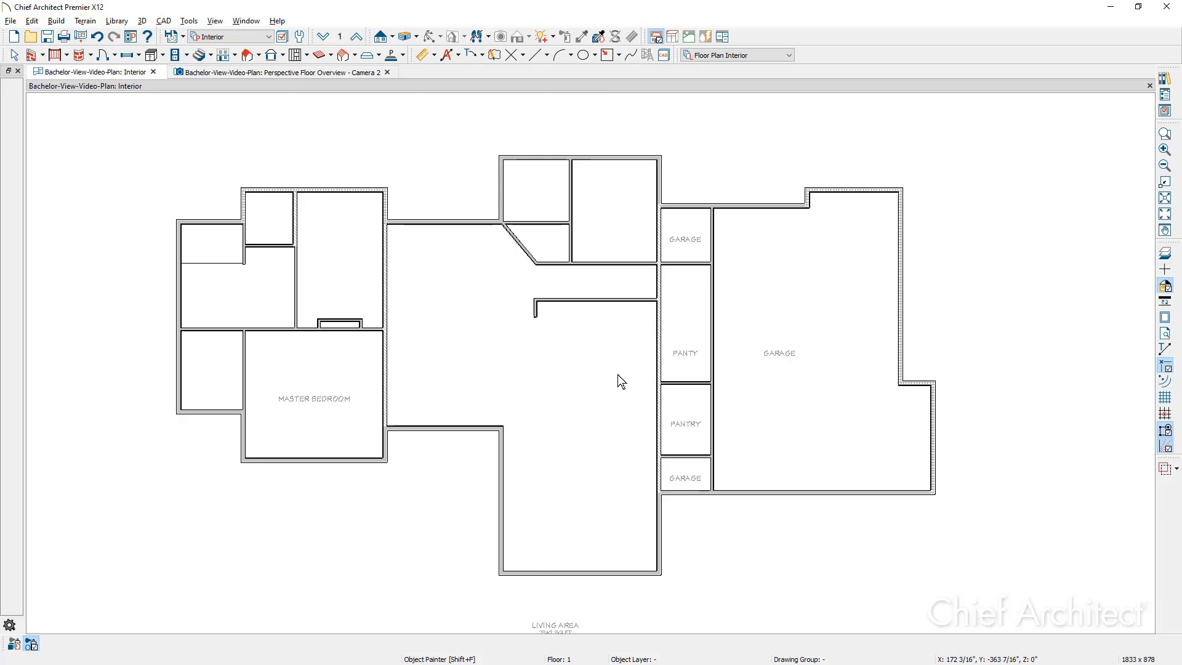
- Create a perspective full overview and bring the camera inside the living room to view the sloped ceiling and partial wall
{"action": "left_click", "coordinate": [417, 36]}
{"action": "left_click", "coordinate": [486, 74]}
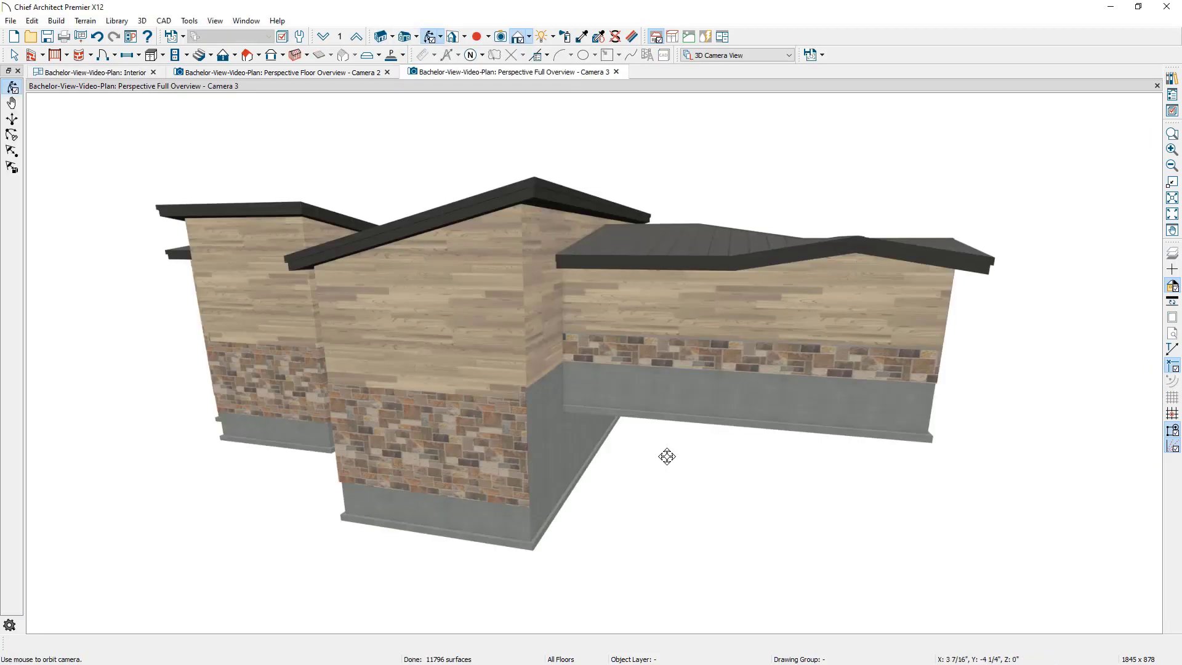
{"action": "left_click_drag", "start_coordinate": [667, 454], "coordinate": [691, 577]}
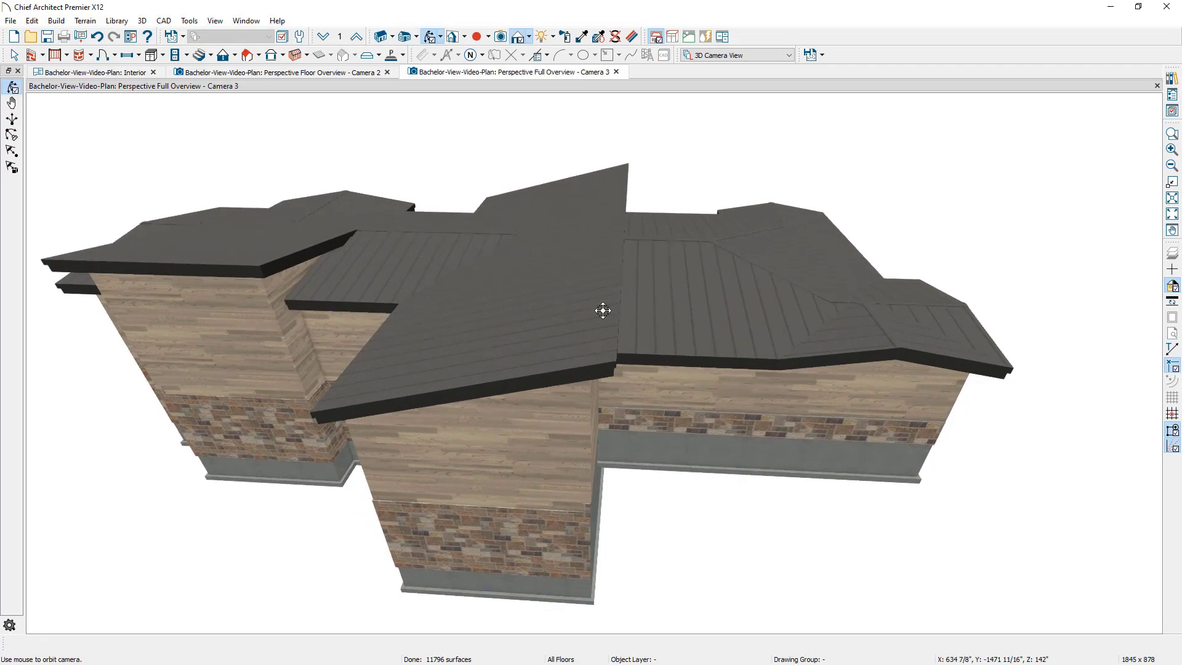
{"action": "scroll", "coordinate": [468, 226], "scroll_direction": "up", "scroll_amount": 3}
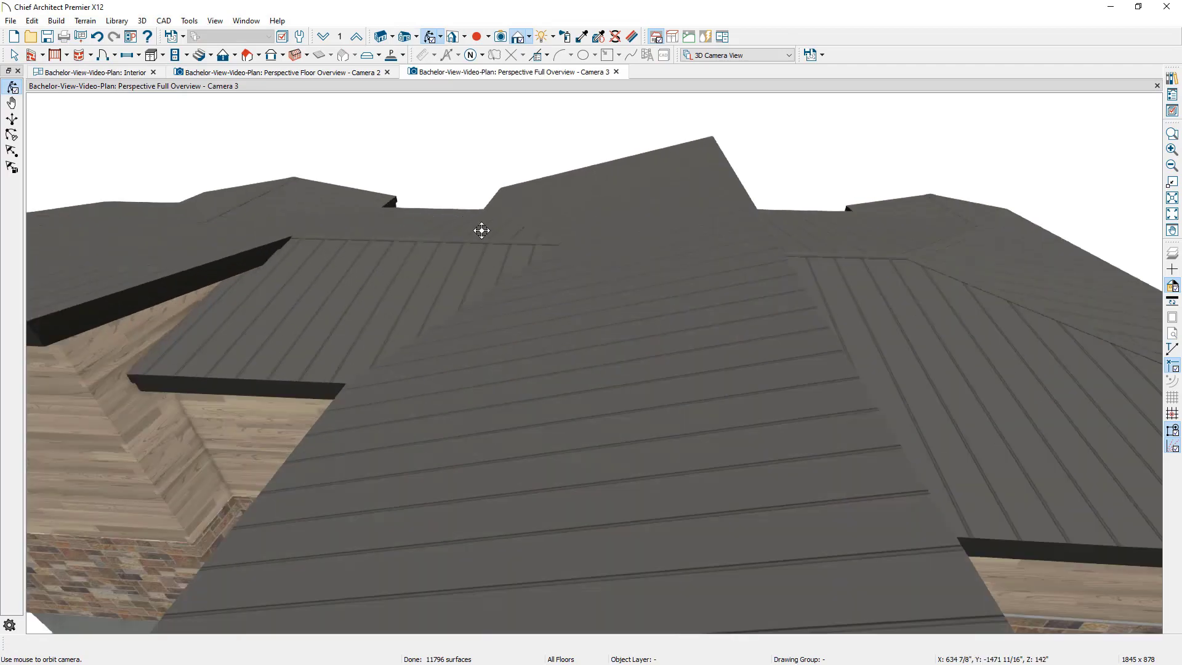
{"action": "scroll", "coordinate": [514, 292], "scroll_direction": "up", "scroll_amount": 2}
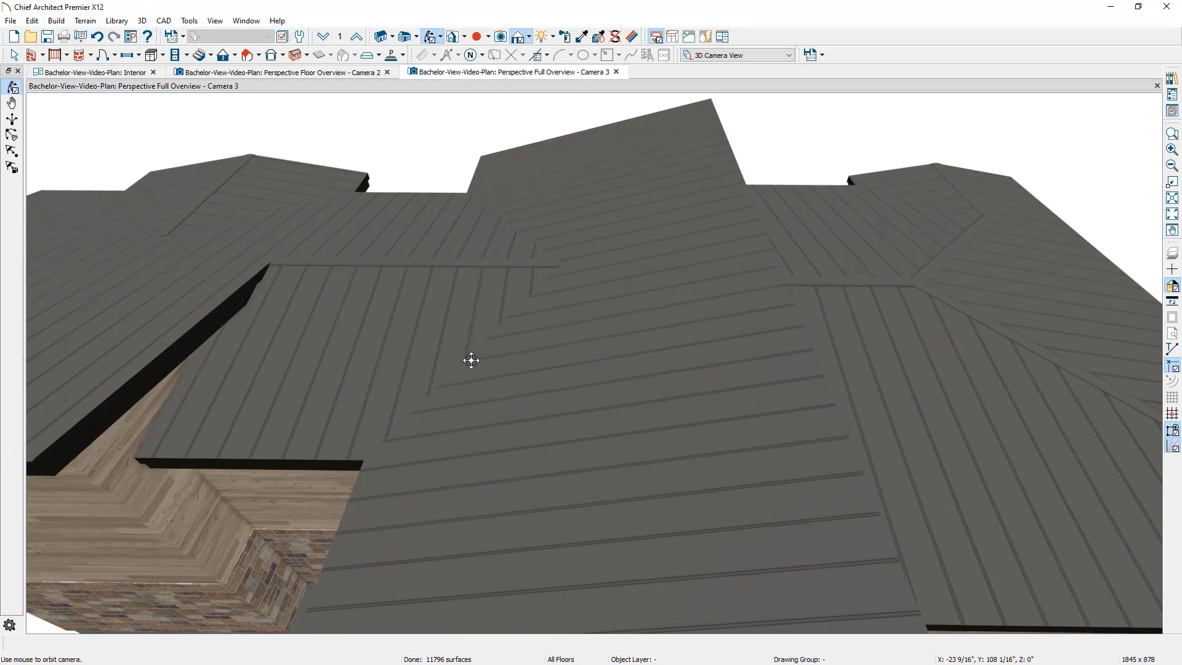
{"action": "left_click_drag", "start_coordinate": [535, 293], "coordinate": [603, 402]}
{"action": "scroll", "coordinate": [585, 375], "scroll_direction": "up", "scroll_amount": 5}
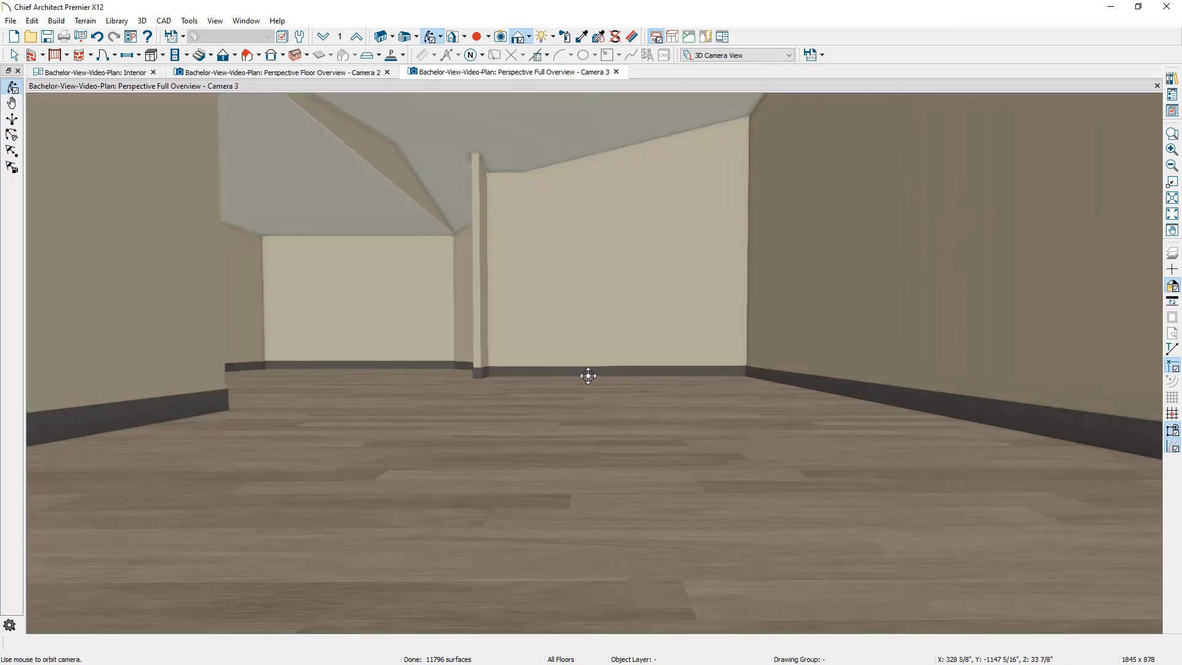
{"action": "scroll", "coordinate": [474, 262], "scroll_direction": "up", "scroll_amount": 4}
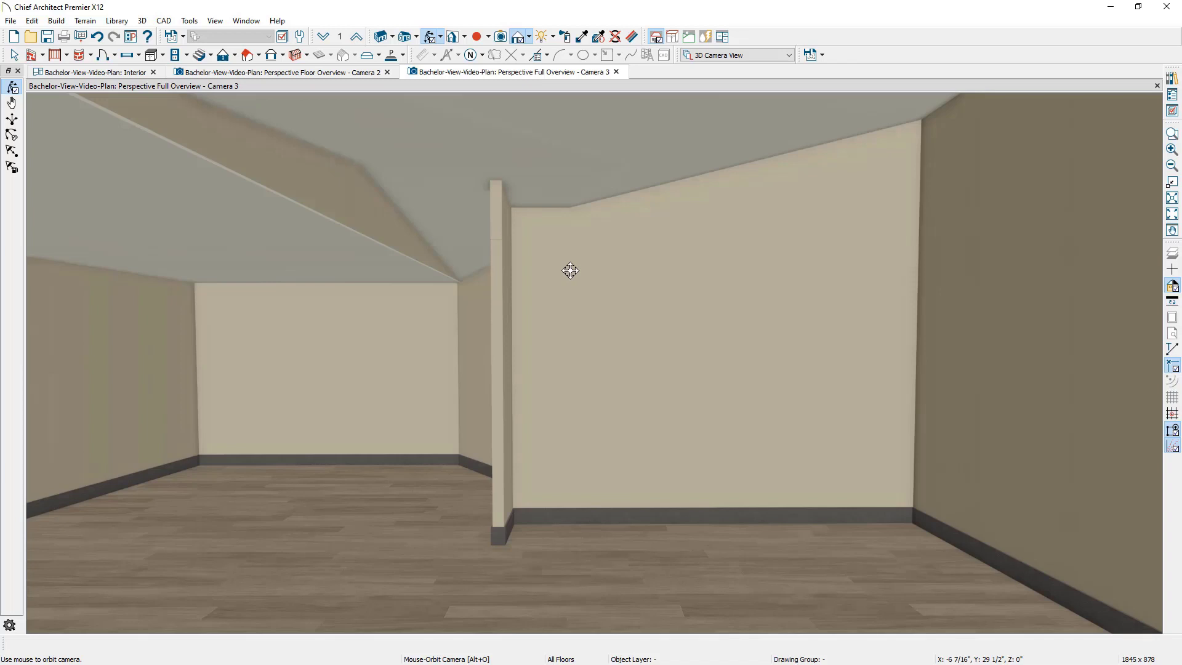
- Make the living room's partial wall and its short return a railing so that they stop below the sloped ceiling
{"action": "key", "text": "space"}
{"action": "left_click", "coordinate": [592, 400]}
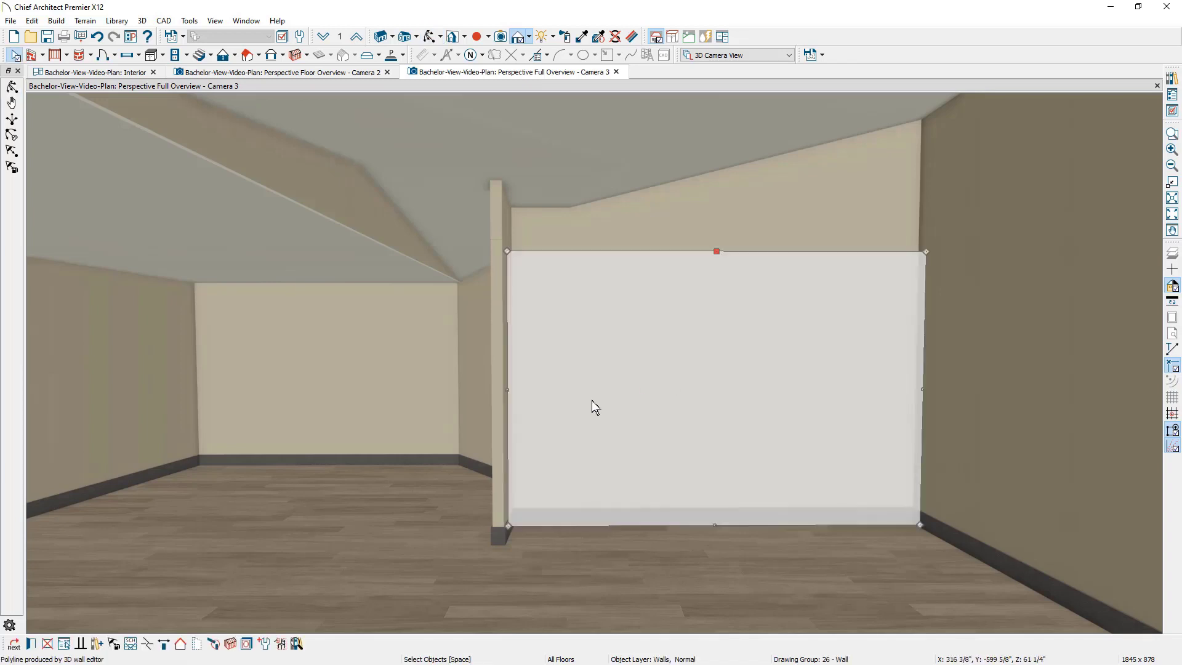
{"action": "left_click", "coordinate": [496, 448]}
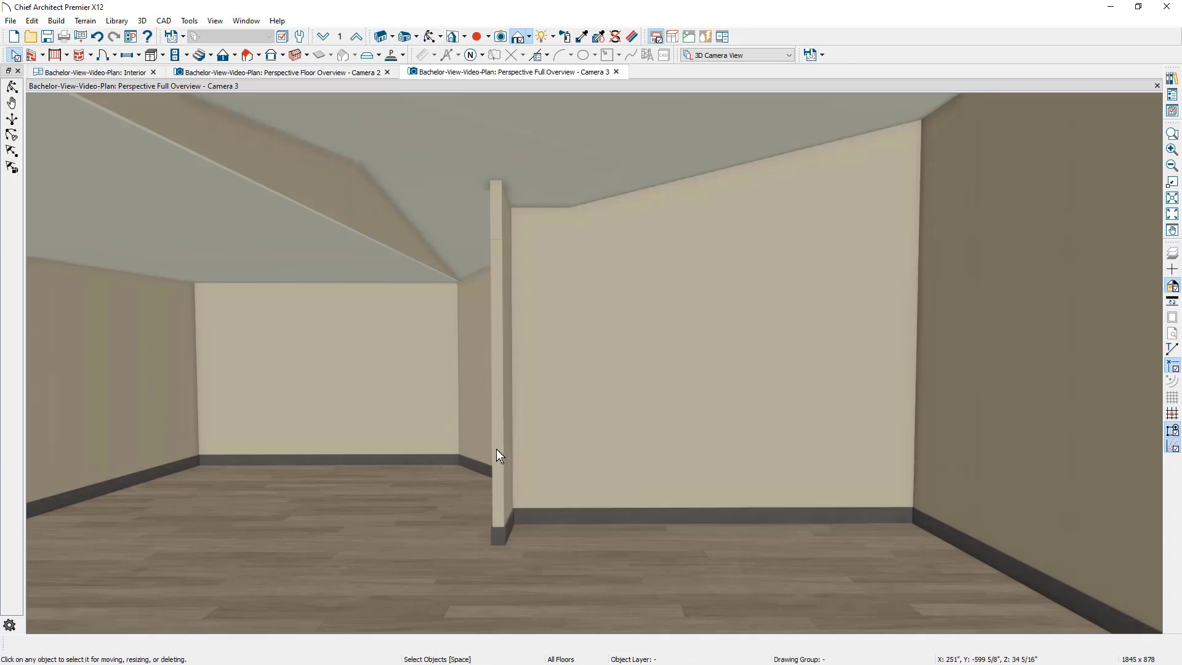
{"action": "key", "text": "ctrl+e"}
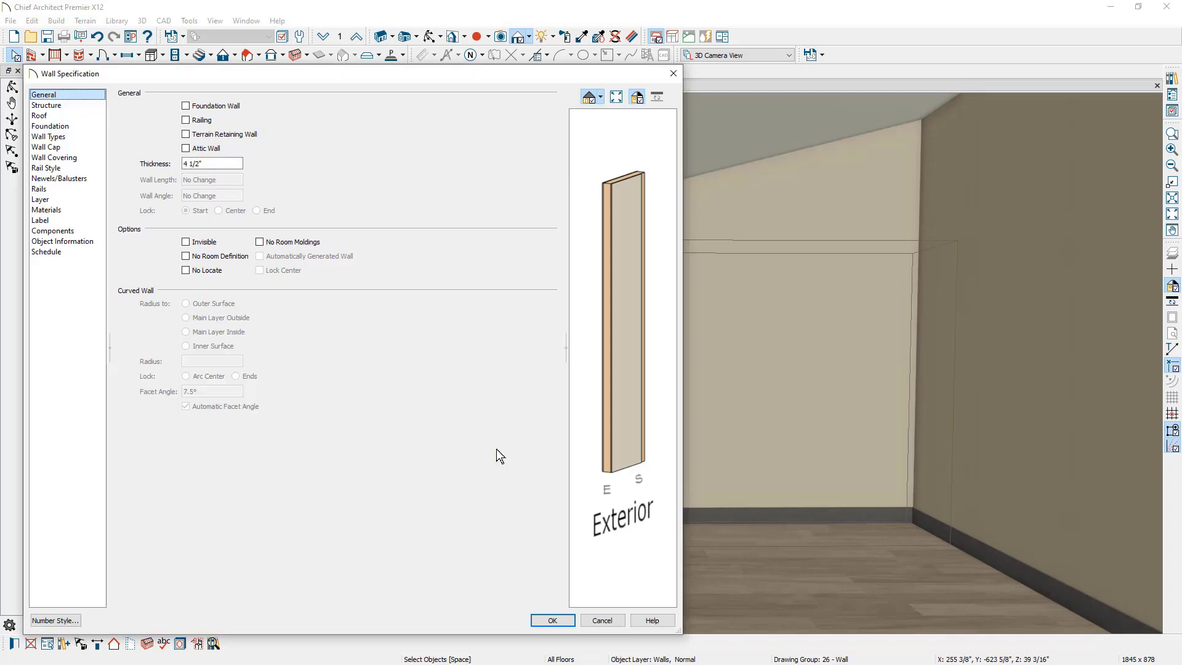
{"action": "left_click", "coordinate": [185, 120]}
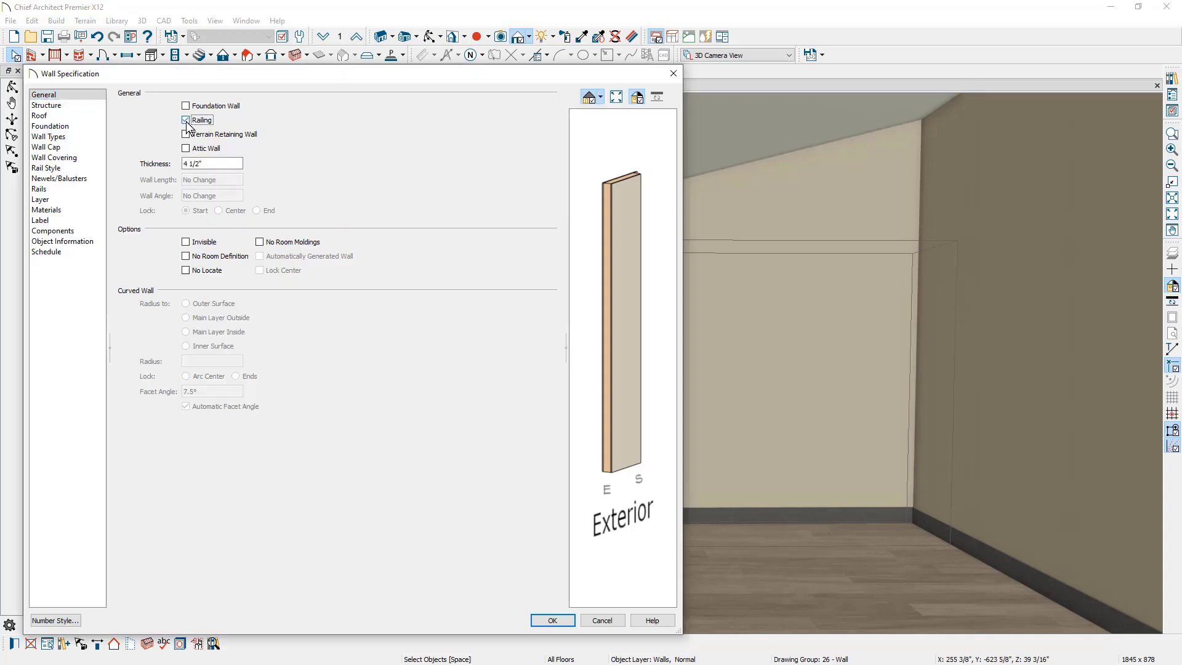
- Add the Cap 01 profile from Sills and Caps as the wall cap on the partial wall and its return
{"action": "left_click", "coordinate": [56, 147]}
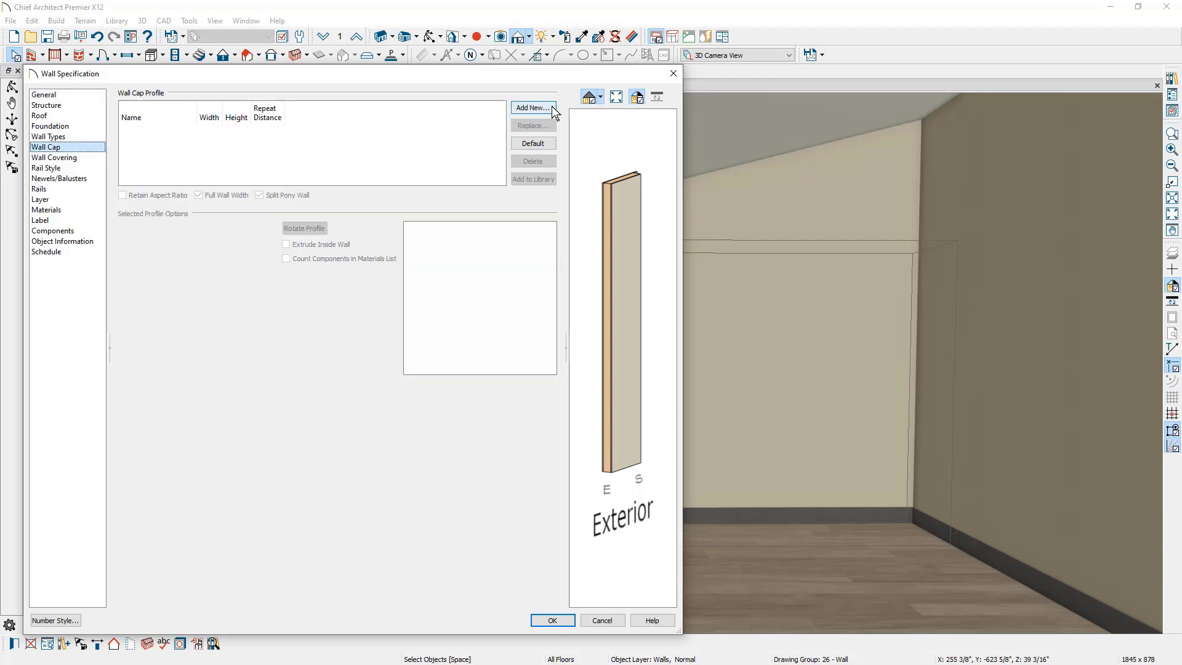
{"action": "left_click", "coordinate": [533, 107]}
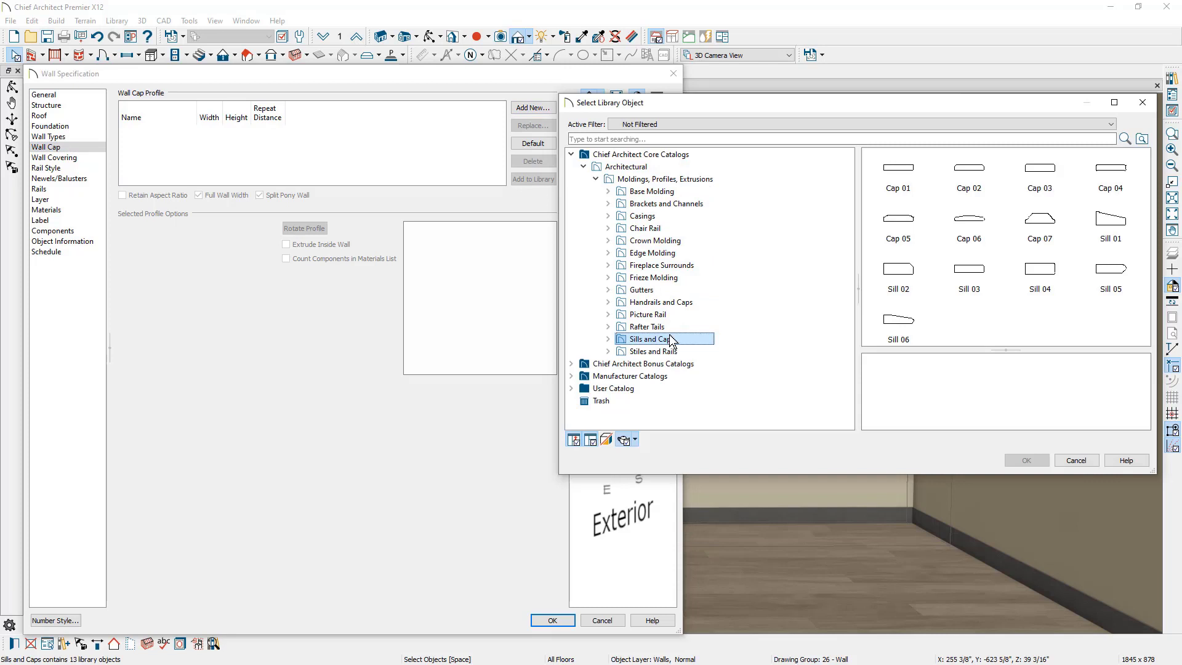
{"action": "left_click", "coordinate": [889, 170]}
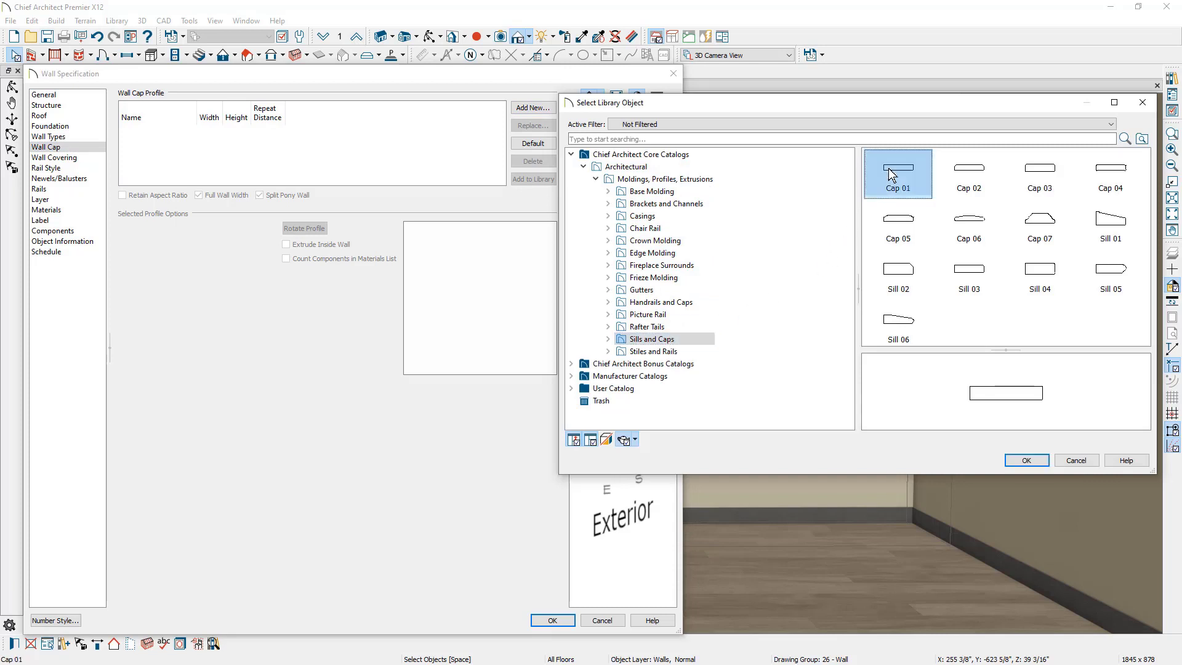
{"action": "left_click", "coordinate": [1027, 459]}
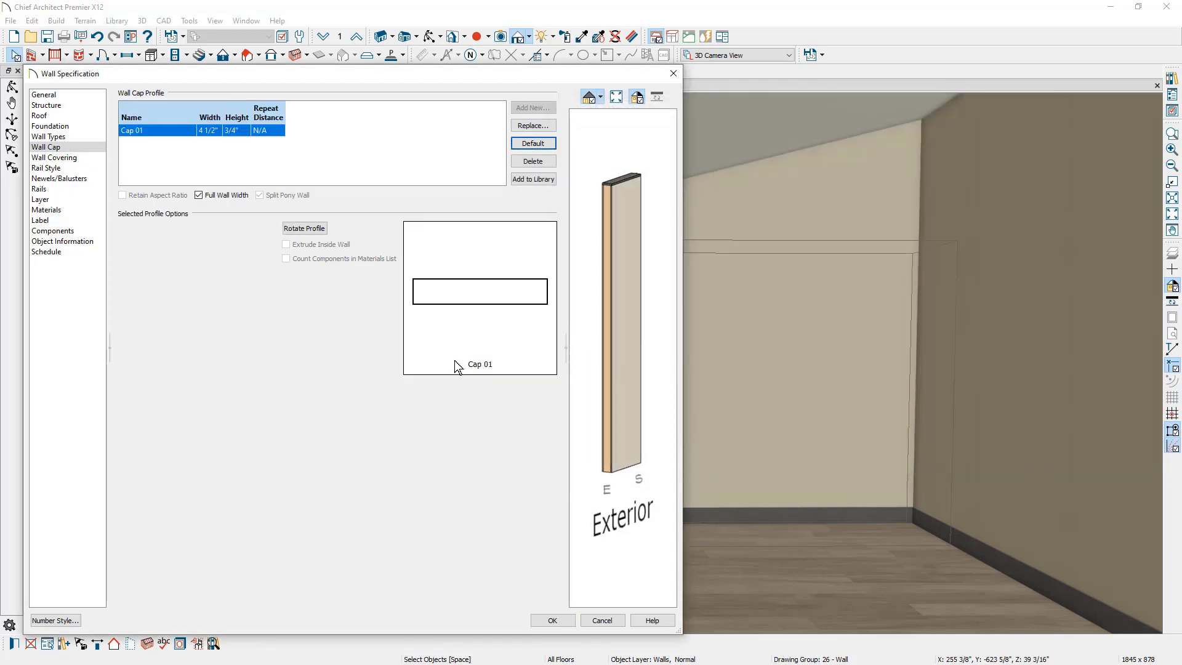
{"action": "left_click", "coordinate": [556, 617]}
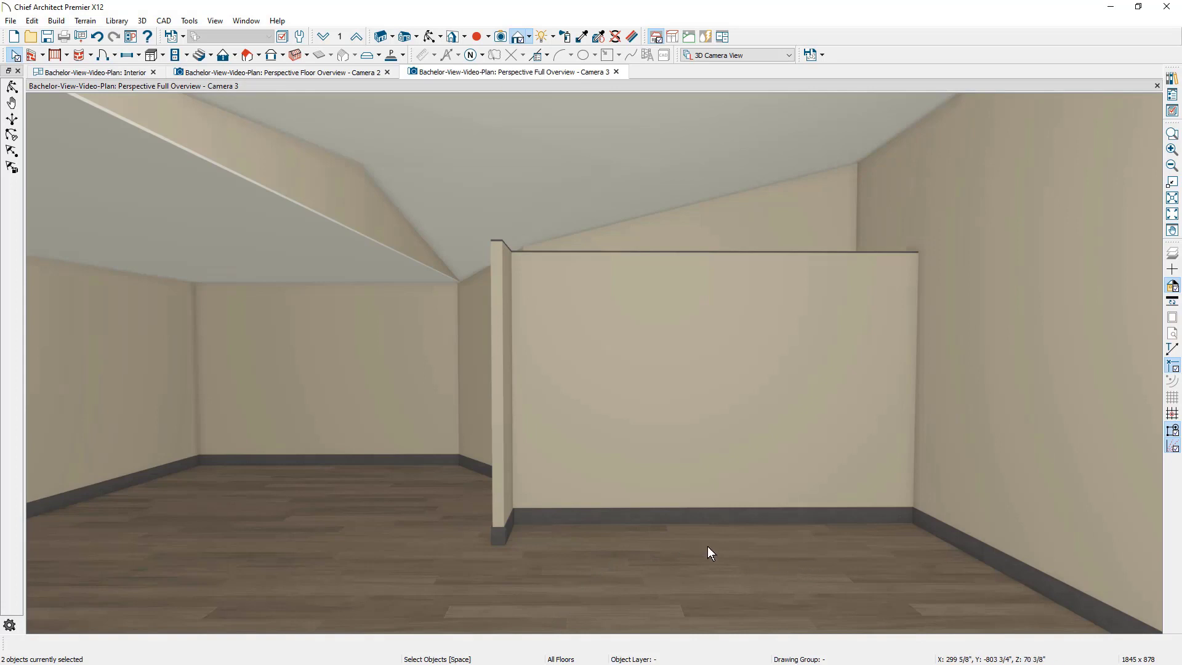
- Return to the floor plan and switch its active defaults to the Ceiling view
{"action": "left_click", "coordinate": [133, 74]}
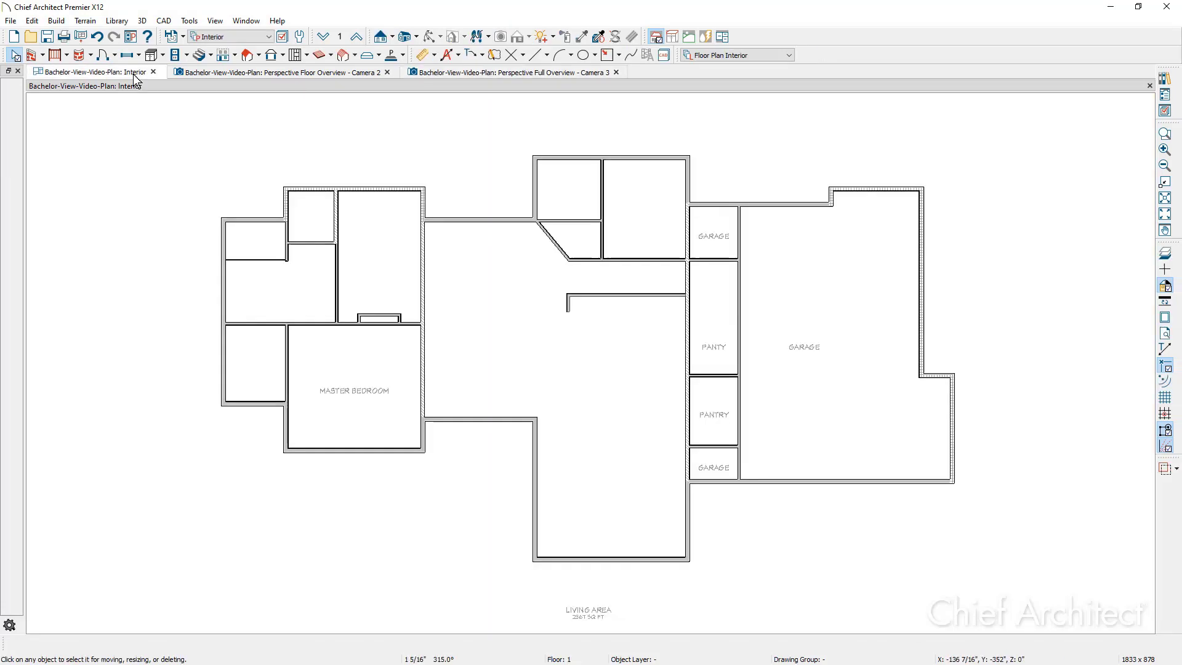
{"action": "left_click", "coordinate": [268, 38]}
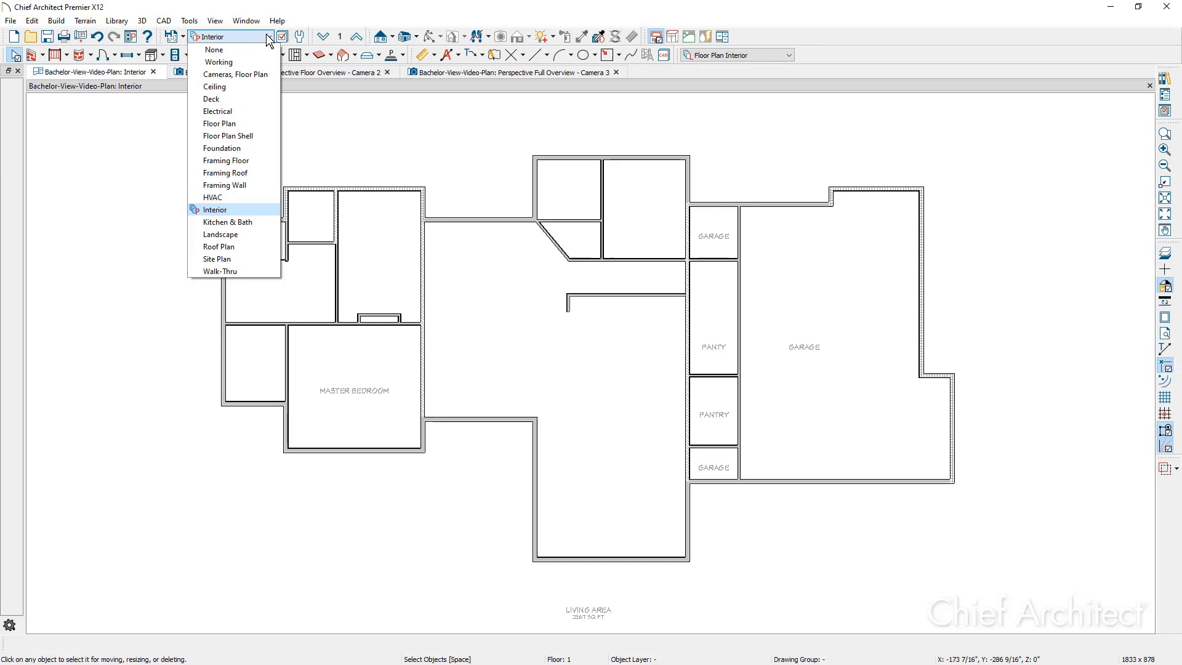
{"action": "left_click", "coordinate": [257, 89]}
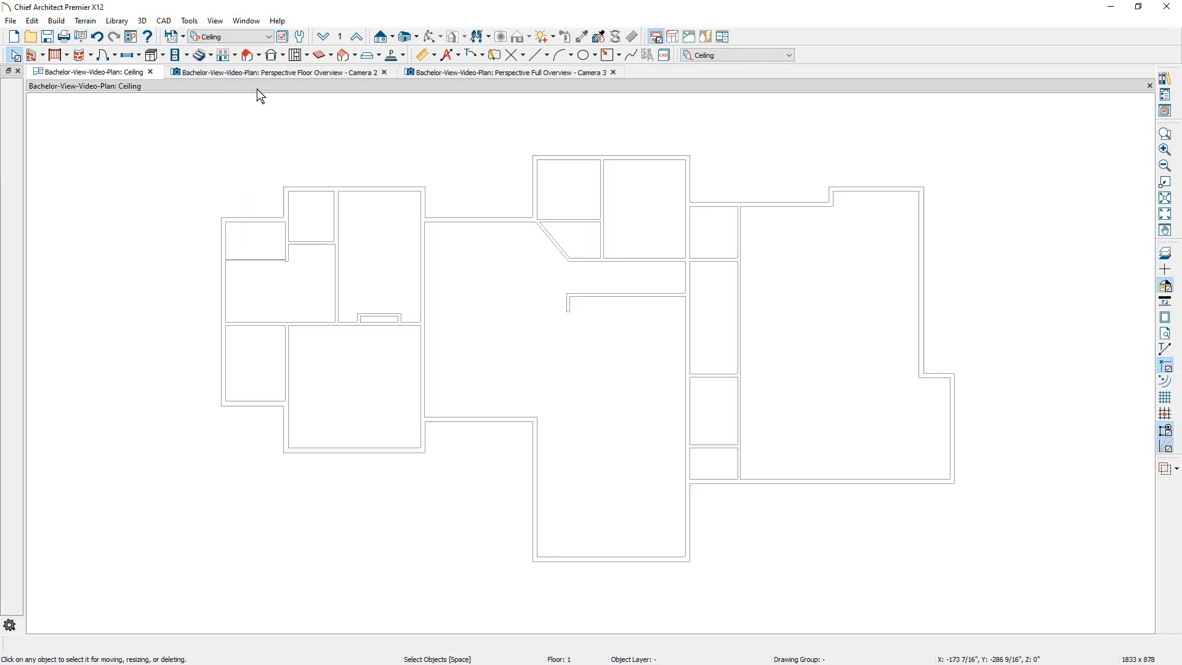
- Draw a ceiling plane from the living room's front wall and extend its upper edge to the rear bump-out's back wall
{"action": "left_click", "coordinate": [259, 55]}
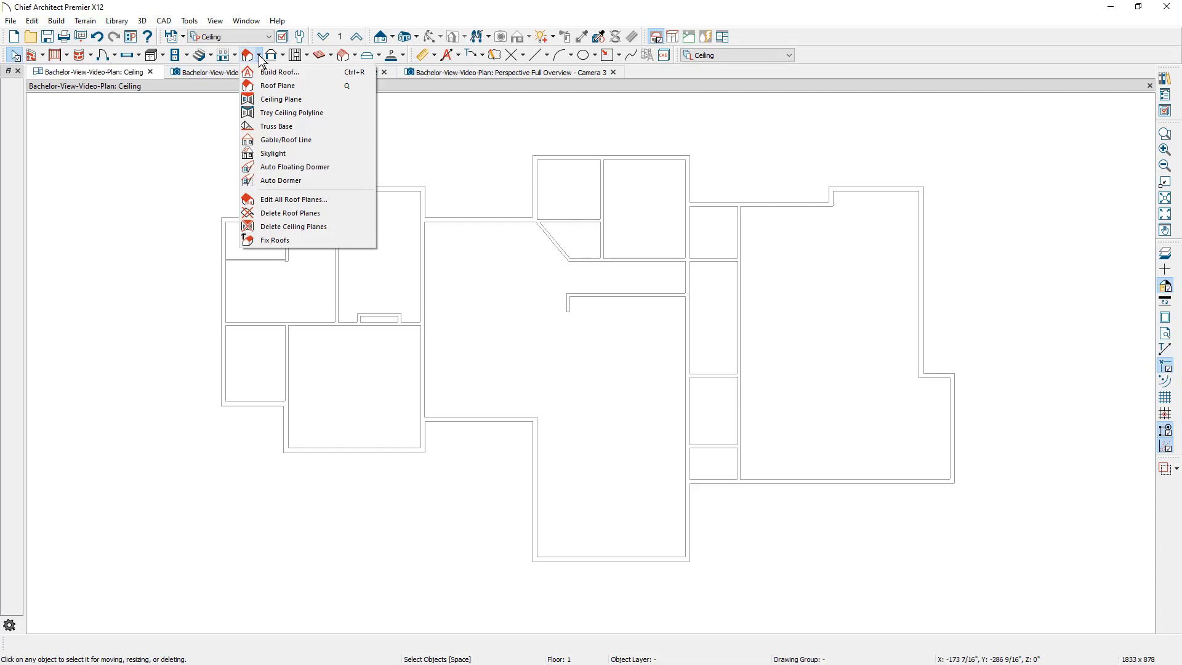
{"action": "left_click", "coordinate": [313, 99]}
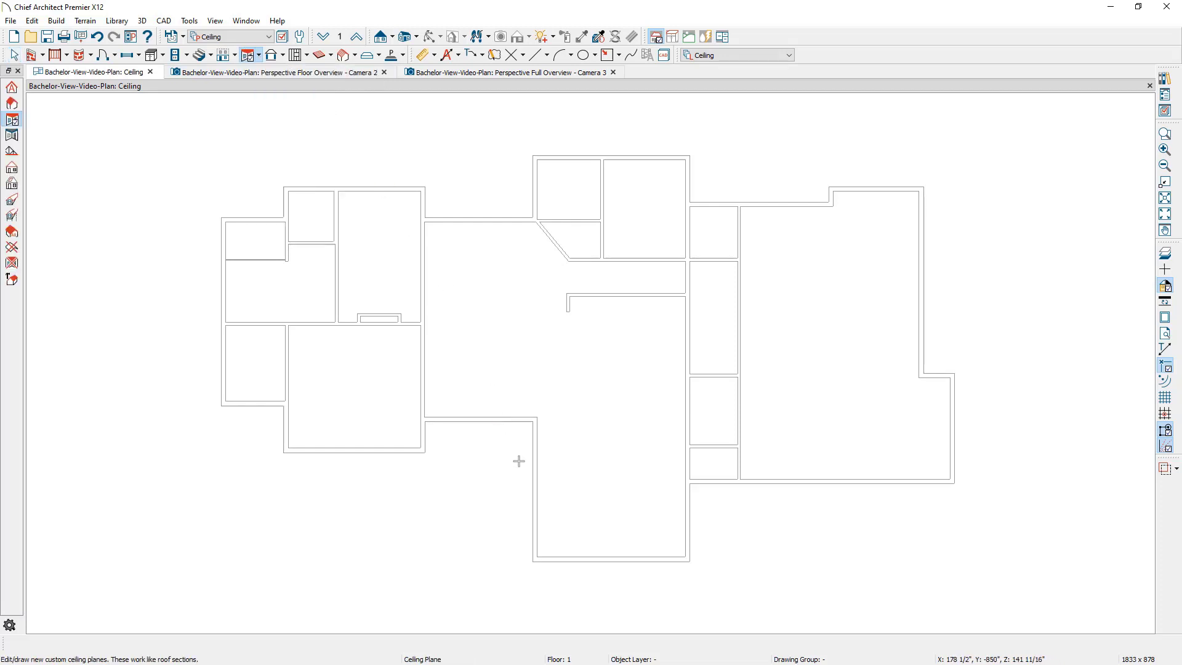
{"action": "left_click_drag", "start_coordinate": [537, 557], "coordinate": [538, 418]}
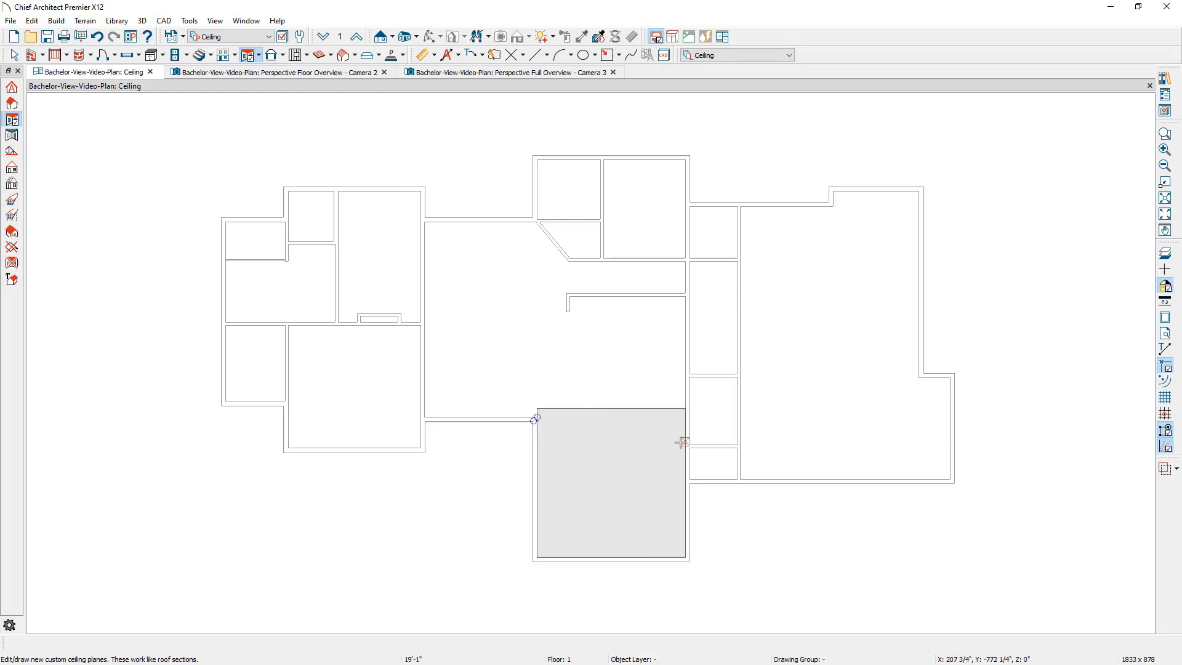
{"action": "left_click_drag", "start_coordinate": [682, 442], "coordinate": [683, 442]}
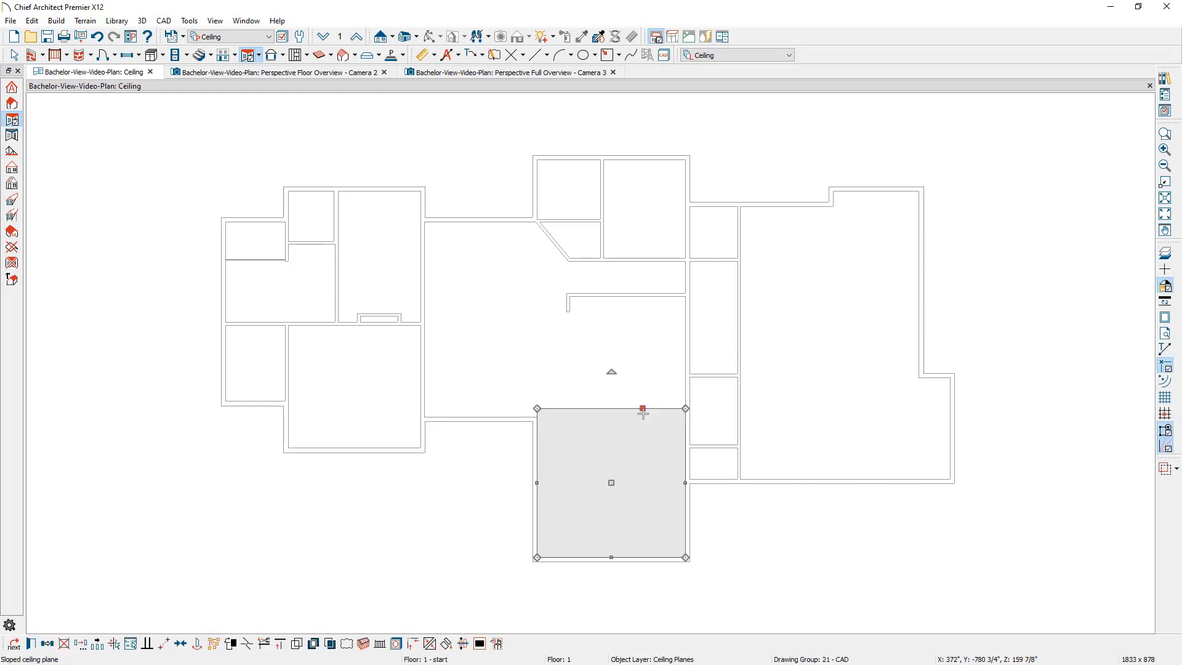
{"action": "left_click_drag", "start_coordinate": [640, 408], "coordinate": [639, 162]}
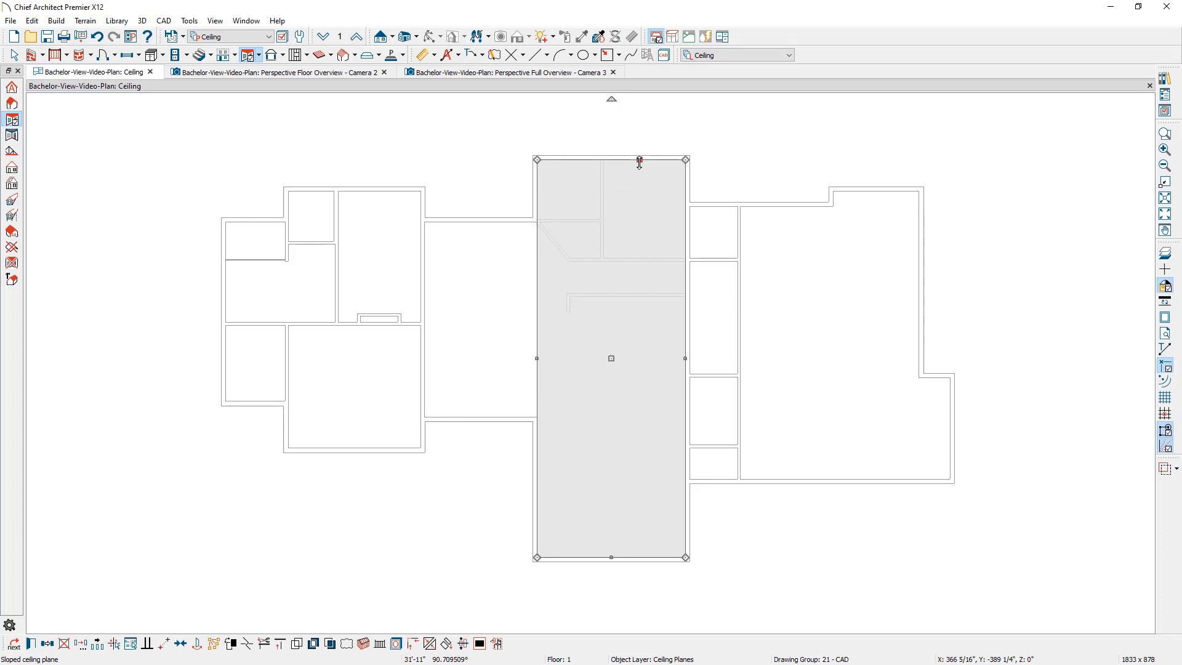
- Apply the central ceiling plane's specification with a pitch of 2 in 12 and the height inside the wall locked
{"action": "double_click", "coordinate": [640, 161]}
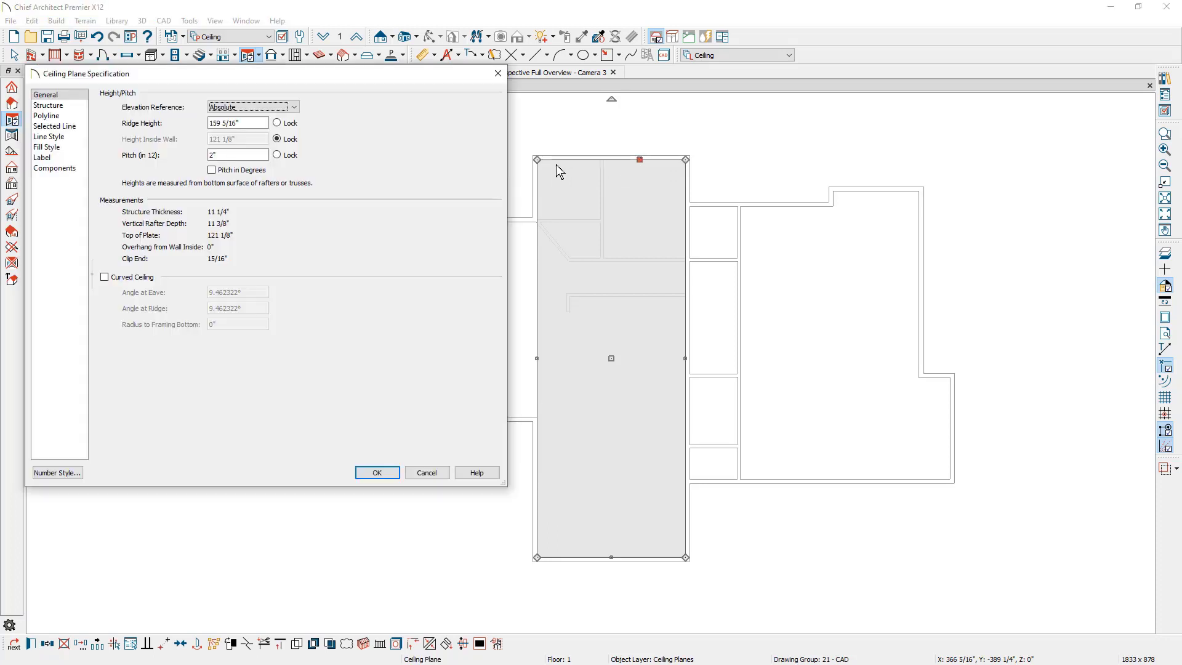
{"action": "left_click", "coordinate": [253, 155]}
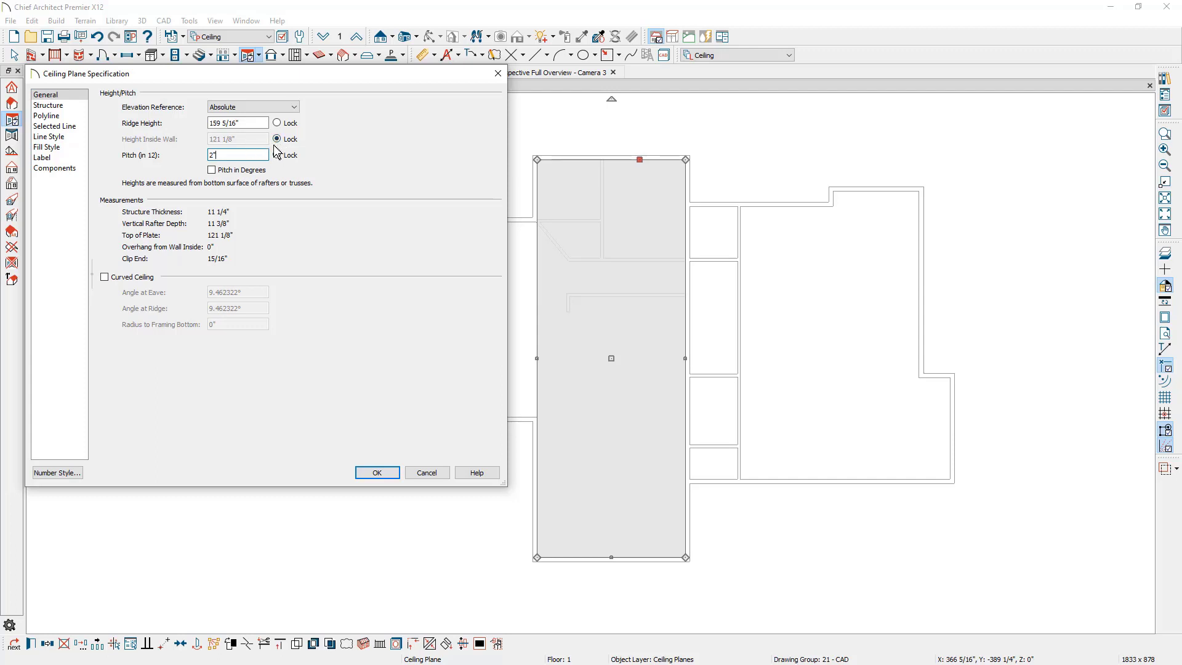
{"action": "left_click_drag", "start_coordinate": [229, 154], "coordinate": [195, 165]}
{"action": "left_click", "coordinate": [376, 472]}
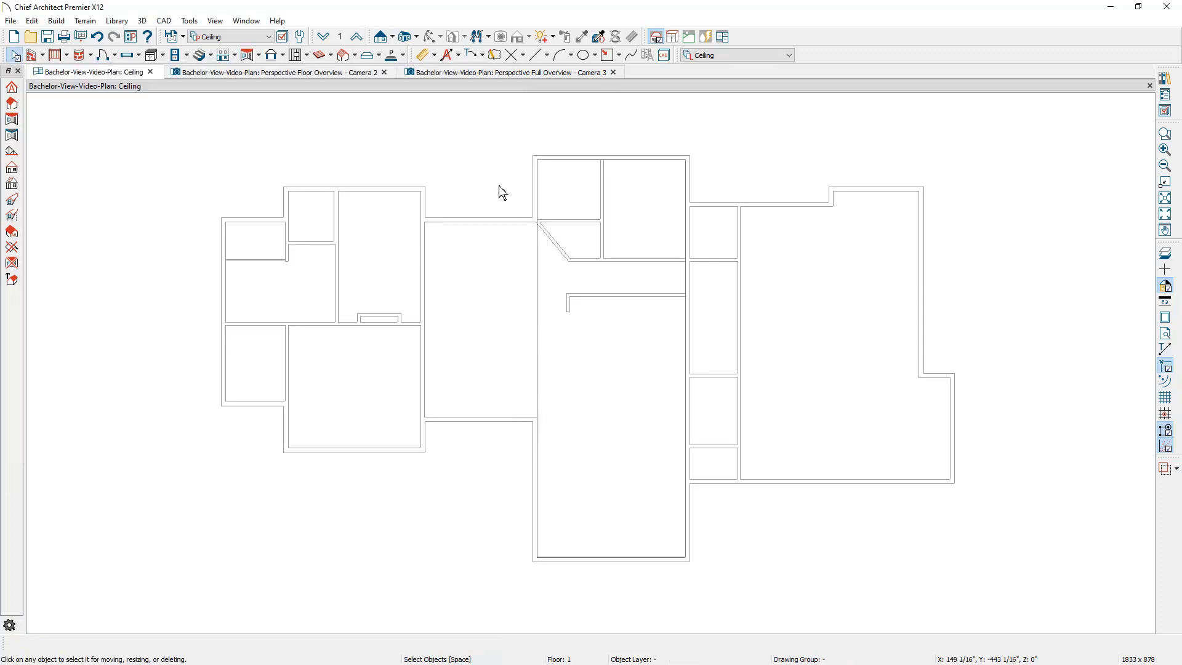
- Check the living room's sloped ceiling in the full overview, then draw a ceiling beam across its opening to the adjoining left-wing room
{"action": "left_click", "coordinate": [520, 72]}
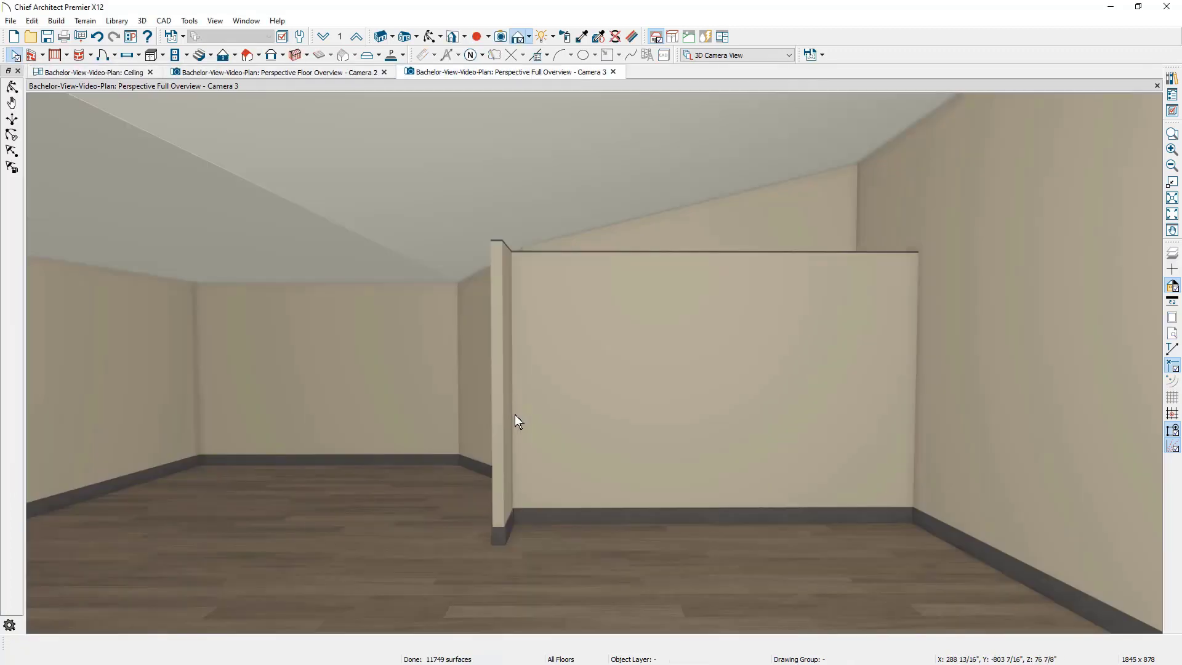
{"action": "mouse_move", "coordinate": [523, 411]}
{"action": "left_mouse_down"}
{"action": "mouse_move", "coordinate": [533, 403]}
{"action": "mouse_move", "coordinate": [500, 405]}
{"action": "left_mouse_up"}
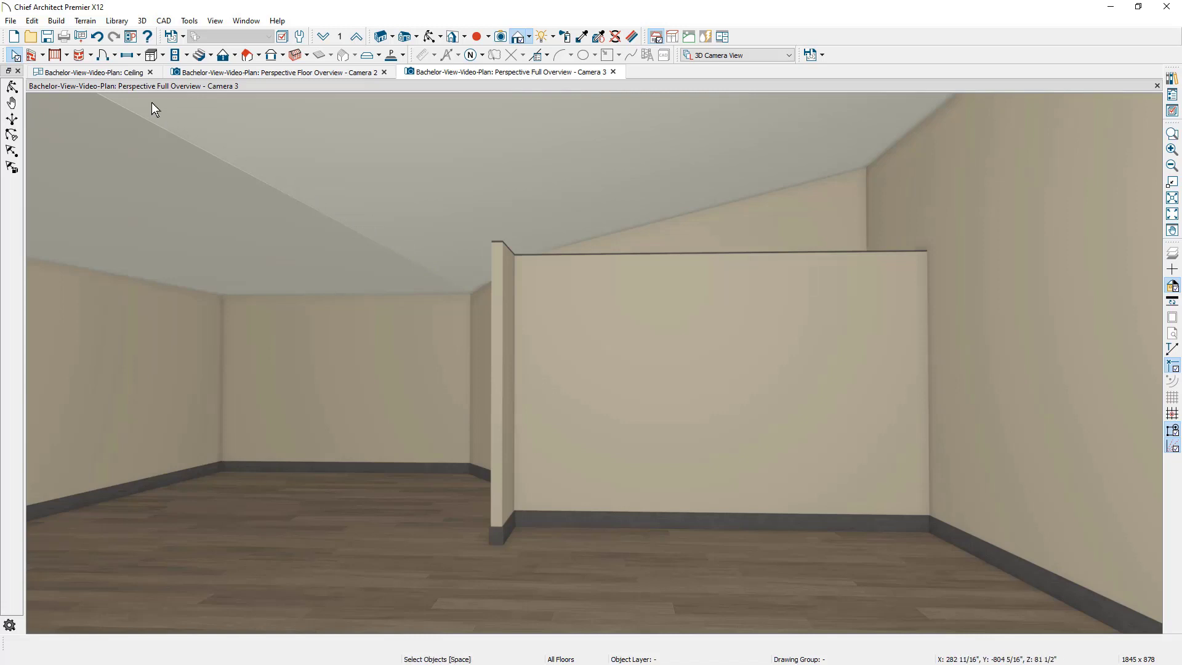
{"action": "left_click", "coordinate": [127, 74]}
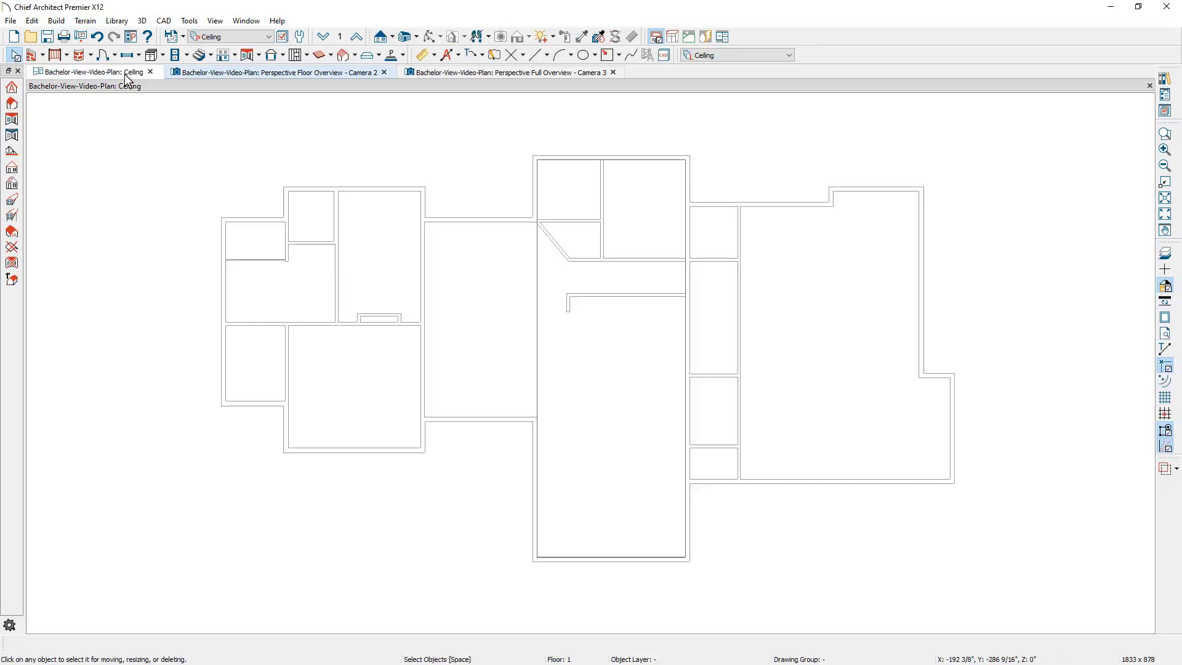
{"action": "left_click", "coordinate": [332, 56]}
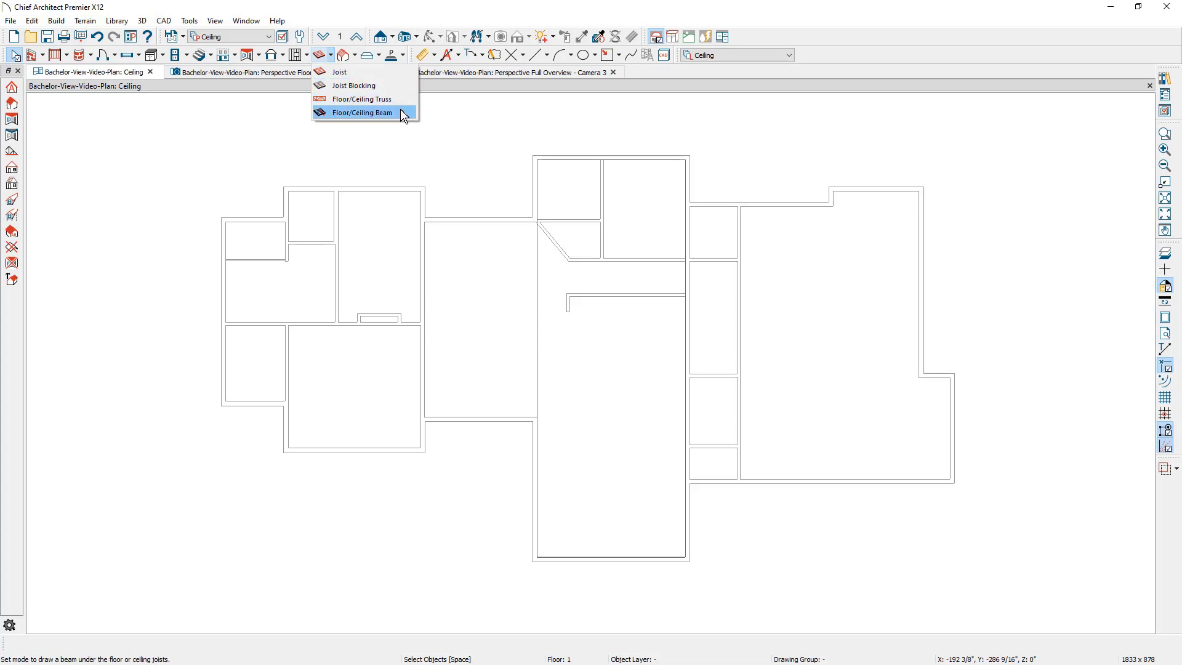
{"action": "left_click", "coordinate": [362, 113]}
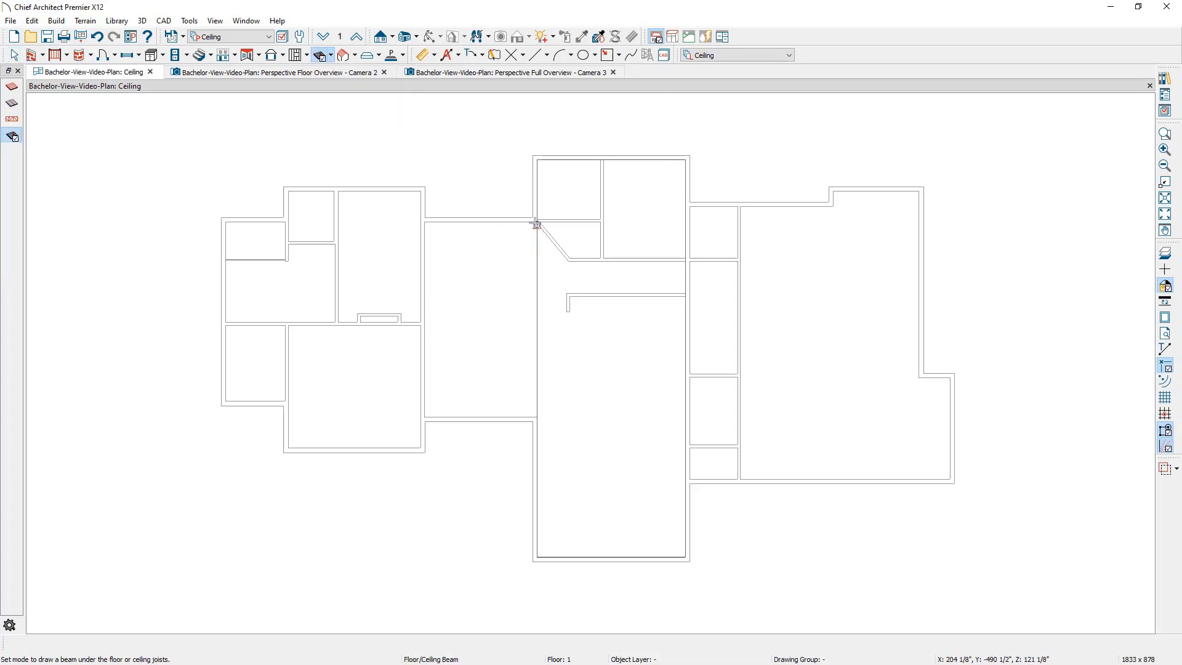
{"action": "left_click_drag", "start_coordinate": [536, 222], "coordinate": [542, 426]}
{"action": "key", "text": "space"}
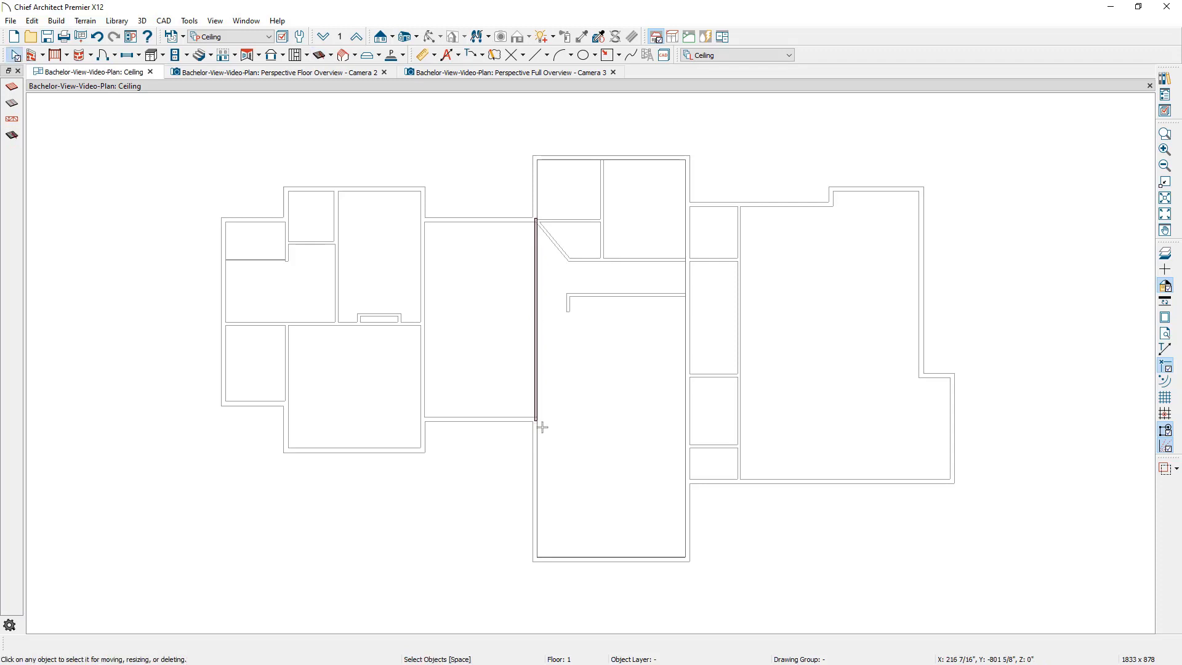
- Apply the new ceiling beam's specification as a Steel-I bearing beam, 4" wide and 12" deep, with the top height locked
{"action": "left_click", "coordinate": [538, 371]}
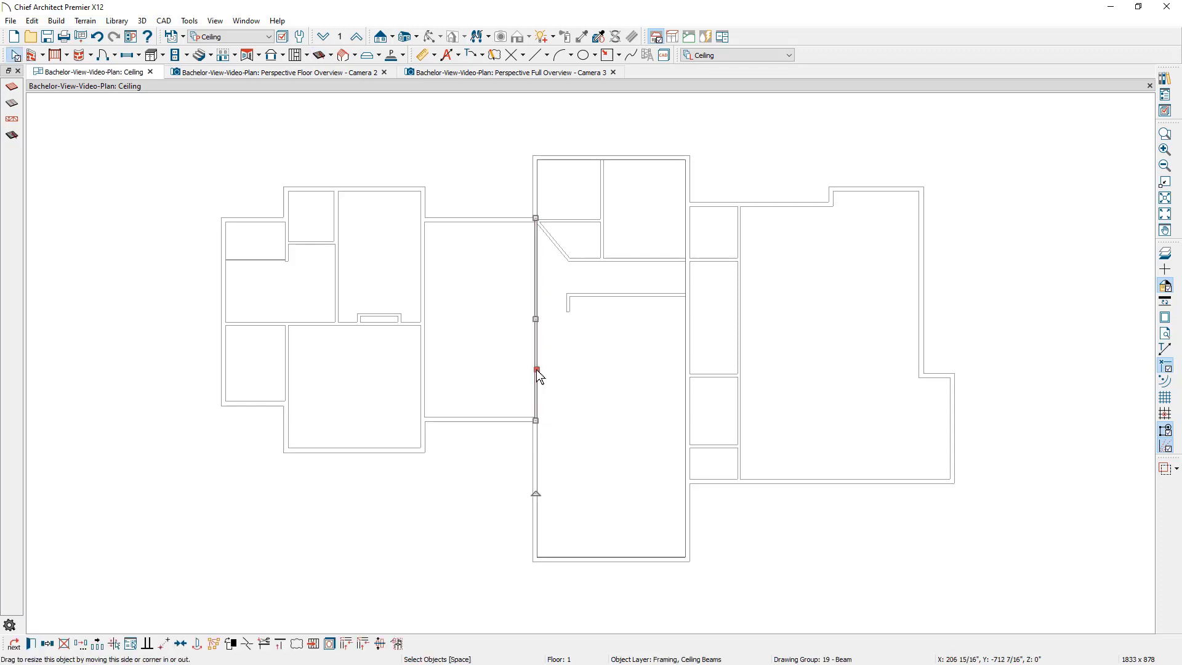
{"action": "double_click", "coordinate": [537, 372]}
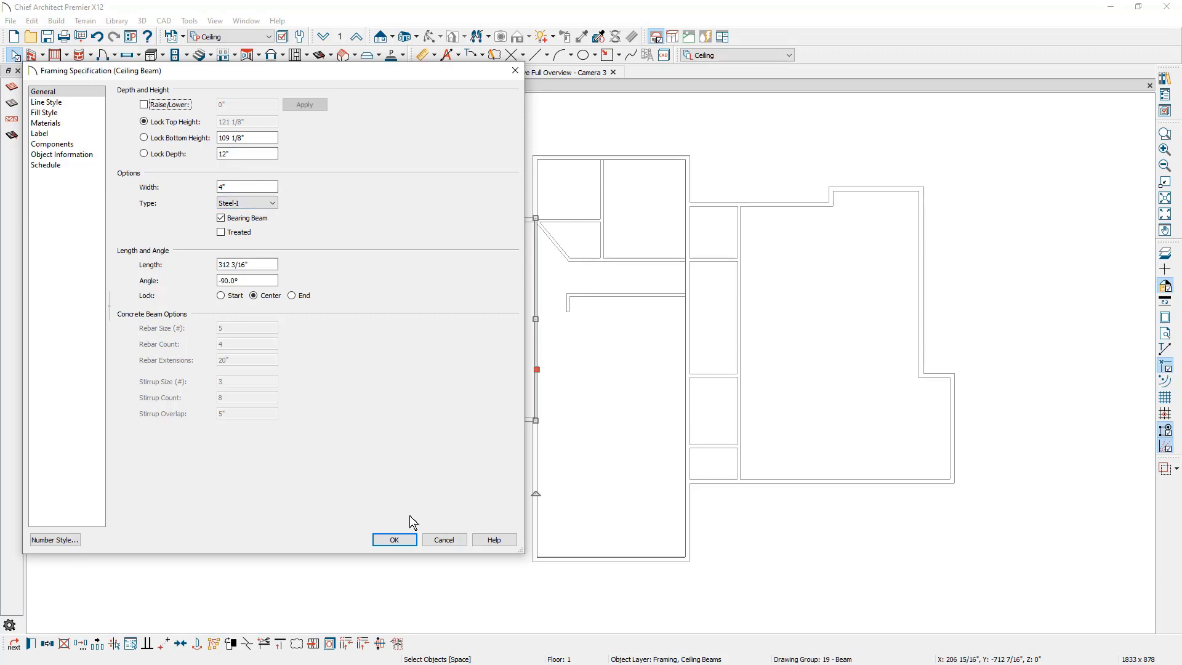
{"action": "left_click", "coordinate": [396, 539]}
{"action": "left_click", "coordinate": [406, 546]}
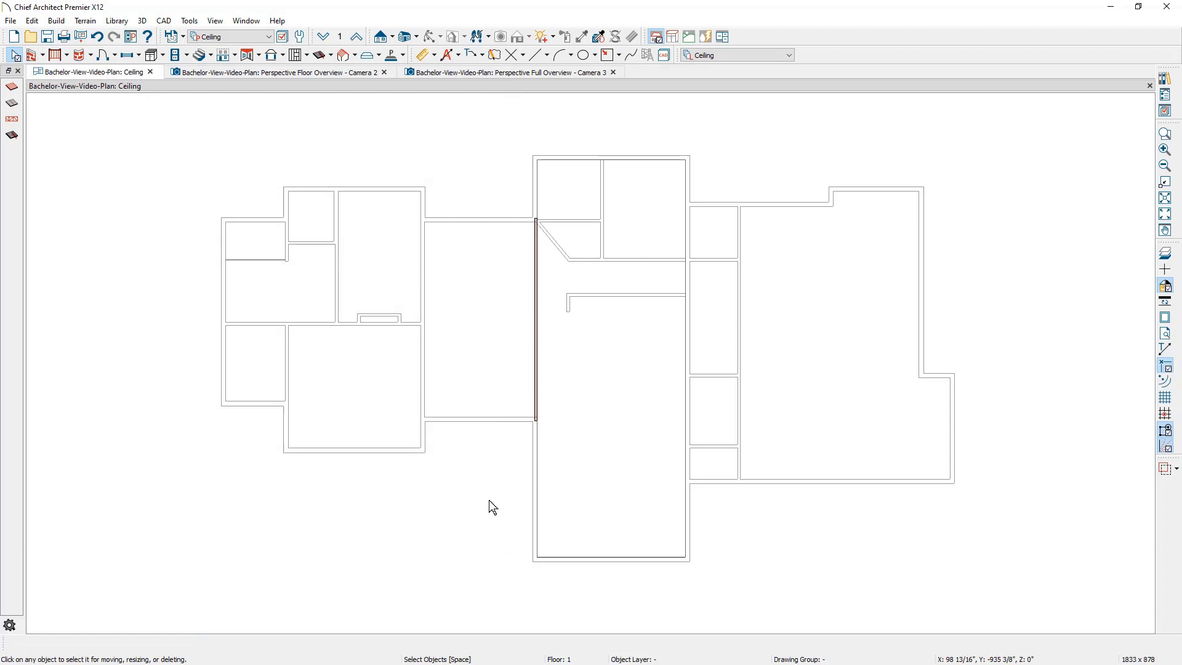
{"action": "scroll", "coordinate": [538, 400], "scroll_direction": "up", "scroll_amount": 2}
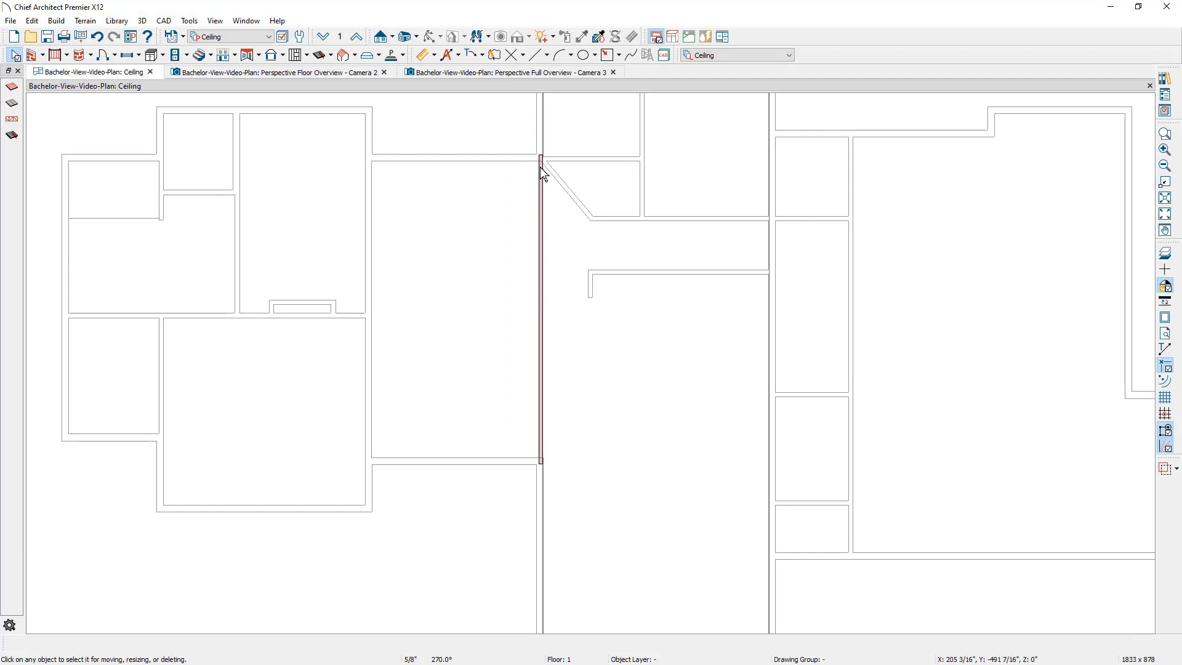
{"action": "key", "text": "space"}
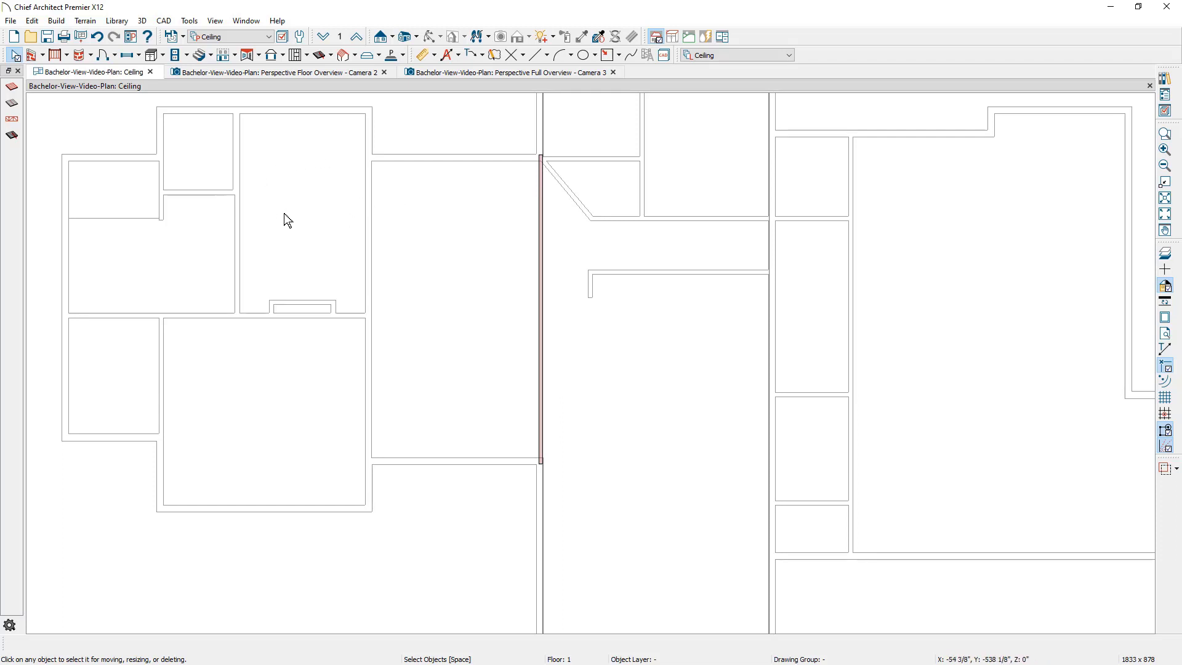
- Create a full camera view inside the left wing's rear room, facing the wall with the boxed-out chase
{"action": "left_click", "coordinate": [416, 37]}
{"action": "left_click", "coordinate": [432, 50]}
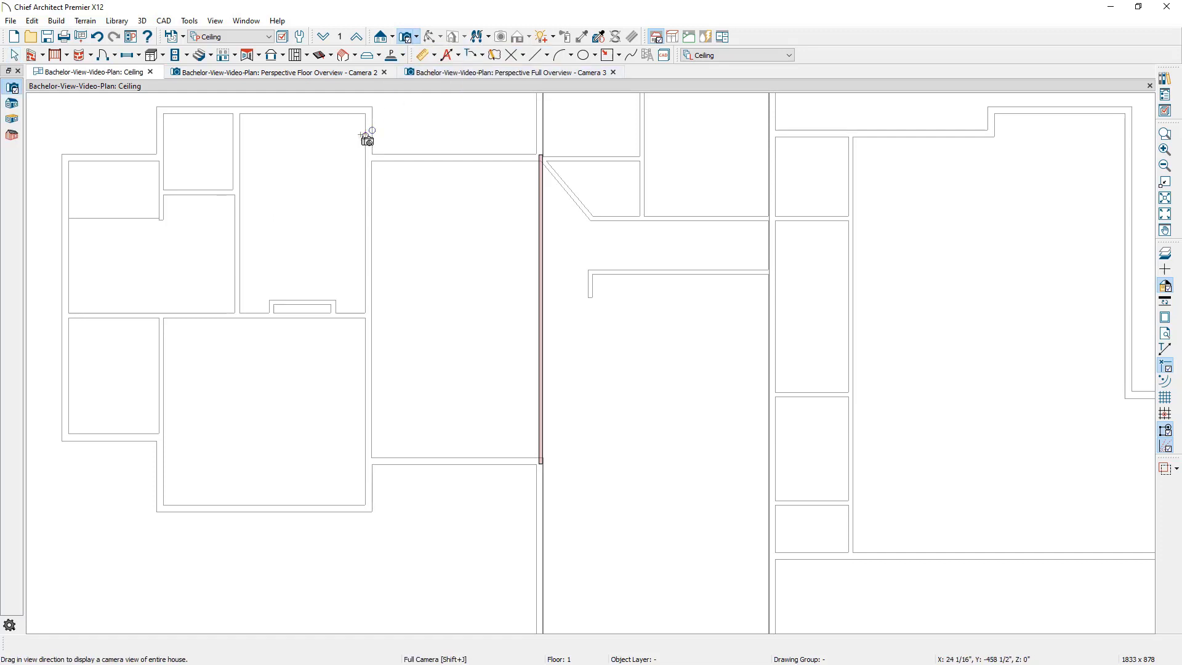
{"action": "left_click_drag", "start_coordinate": [363, 131], "coordinate": [320, 237]}
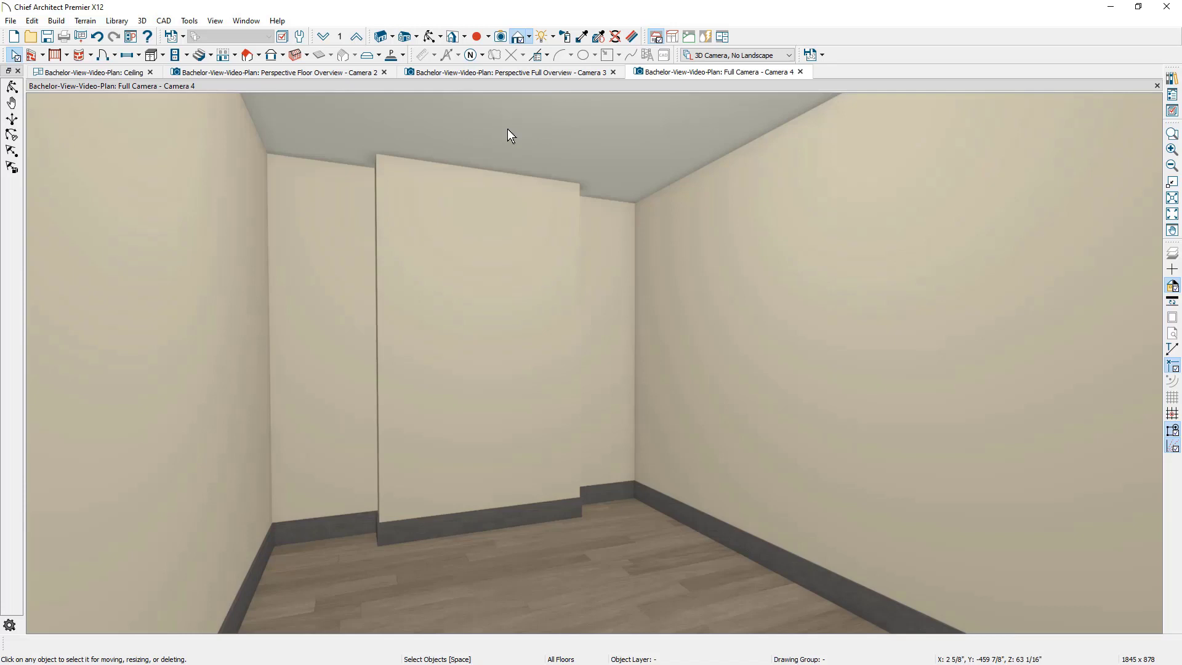
- Start a trey ceiling based on this room's shape and set its width to 18"
{"action": "left_click", "coordinate": [501, 553]}
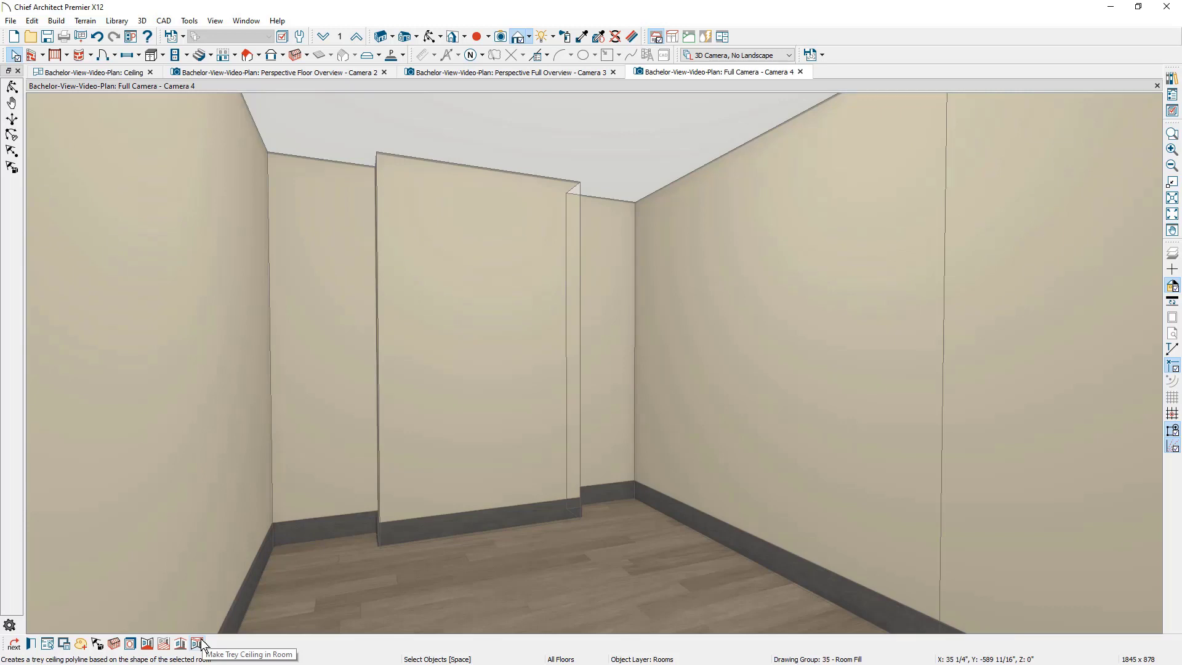
{"action": "left_click", "coordinate": [198, 643]}
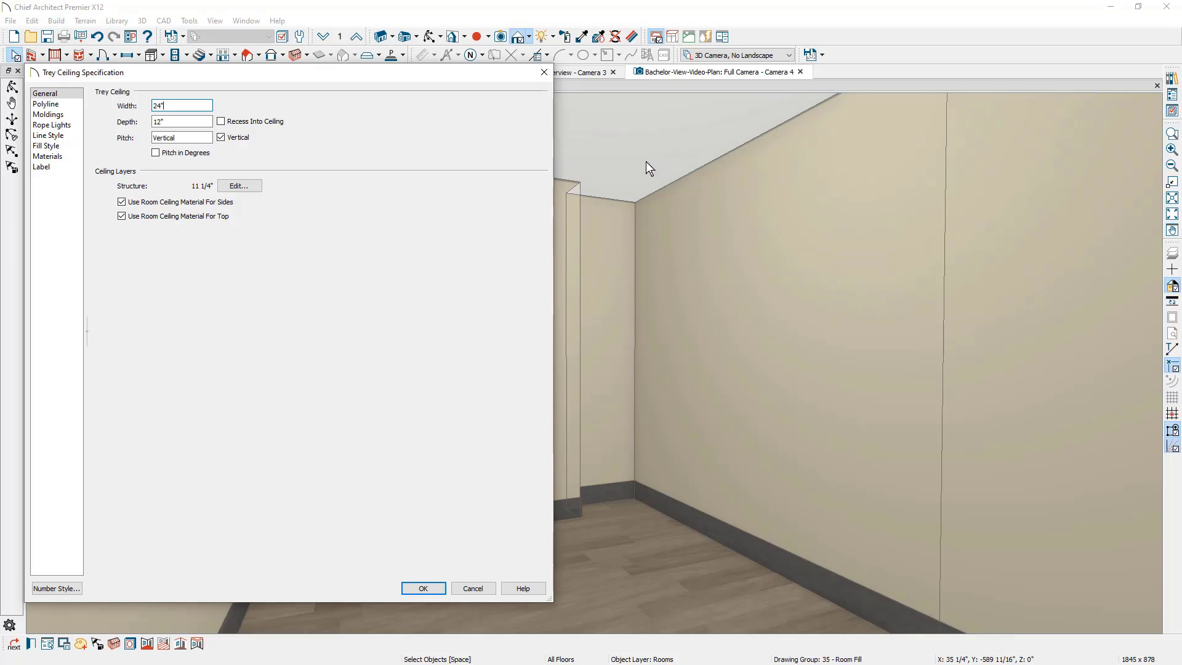
{"action": "left_click_drag", "start_coordinate": [206, 106], "coordinate": [138, 106]}
{"action": "type", "text": "1"}
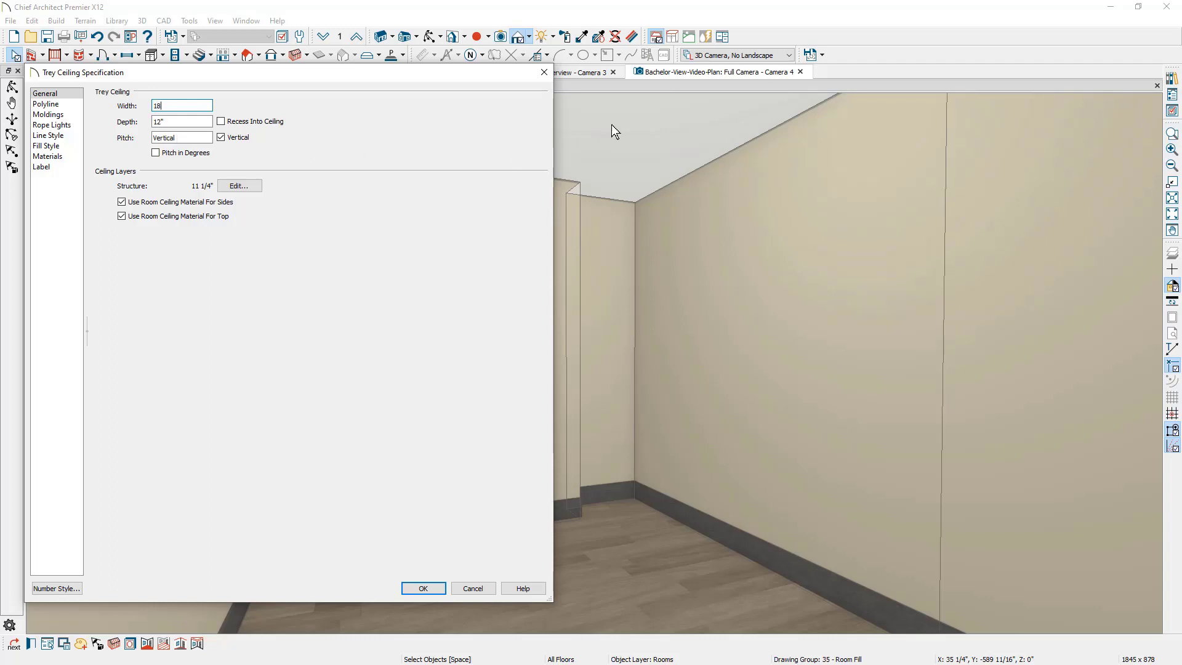
{"action": "type", "text": "8"}
- Try expressing the trey ceiling's pitch in degrees and as a non-vertical pitch of 8, and restore vertical sides
{"action": "left_click", "coordinate": [235, 137]}
{"action": "left_click", "coordinate": [170, 152]}
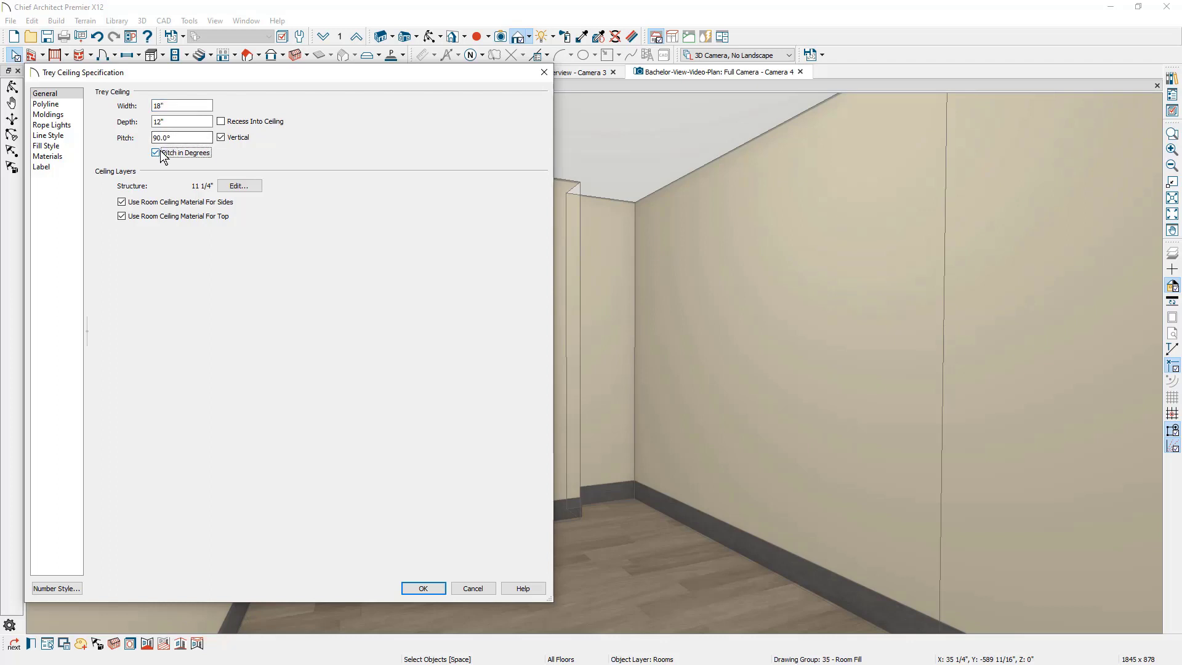
{"action": "left_click", "coordinate": [163, 152]}
{"action": "left_click", "coordinate": [221, 138]}
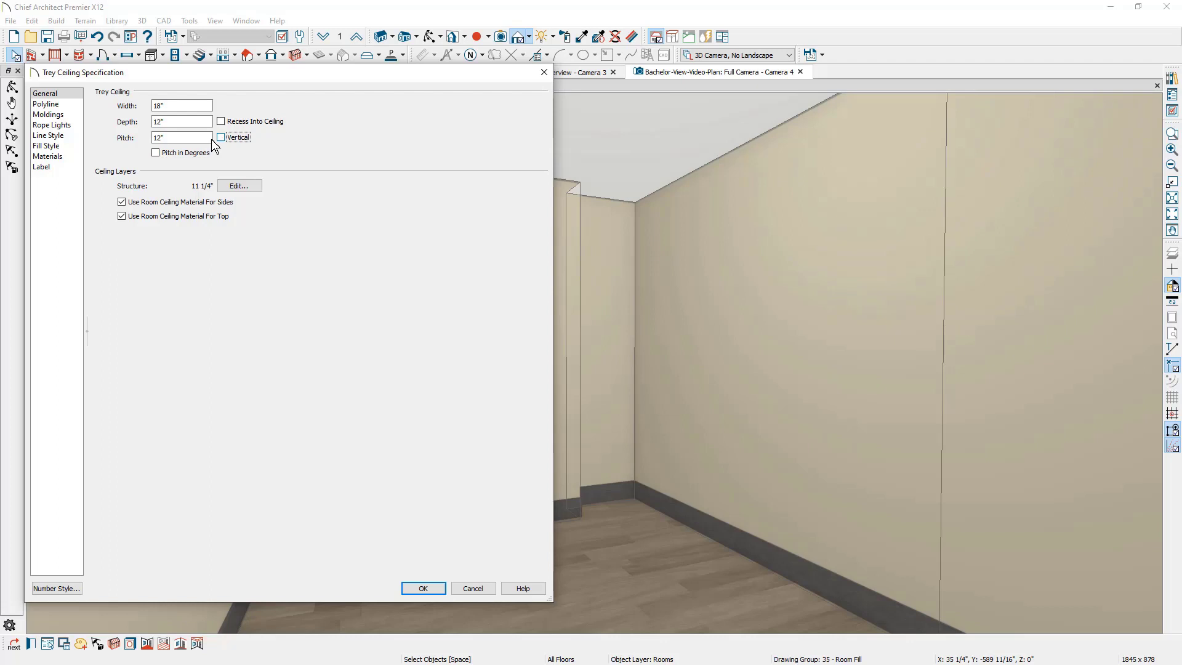
{"action": "left_click_drag", "start_coordinate": [192, 138], "coordinate": [116, 138]}
{"action": "type", "text": "8"}
{"action": "left_click", "coordinate": [222, 137]}
- Define the trey ceiling's structure layer as Lumber with a thickness of 5 1/2"
{"action": "left_click", "coordinate": [244, 188]}
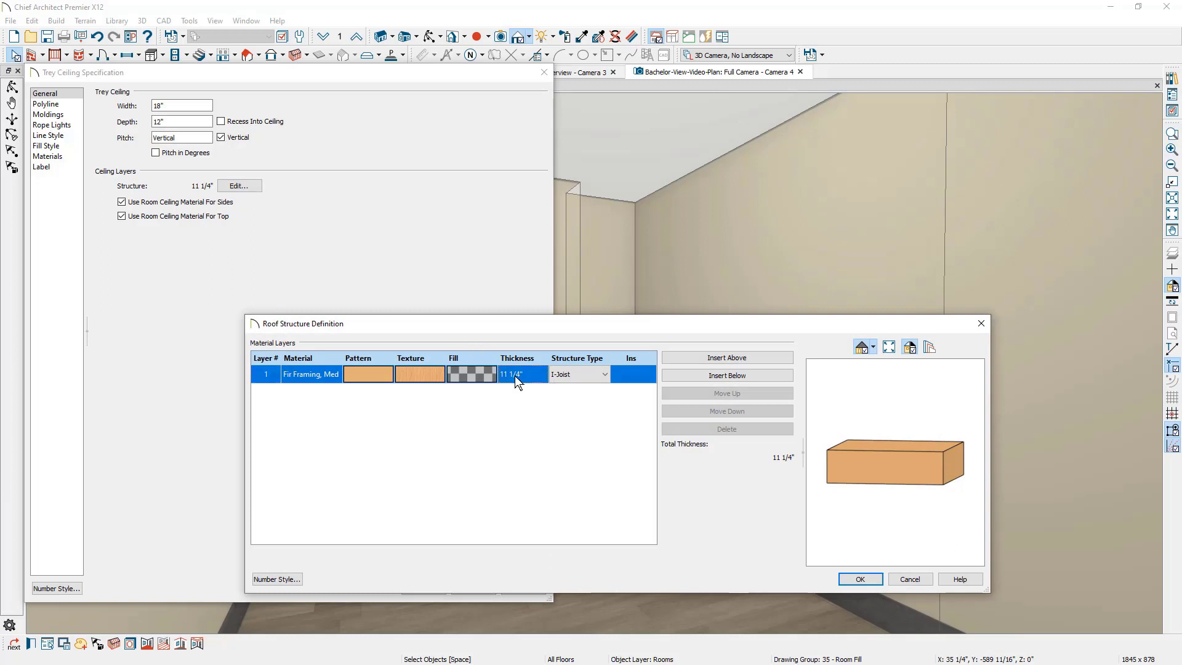
{"action": "left_click", "coordinate": [514, 376]}
{"action": "type", "text": "5 1/2"}
{"action": "left_click", "coordinate": [590, 375]}
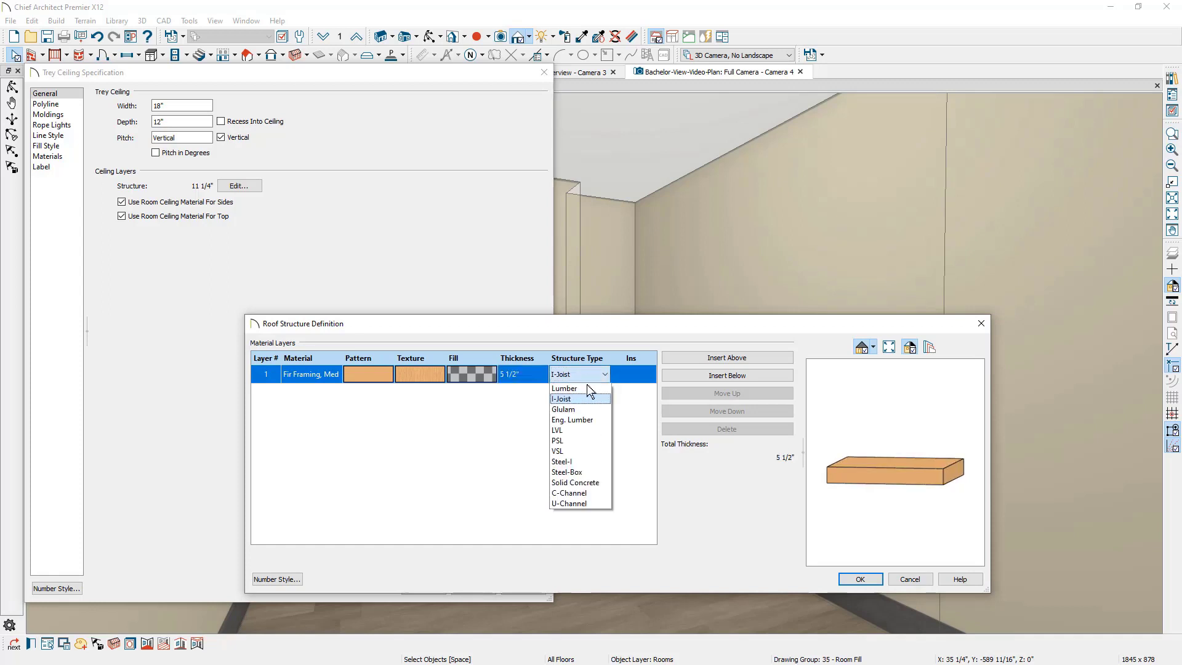
{"action": "left_click", "coordinate": [585, 389]}
{"action": "key", "text": "Return"}
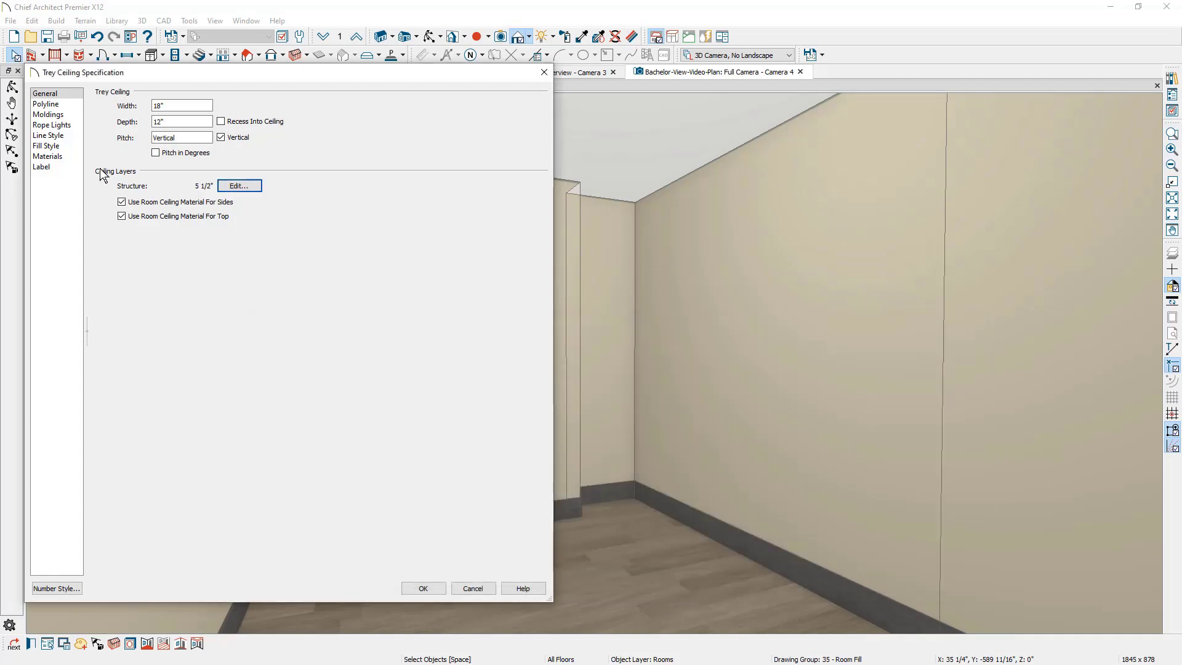
- Review the trey ceiling's moldings and rope lights, create it with the CA-01 profile, and return to the ceiling plan
{"action": "left_click", "coordinate": [50, 114]}
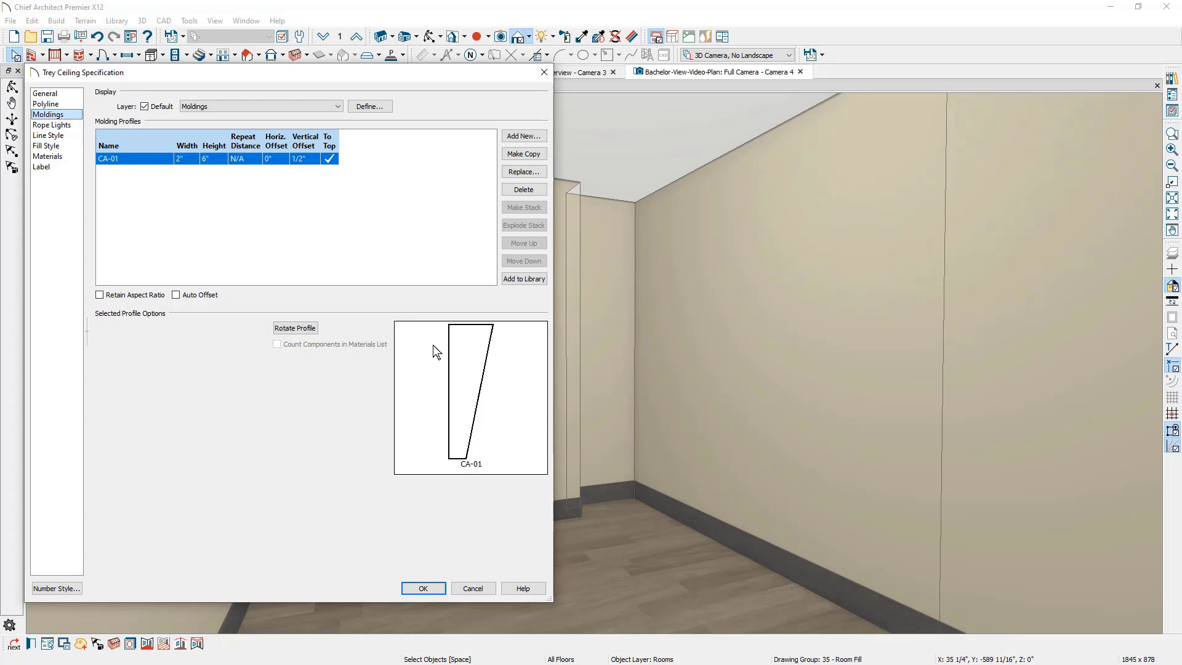
{"action": "left_click", "coordinate": [65, 126]}
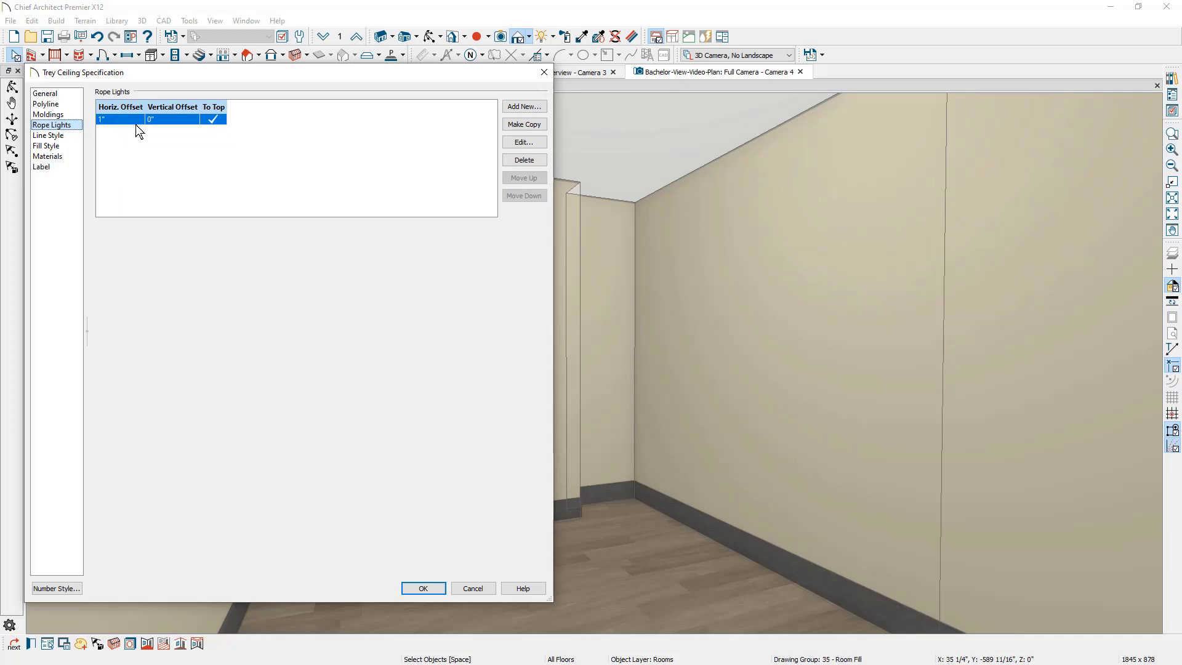
{"action": "left_click", "coordinate": [58, 114]}
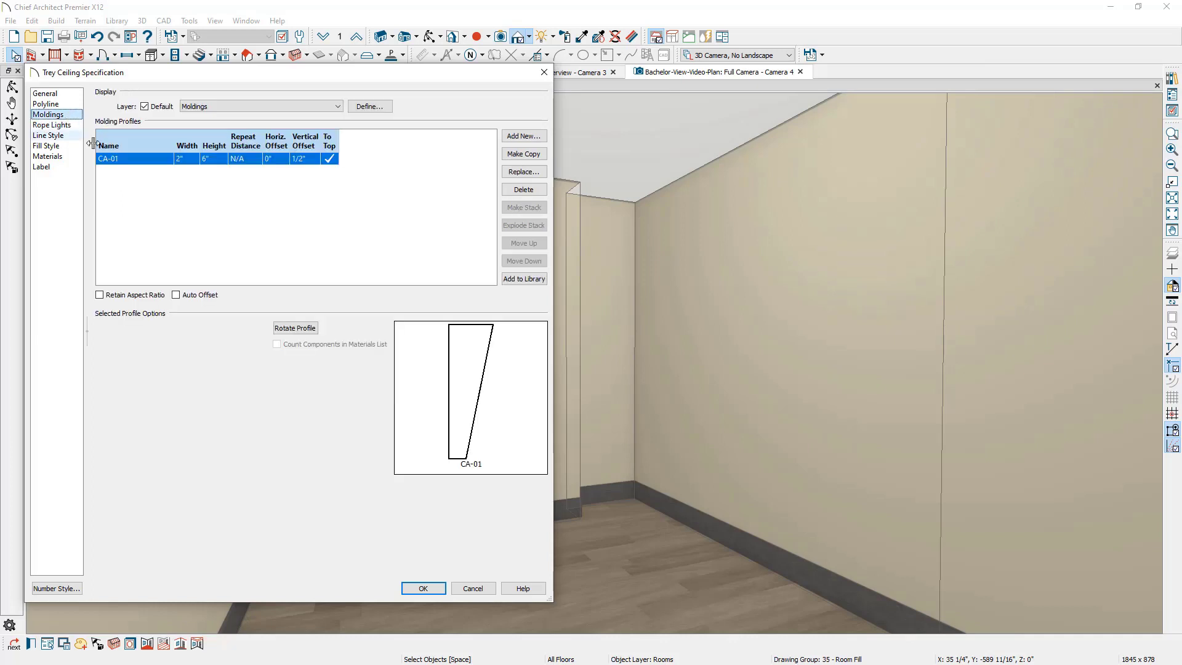
{"action": "left_click", "coordinate": [423, 588]}
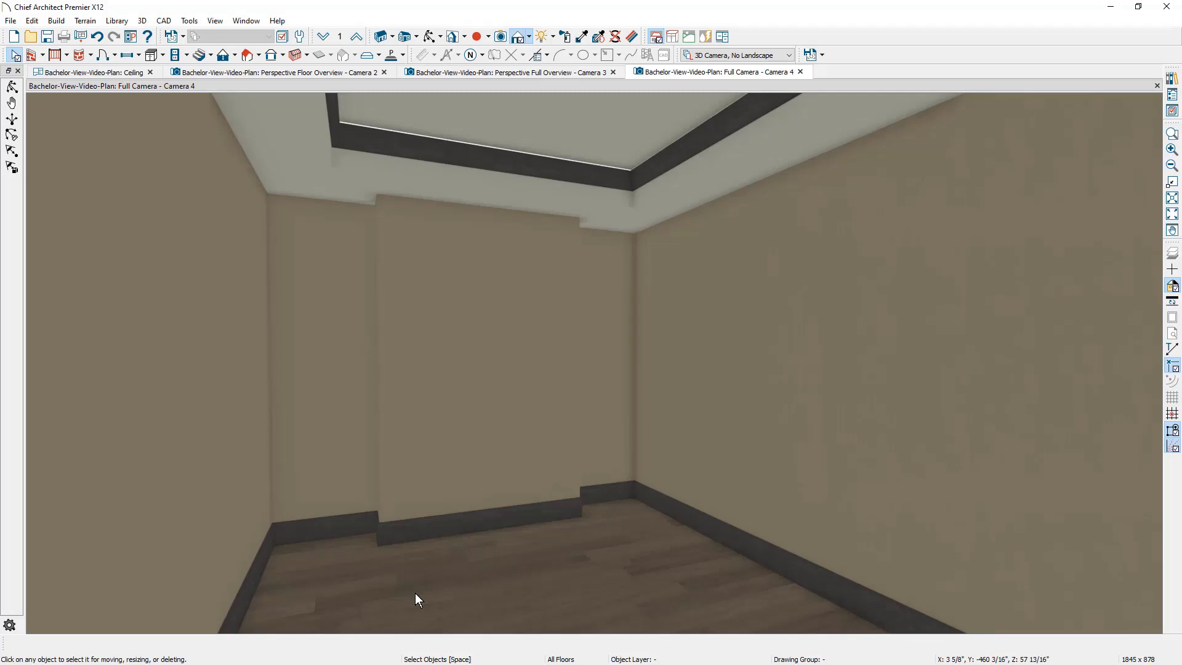
{"action": "left_click", "coordinate": [137, 73]}
{"action": "scroll", "coordinate": [304, 383], "scroll_direction": "up", "scroll_amount": 4}
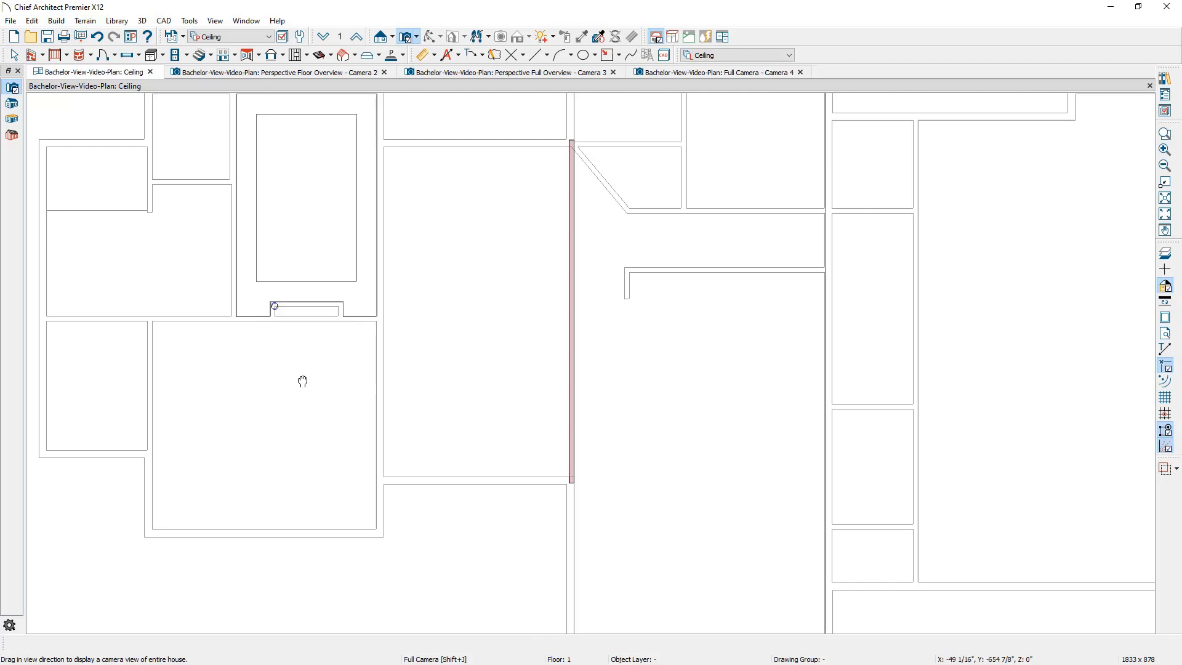
- Try moving the rear edge of the trey ceiling polyline inward, and undo the change
{"action": "left_click", "coordinate": [431, 314]}
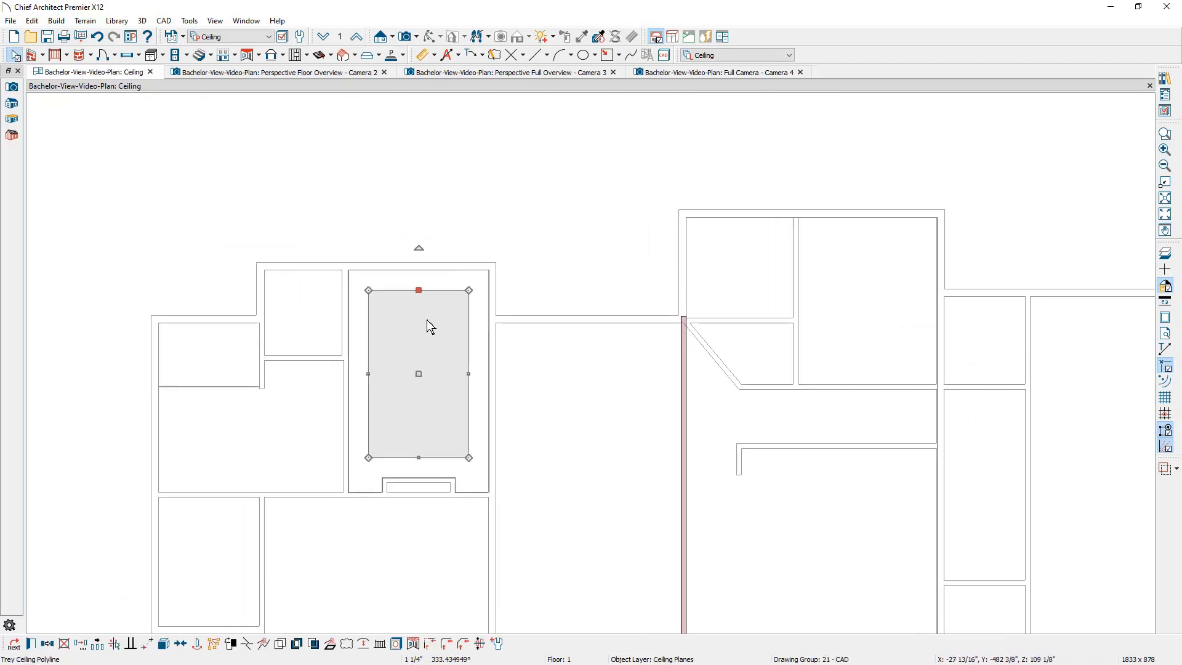
{"action": "scroll", "coordinate": [426, 317], "scroll_direction": "up", "scroll_amount": 2}
{"action": "scroll", "coordinate": [422, 308], "scroll_direction": "up", "scroll_amount": 1}
{"action": "left_click_drag", "start_coordinate": [416, 278], "coordinate": [426, 344]}
{"action": "key", "text": "ctrl+z"}
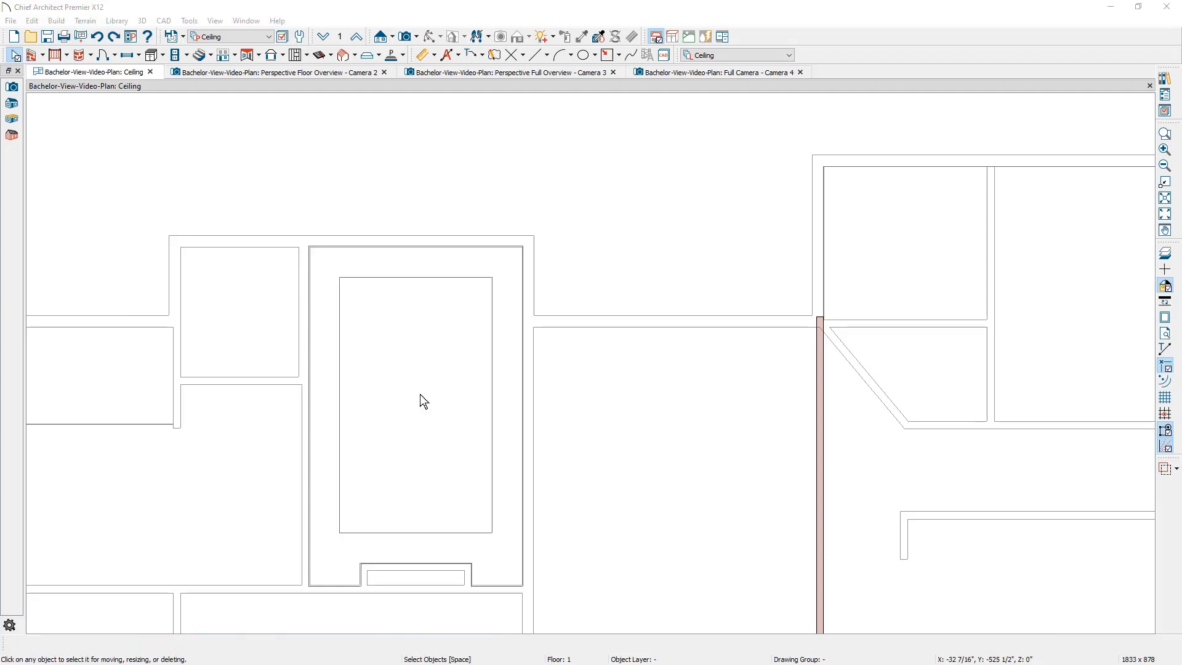
- Label the trey ceiling in the plan with the rich text "10' TREY CEILING"
{"action": "left_click", "coordinate": [420, 395]}
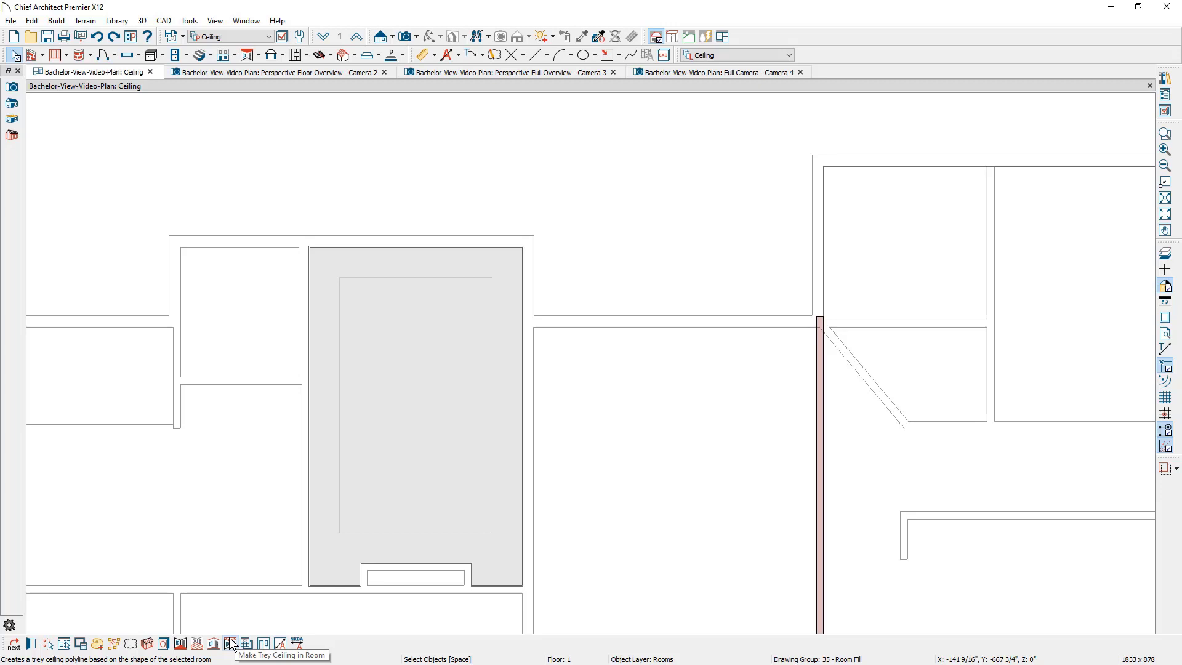
{"action": "left_click", "coordinate": [481, 60]}
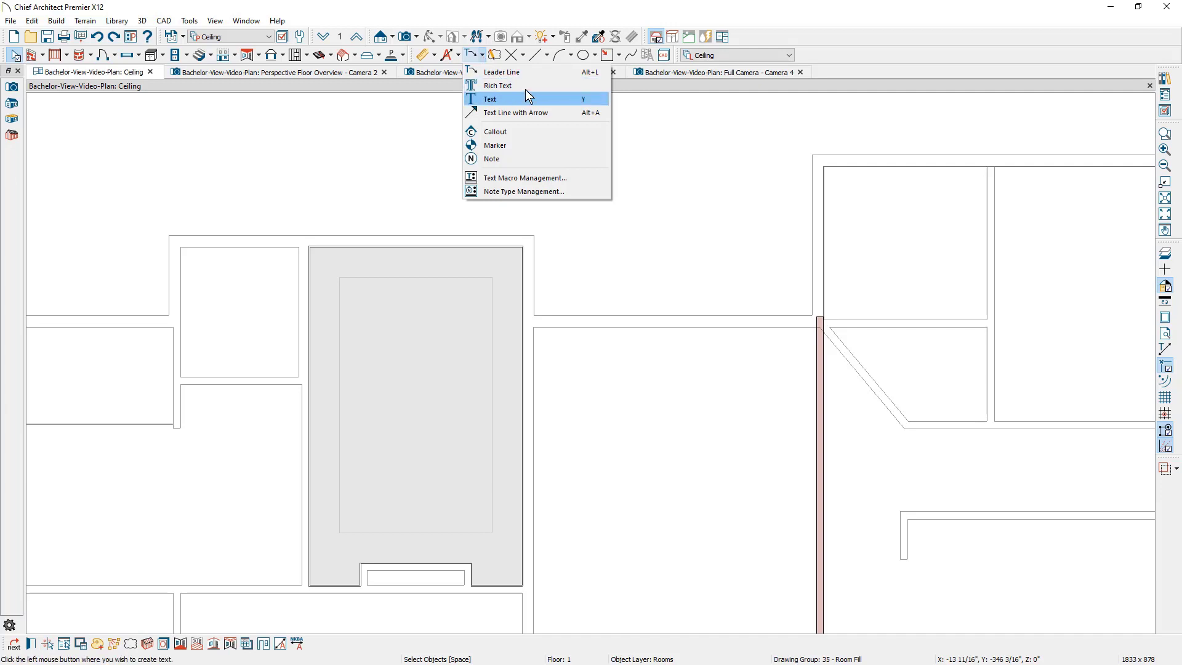
{"action": "left_click", "coordinate": [524, 88]}
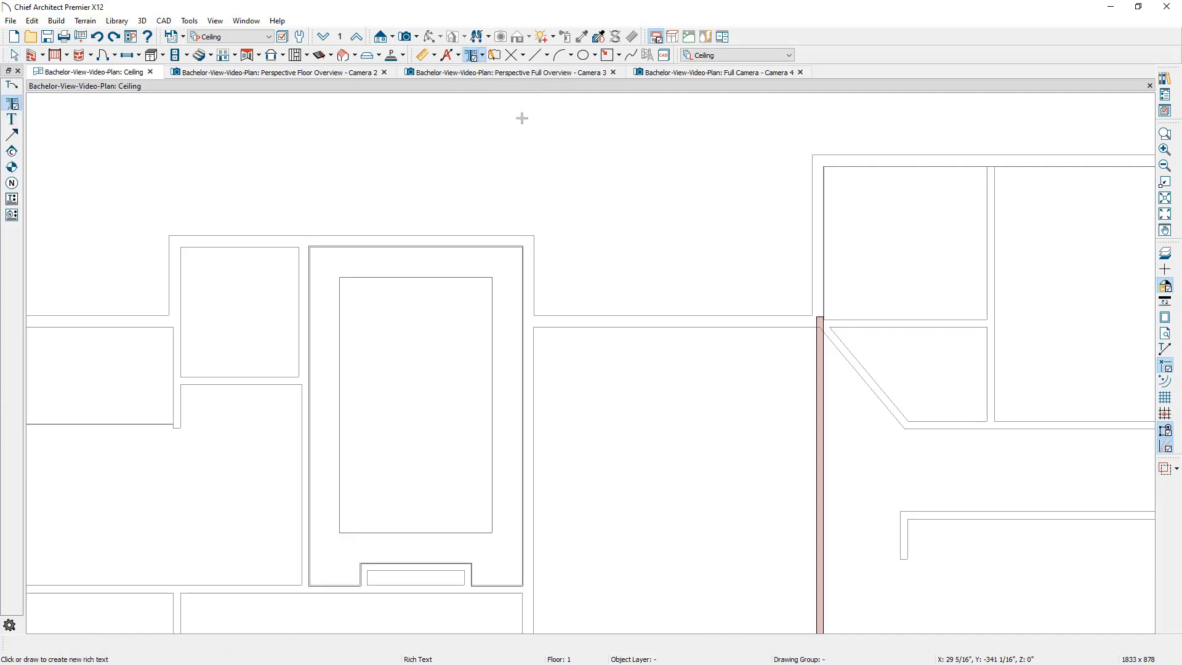
{"action": "left_click", "coordinate": [365, 302]}
{"action": "type", "text": "10' TREY CEILING"}
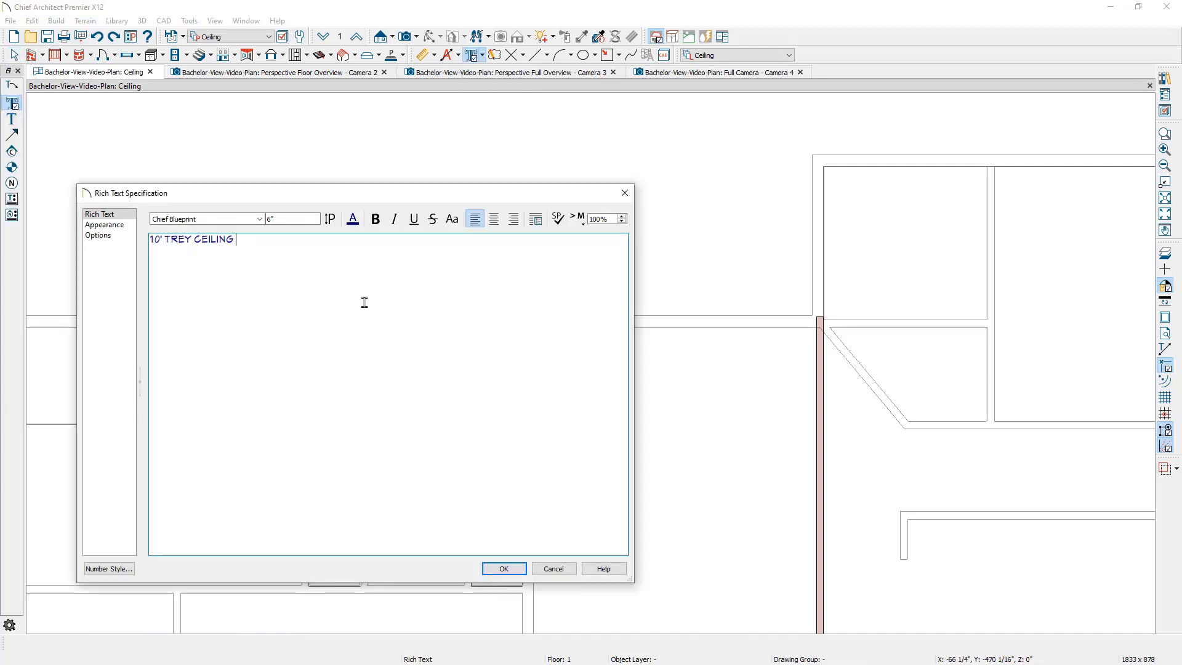
{"action": "left_click", "coordinate": [500, 569]}
{"action": "key", "text": "space"}
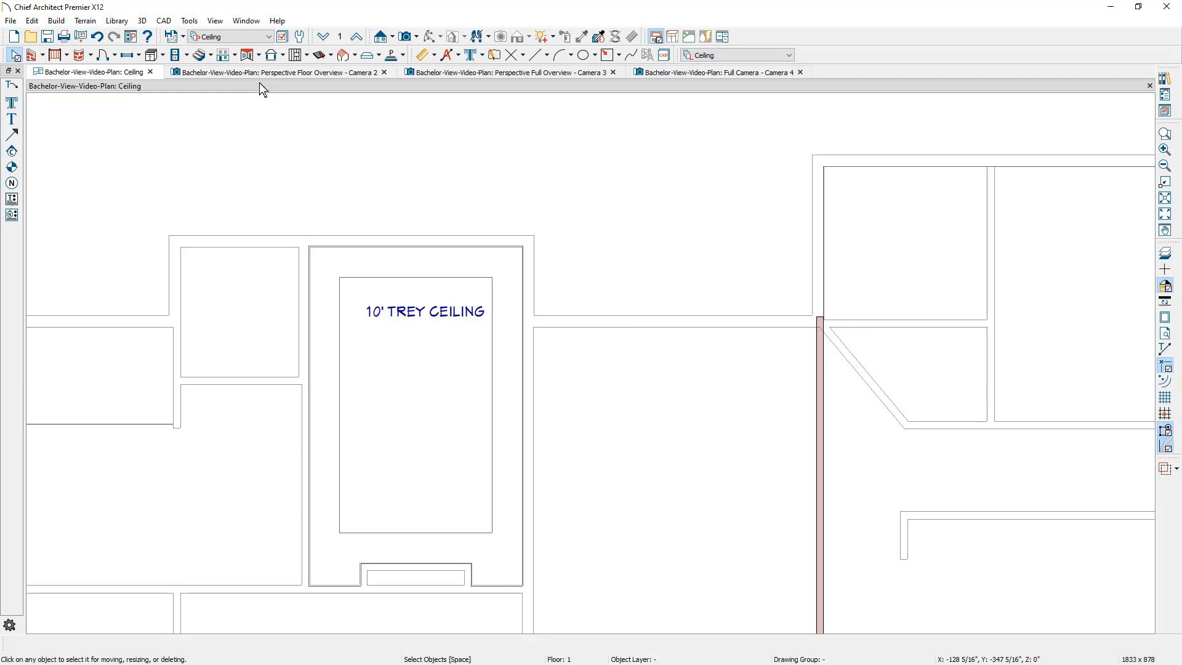
- Switch the plan from the ceiling layout to the Floor Plan view
{"action": "left_click", "coordinate": [233, 37]}
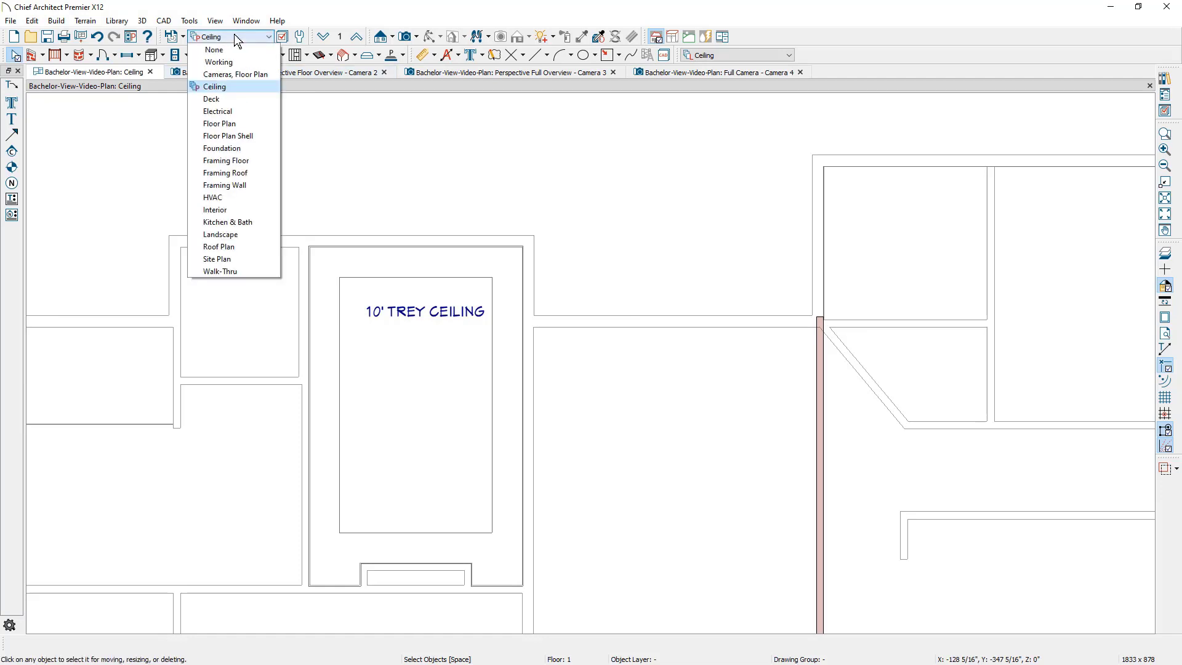
{"action": "left_click", "coordinate": [253, 122]}
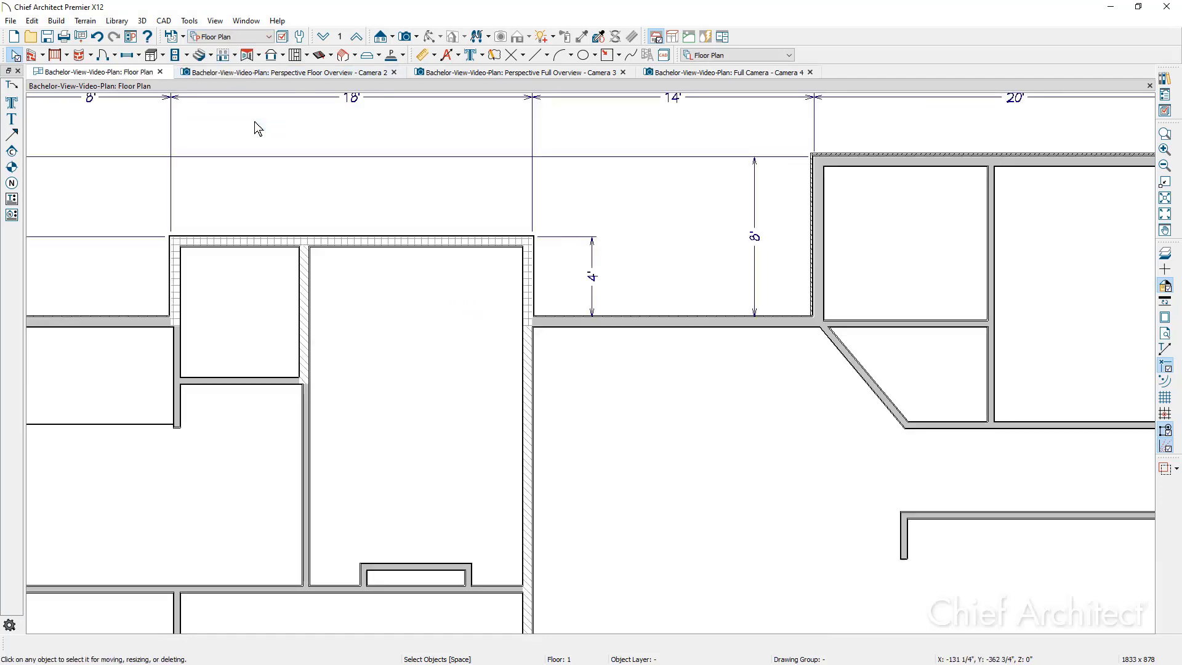
- Switch the plan to the Ceiling view and go down to floor 0
{"action": "left_click", "coordinate": [243, 36]}
{"action": "left_click", "coordinate": [242, 87]}
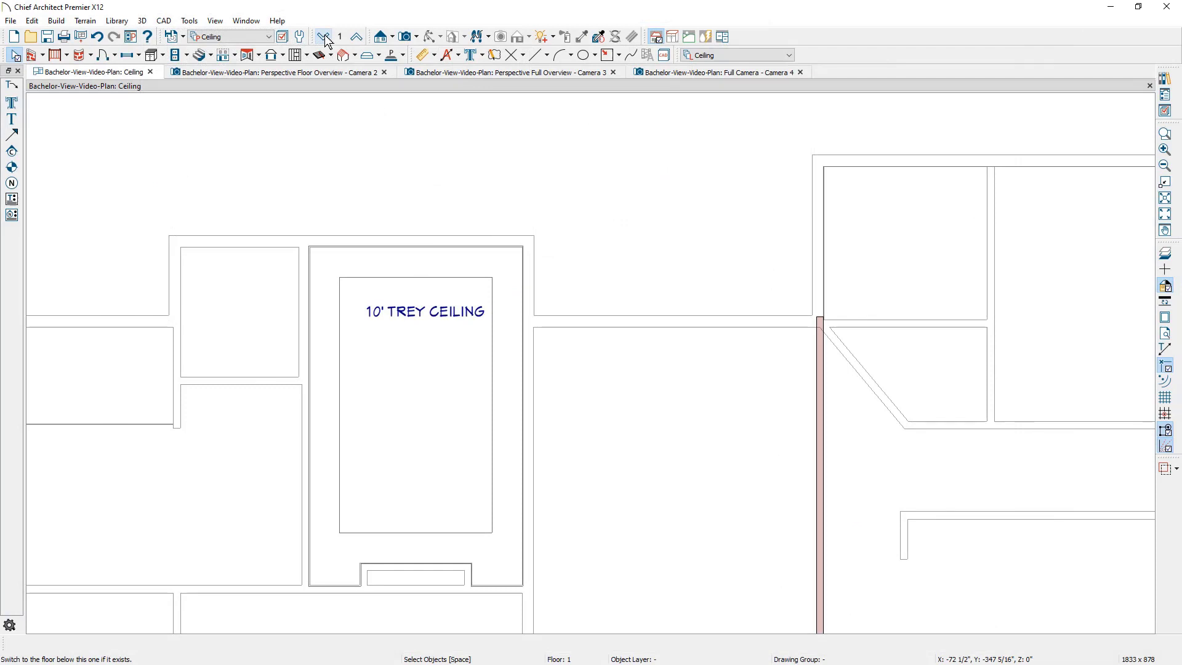
{"action": "left_click", "coordinate": [323, 37]}
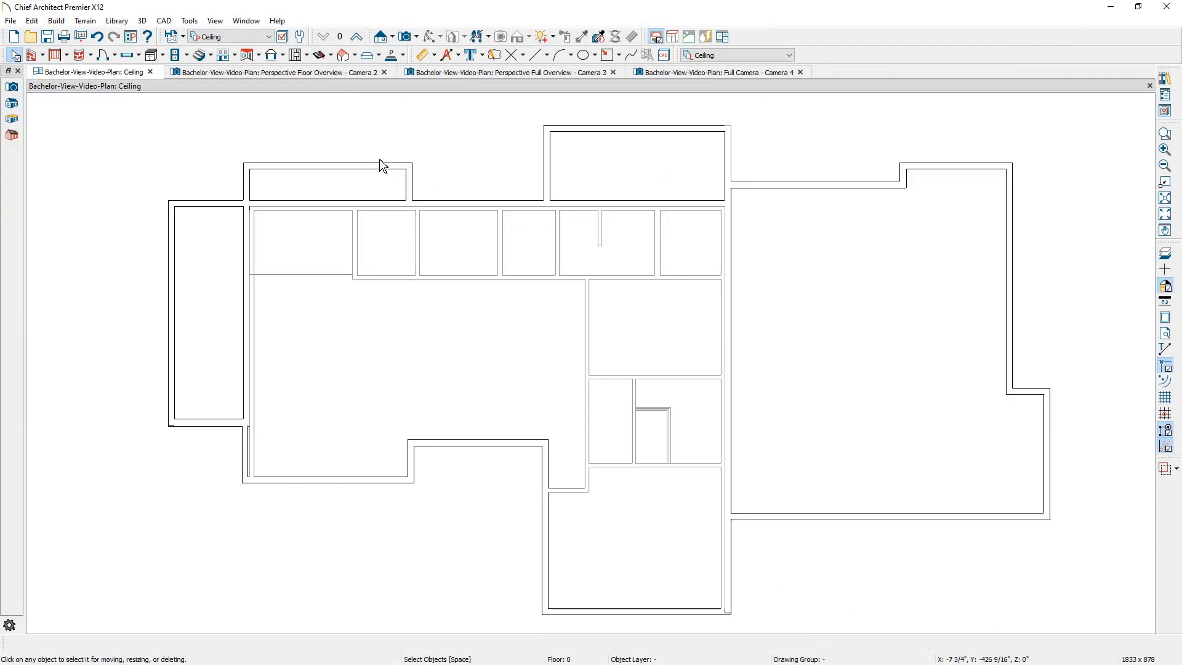
- Create a full camera view inside the large room on floor 0 and render it with the Vector View technique
{"action": "left_click", "coordinate": [417, 37]}
{"action": "left_click", "coordinate": [474, 53]}
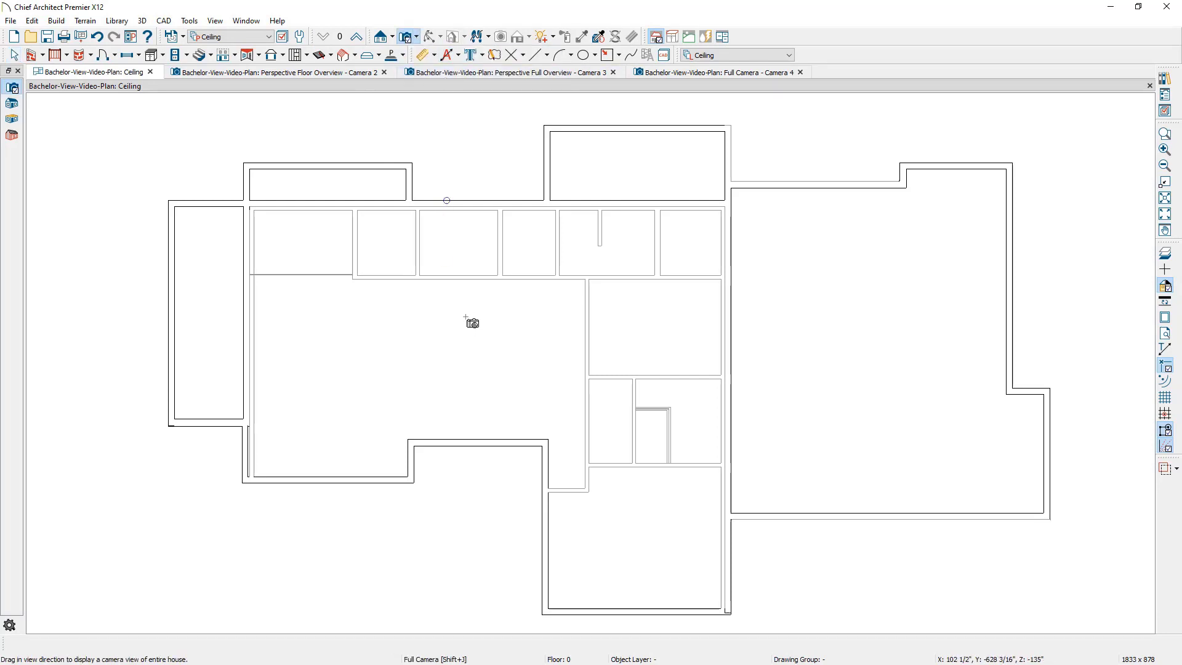
{"action": "left_click_drag", "start_coordinate": [460, 318], "coordinate": [380, 351]}
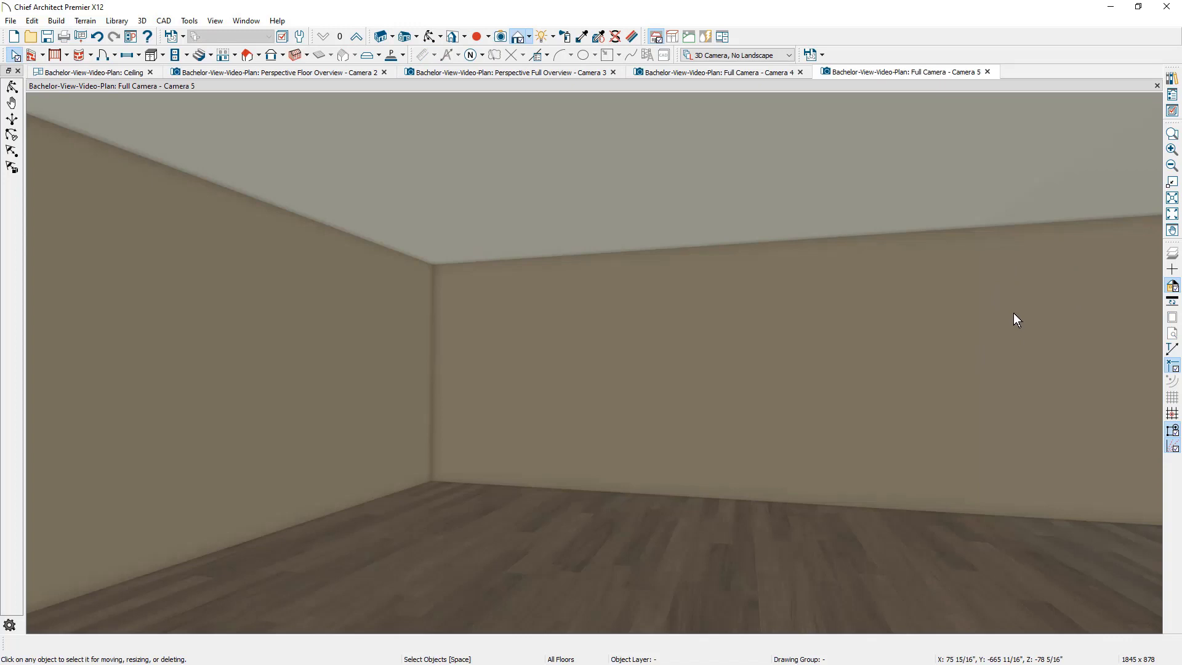
{"action": "left_click", "coordinate": [528, 37]}
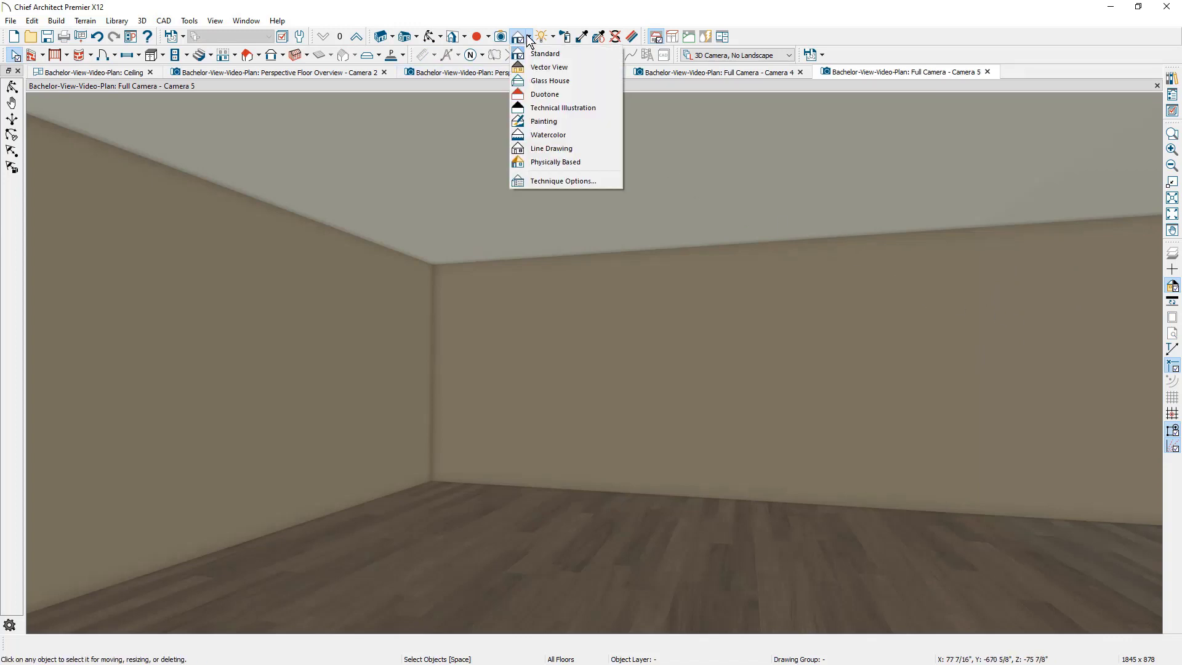
{"action": "left_click", "coordinate": [561, 66]}
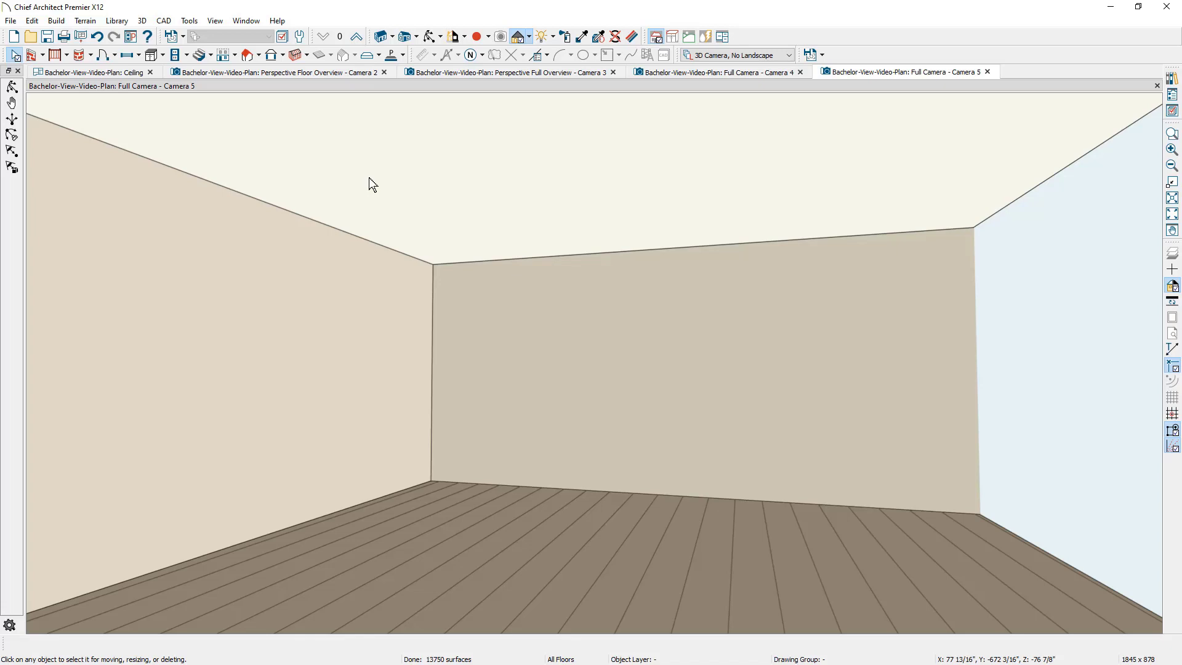
- Return to the ceiling plan and set the default soffit height and depth to 6" each
{"action": "left_click", "coordinate": [112, 72]}
{"action": "left_click", "coordinate": [163, 56]}
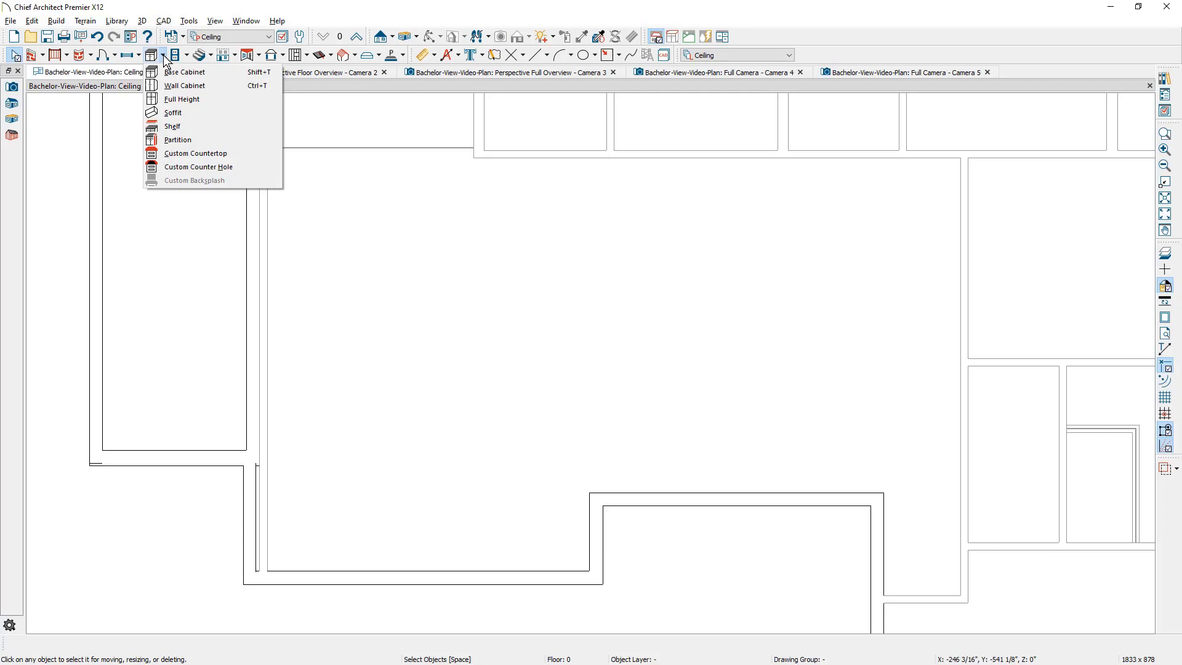
{"action": "left_click", "coordinate": [194, 114]}
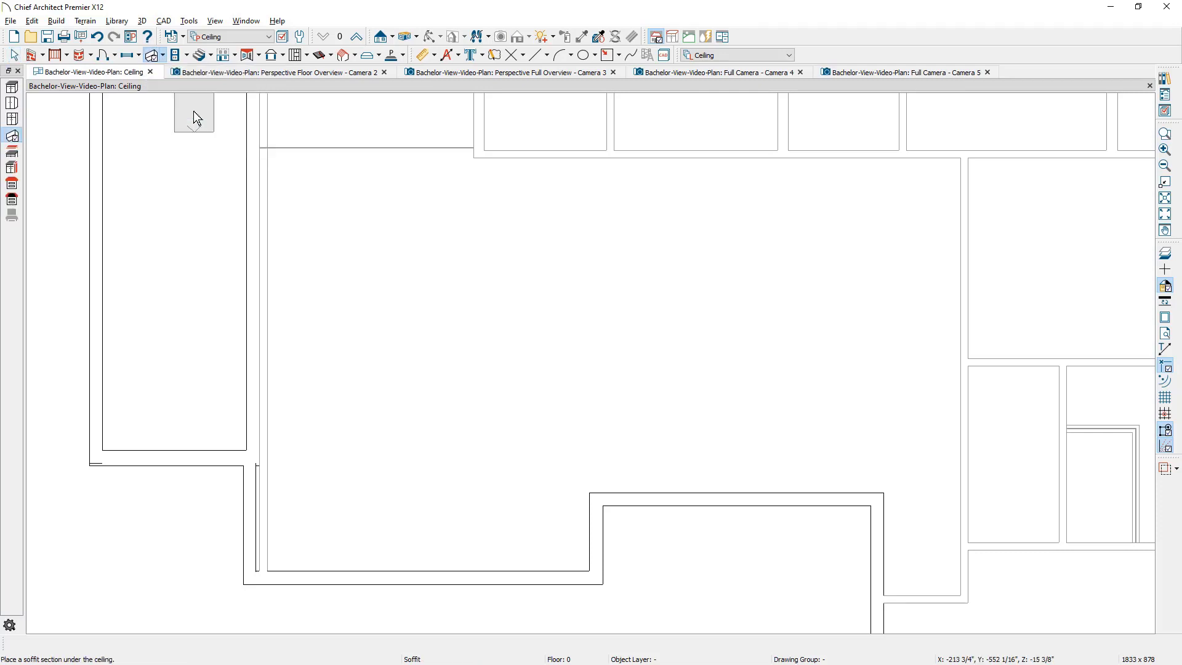
{"action": "double_click", "coordinate": [19, 139]}
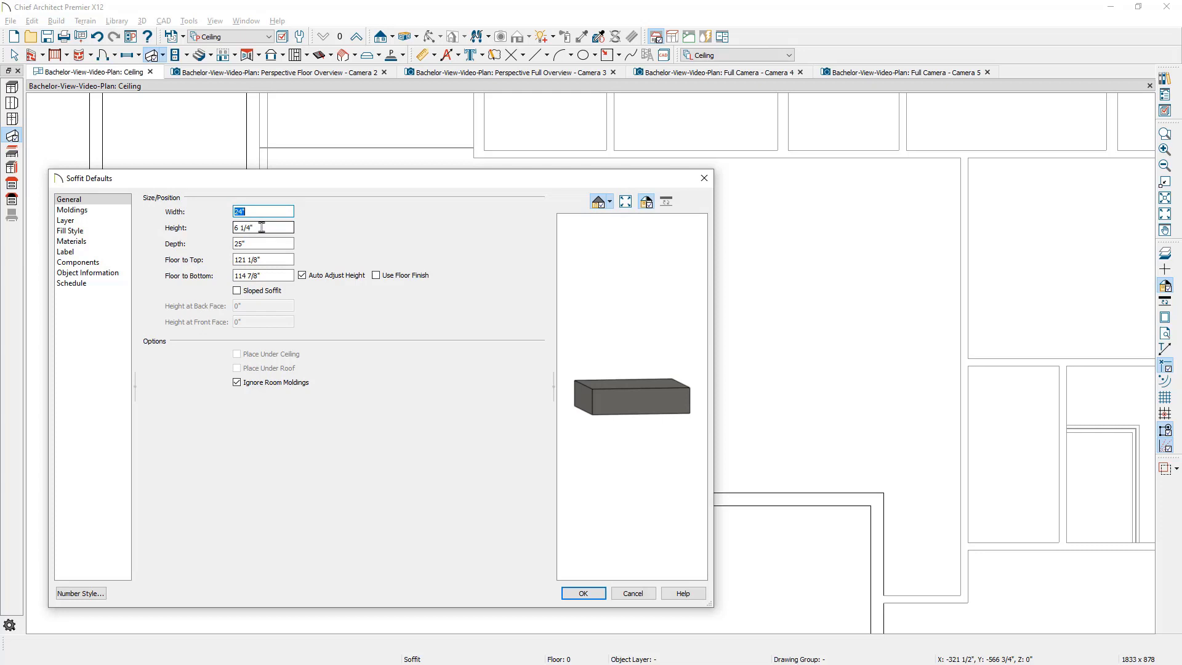
{"action": "key", "text": "Tab"}
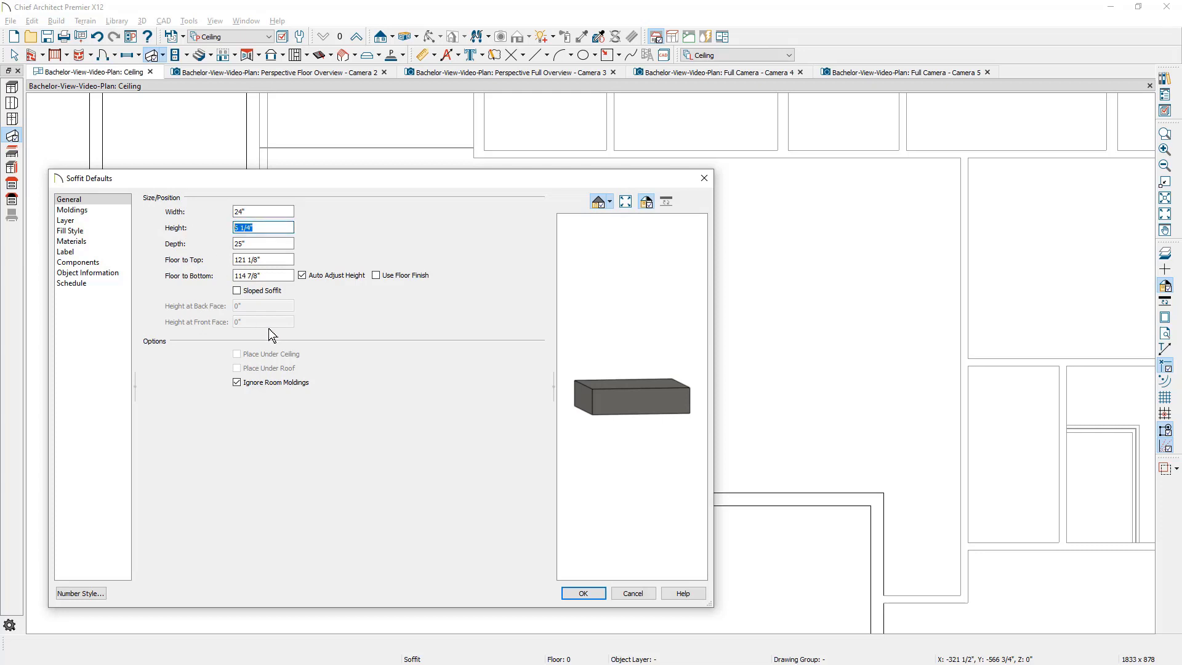
{"action": "type", "text": "6"}
{"action": "key", "text": "Tab"}
{"action": "type", "text": "6"}
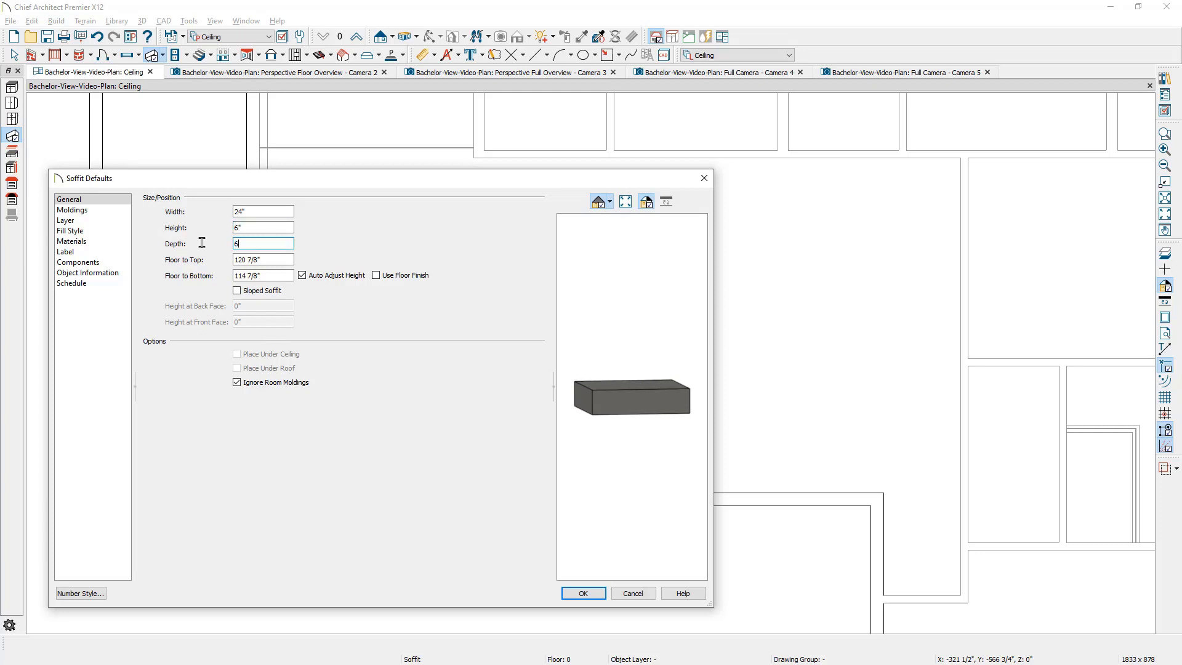
{"action": "key", "text": "Tab"}
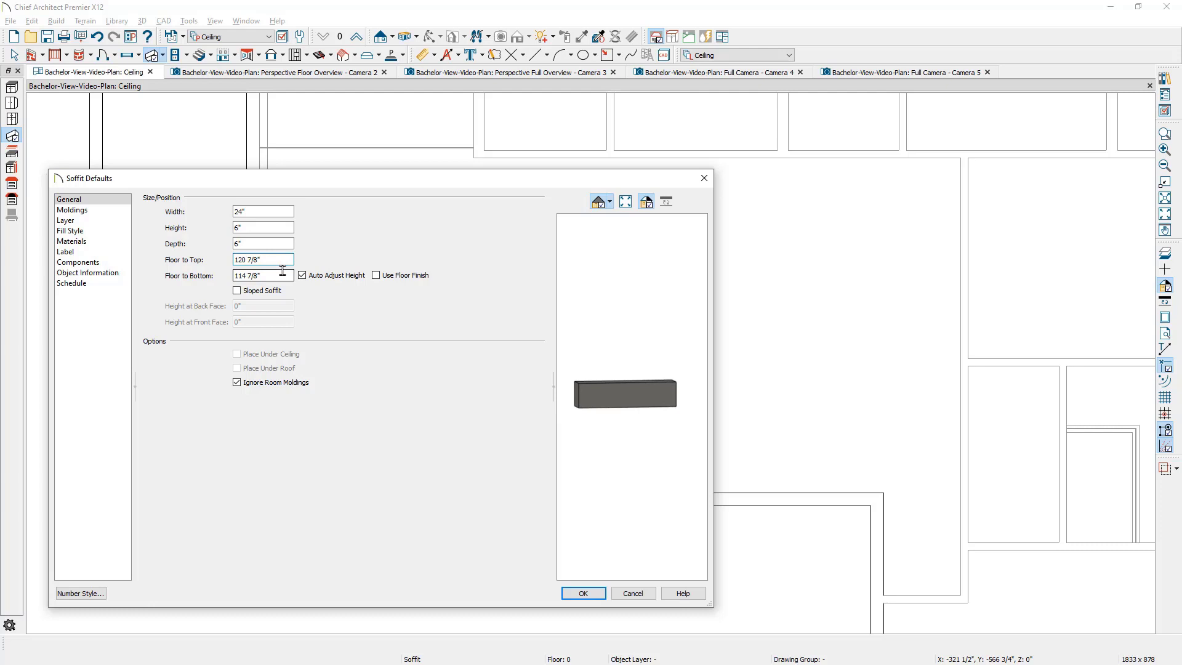
- Set the default soffit's Floor to Top value to 119 5/8" and apply the soffit defaults
{"action": "double_click", "coordinate": [241, 259]}
{"action": "type", "text": "119"}
{"action": "key", "text": "BackSpace"}
{"action": "type", "text": "5"}
{"action": "key", "text": "Tab"}
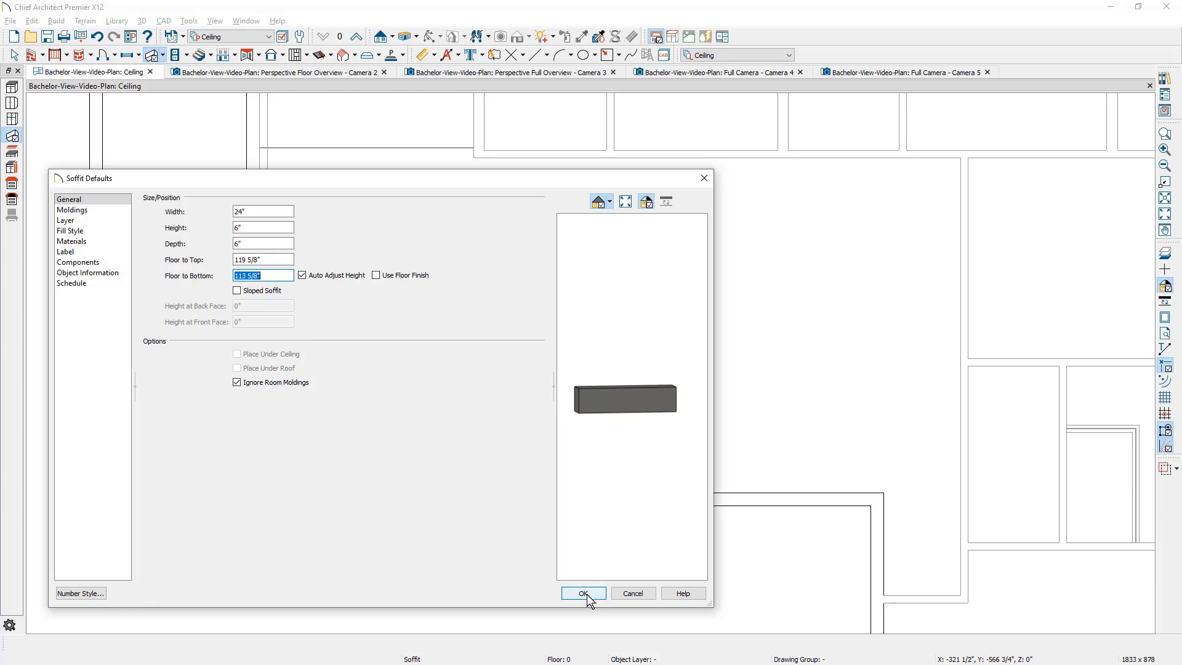
{"action": "left_click", "coordinate": [583, 593]}
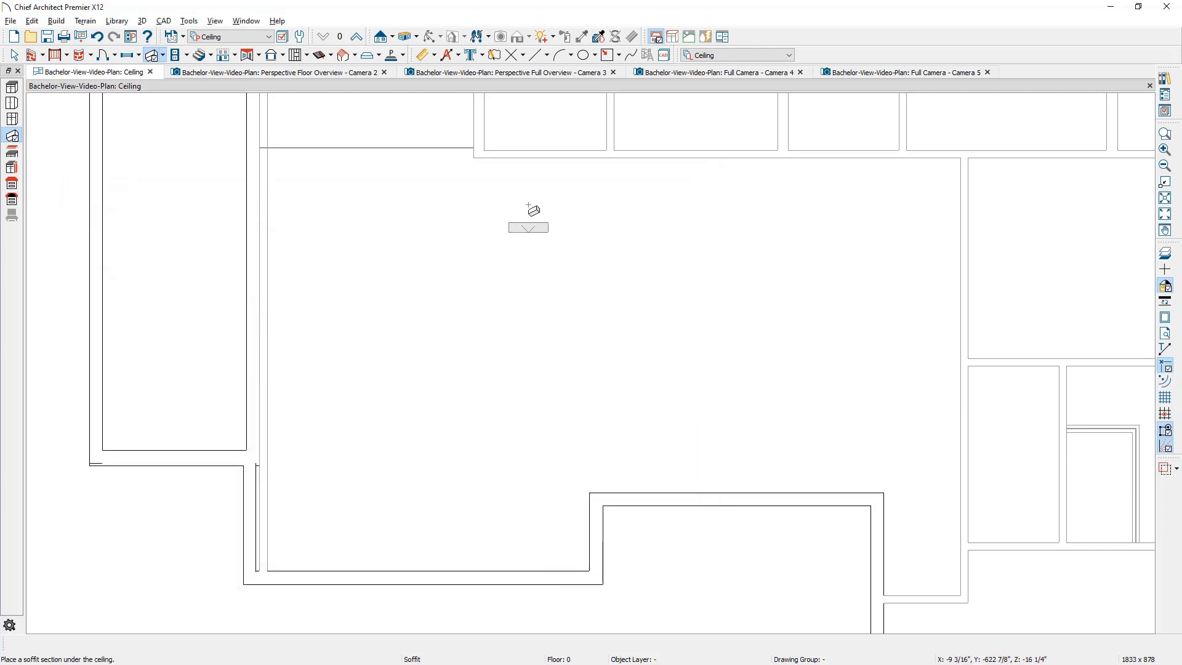
- Place a soffit in the large room, align it with the upper-left room divider, and stretch it to the adjacent wall corner
{"action": "left_click", "coordinate": [528, 172]}
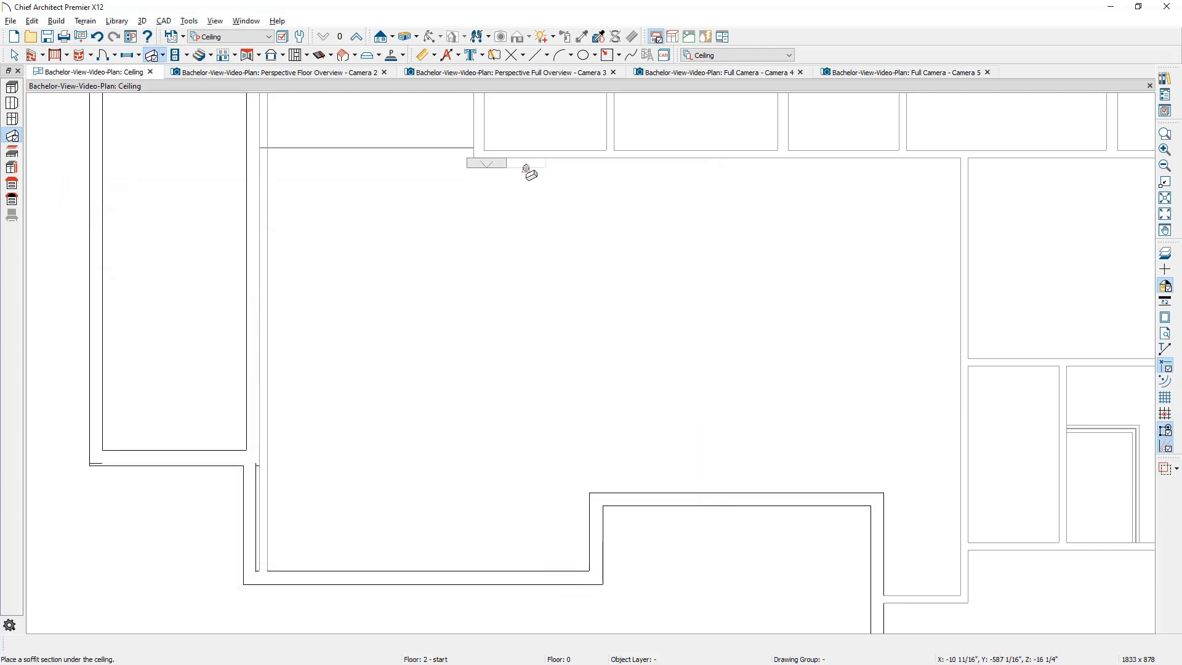
{"action": "key", "text": "Escape"}
{"action": "scroll", "coordinate": [529, 174], "scroll_direction": "up", "scroll_amount": 2}
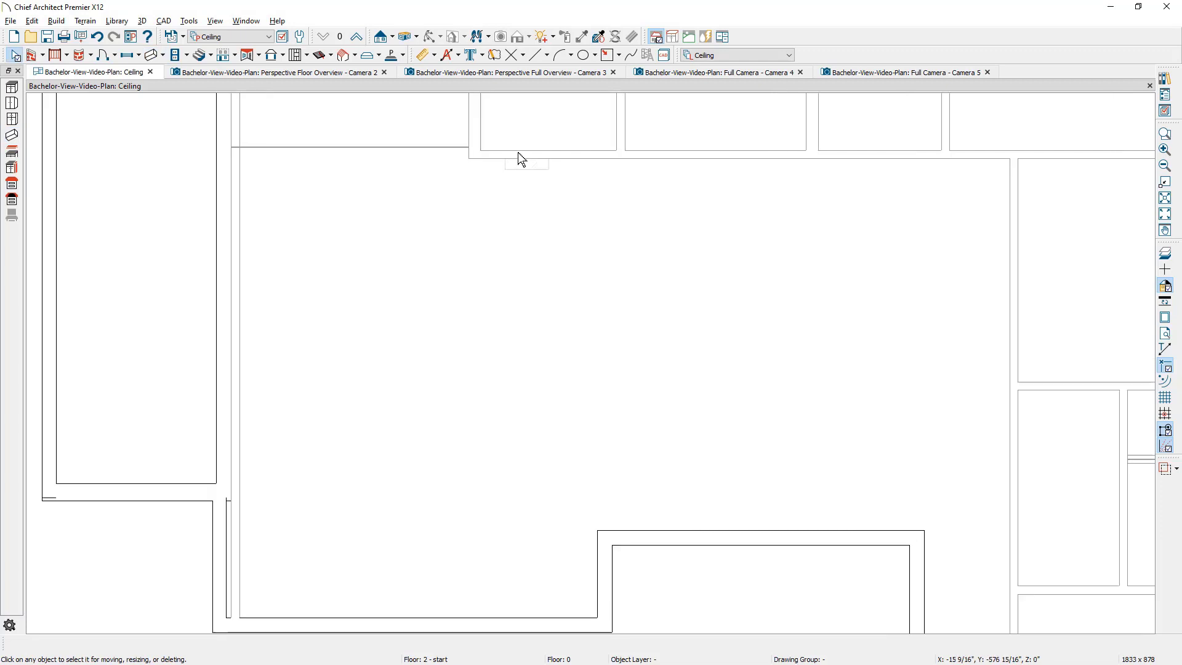
{"action": "left_click", "coordinate": [530, 170]}
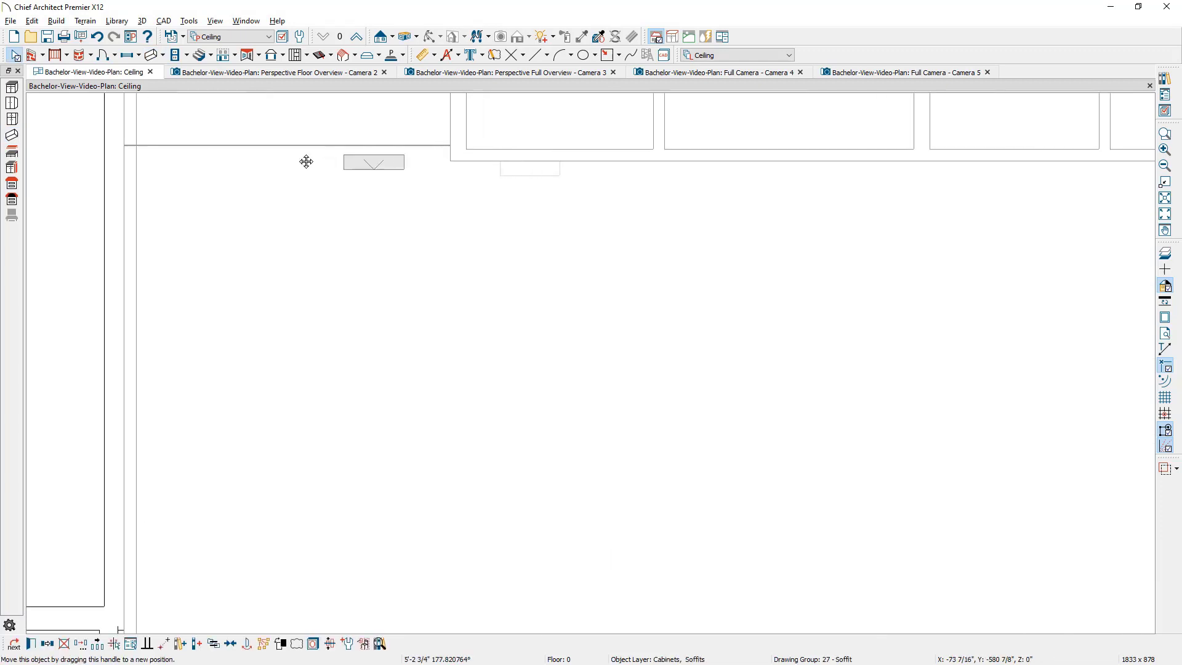
{"action": "left_click_drag", "start_coordinate": [307, 161], "coordinate": [136, 152]}
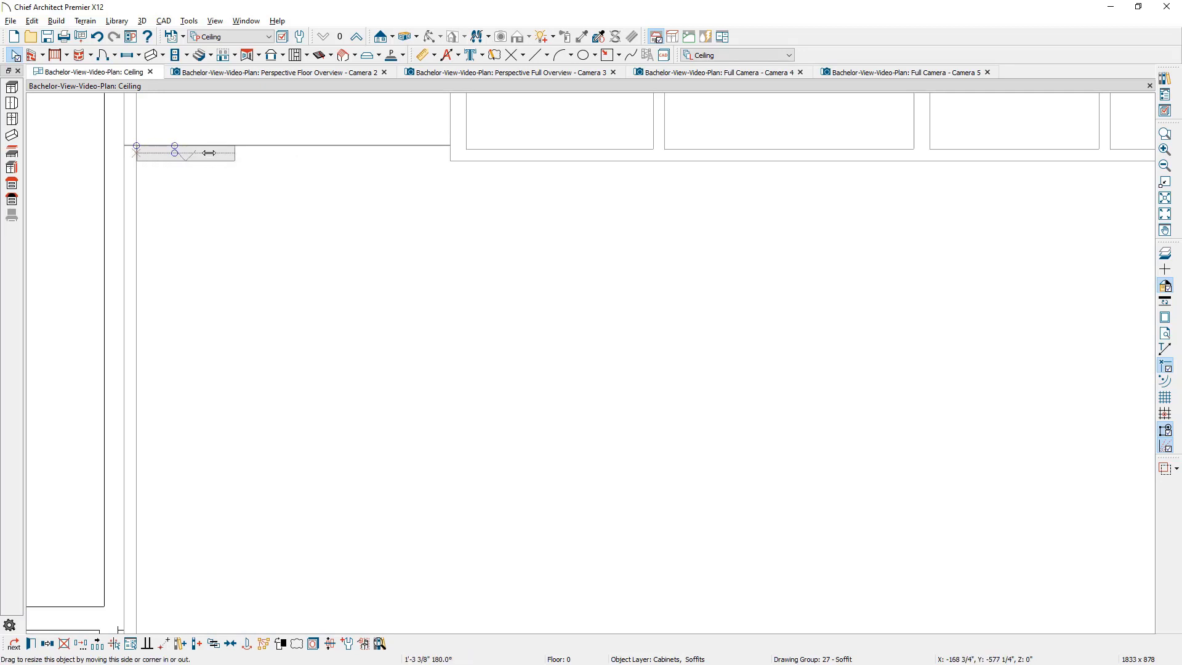
{"action": "left_click_drag", "start_coordinate": [238, 153], "coordinate": [447, 159]}
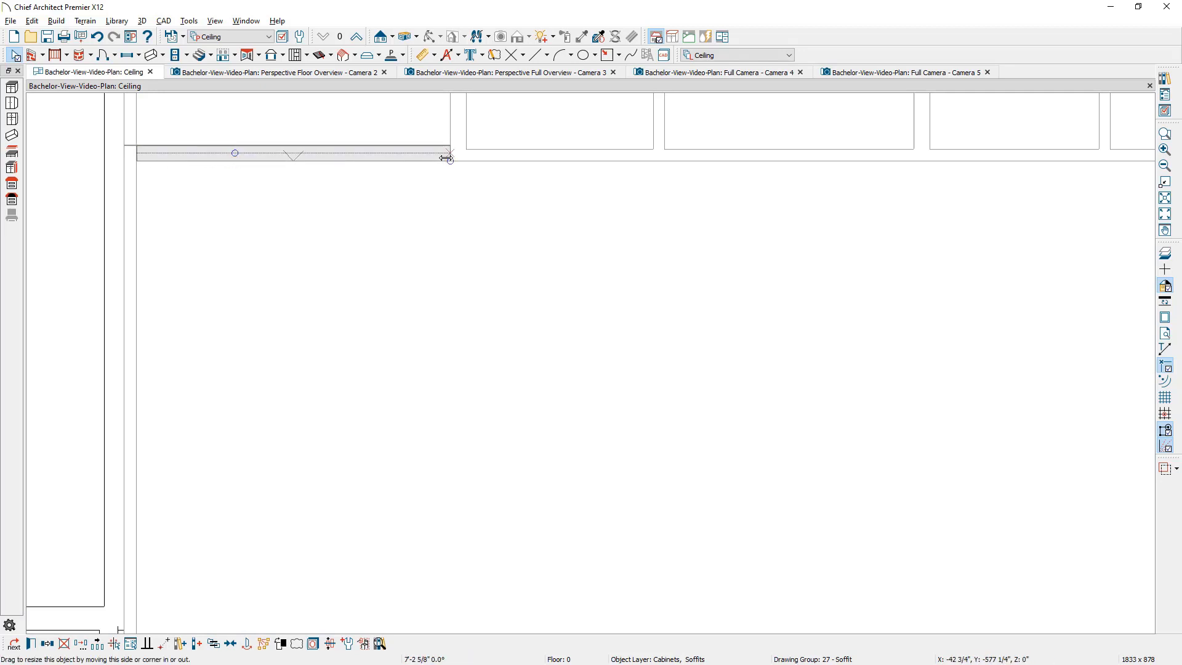
{"action": "left_click", "coordinate": [477, 231]}
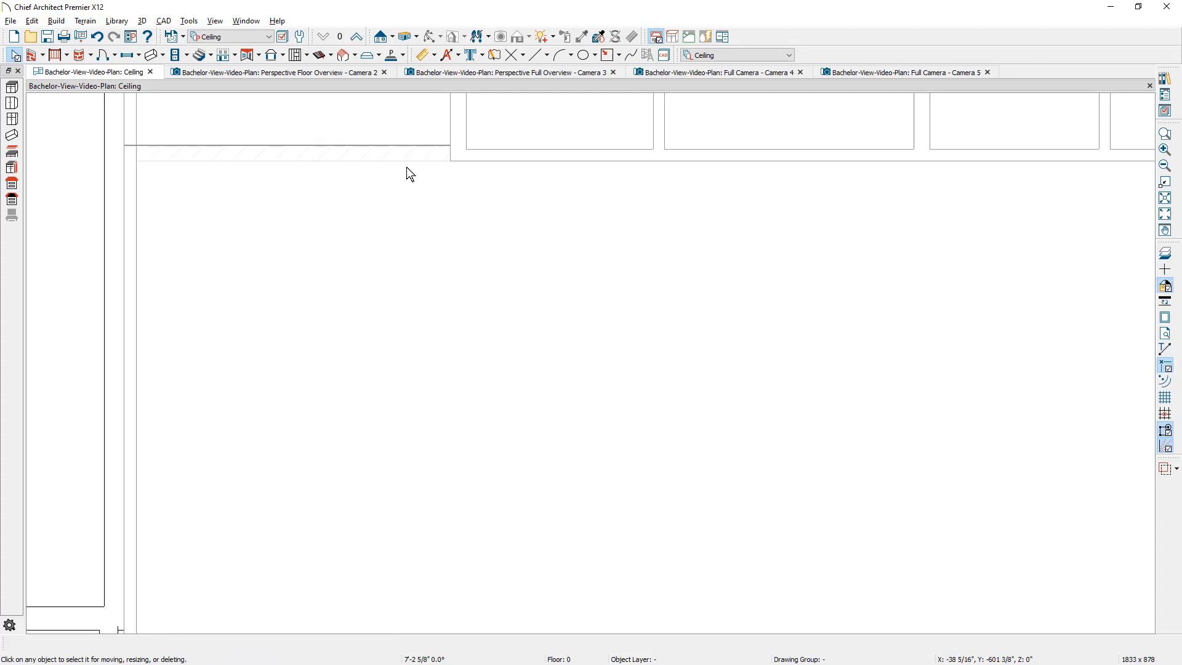
- Copy the soffit once down the room with a 48" multiple copy offset, and lengthen the copy well past the original
{"action": "left_click", "coordinate": [343, 156]}
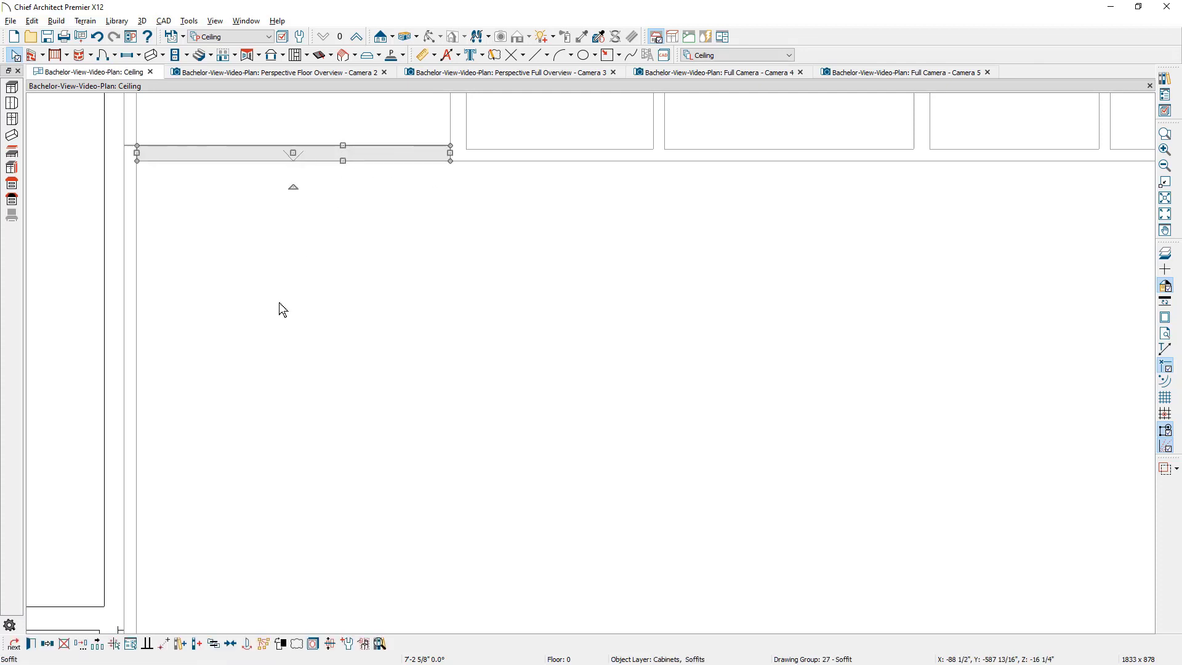
{"action": "left_click", "coordinate": [97, 643]}
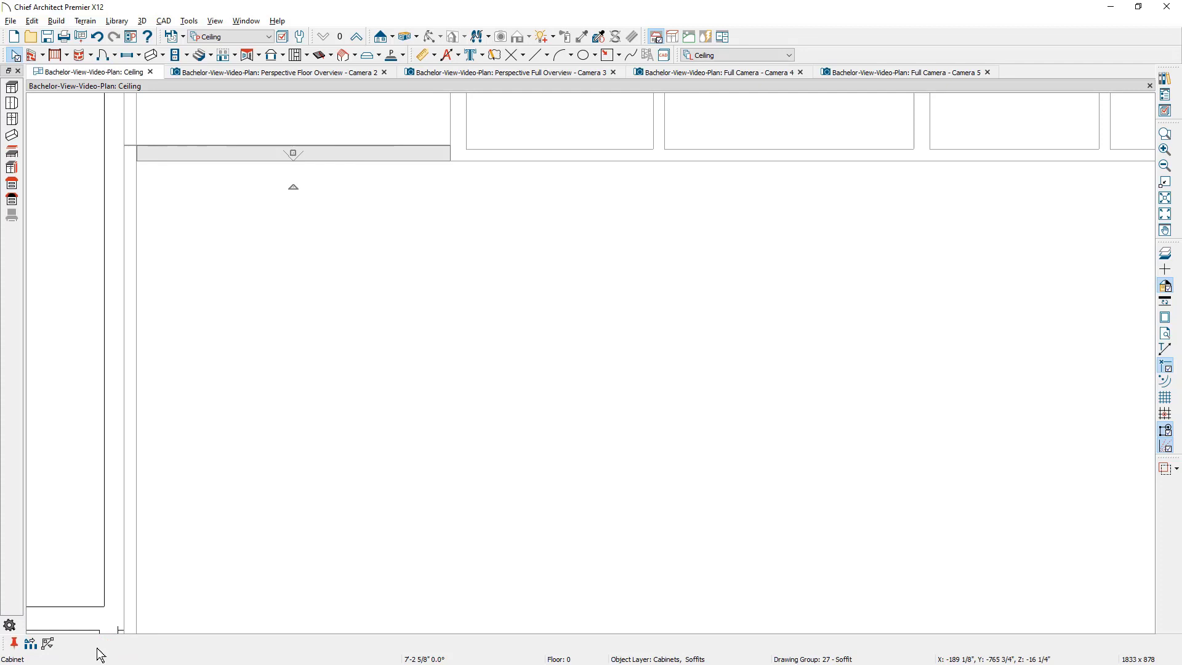
{"action": "left_click", "coordinate": [30, 643]}
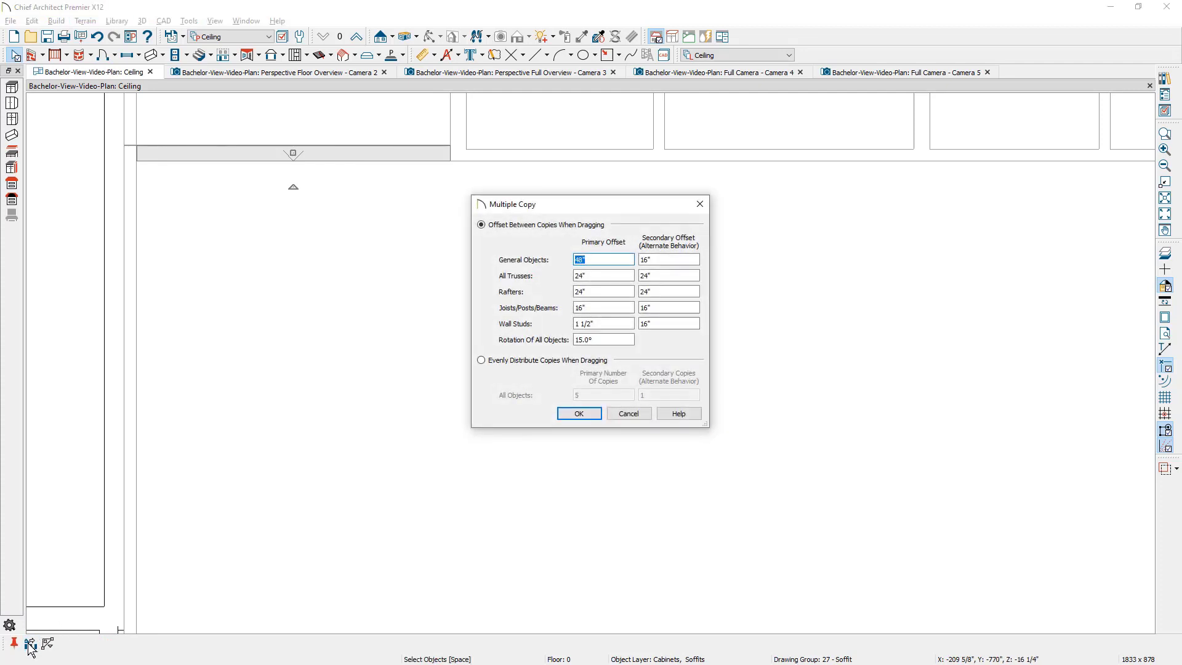
{"action": "type", "text": "4"}
{"action": "type", "text": "8"}
{"action": "left_click", "coordinate": [579, 413]}
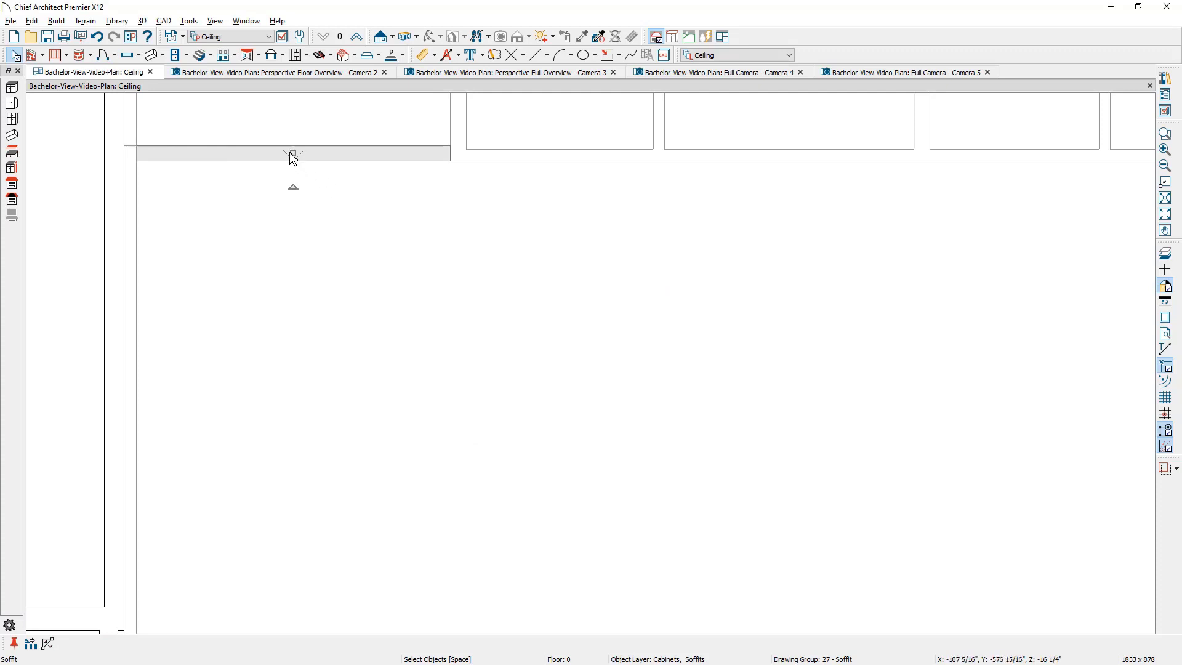
{"action": "left_click_drag", "start_coordinate": [294, 154], "coordinate": [293, 271]}
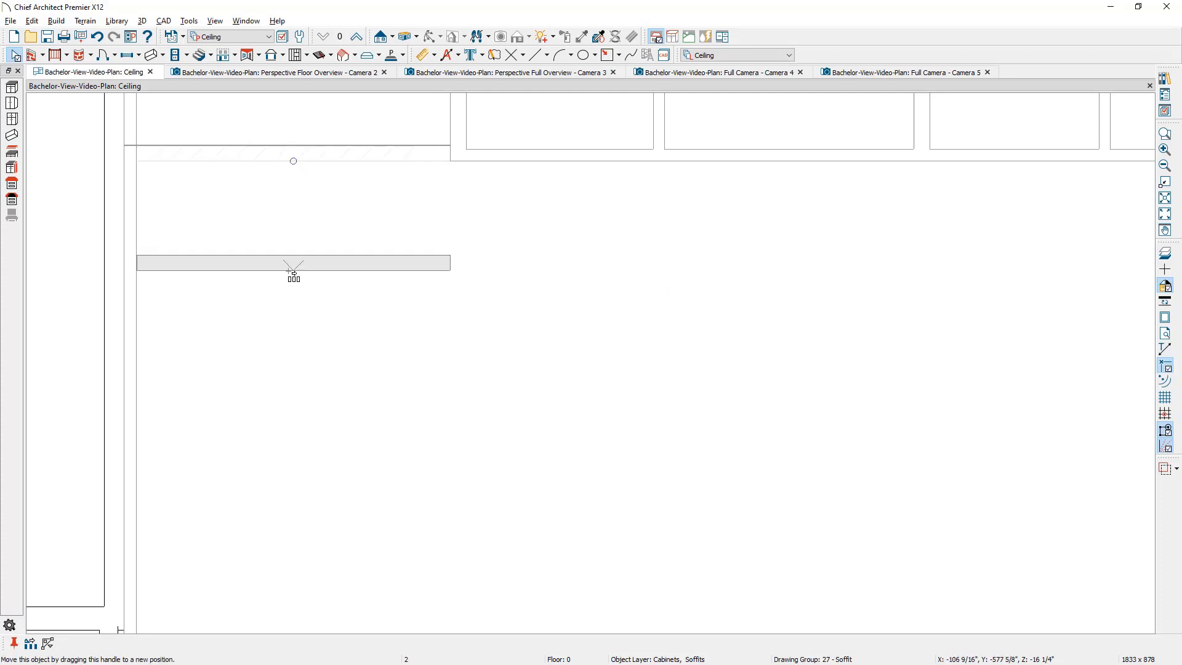
{"action": "scroll", "coordinate": [294, 272], "scroll_direction": "down", "scroll_amount": 3}
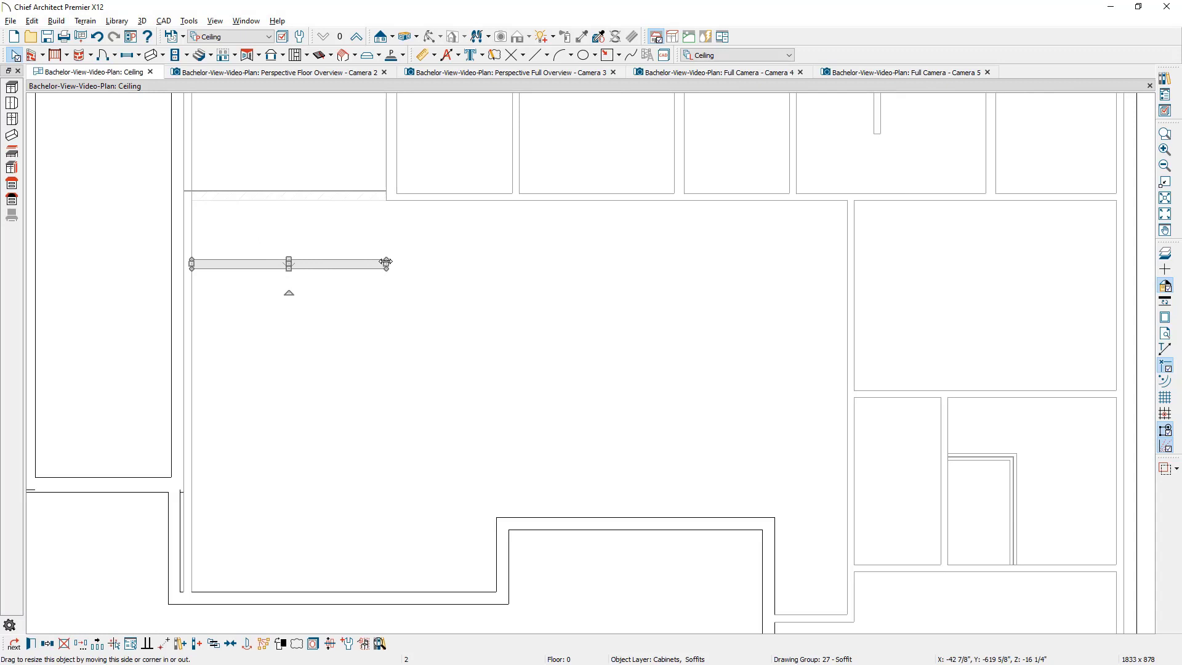
{"action": "left_click_drag", "start_coordinate": [385, 263], "coordinate": [592, 262]}
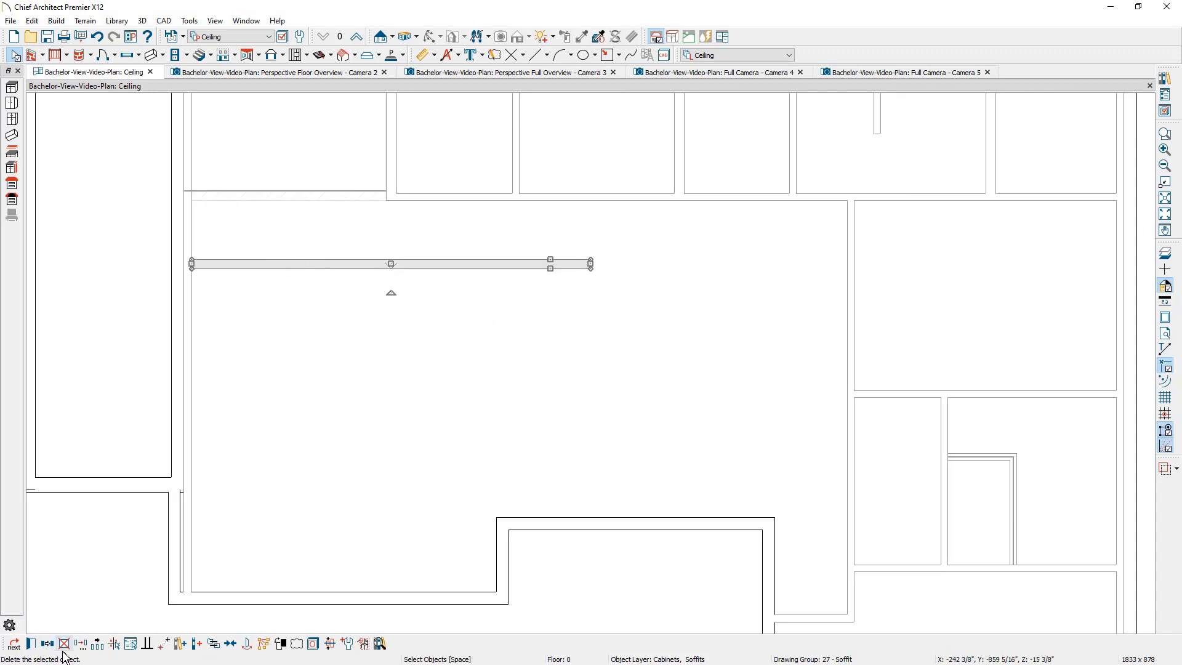
- Multiple-copy the lengthened soffit four times down the room and shorten the lowest copy to the jogged exterior wall
{"action": "left_click", "coordinate": [96, 647]}
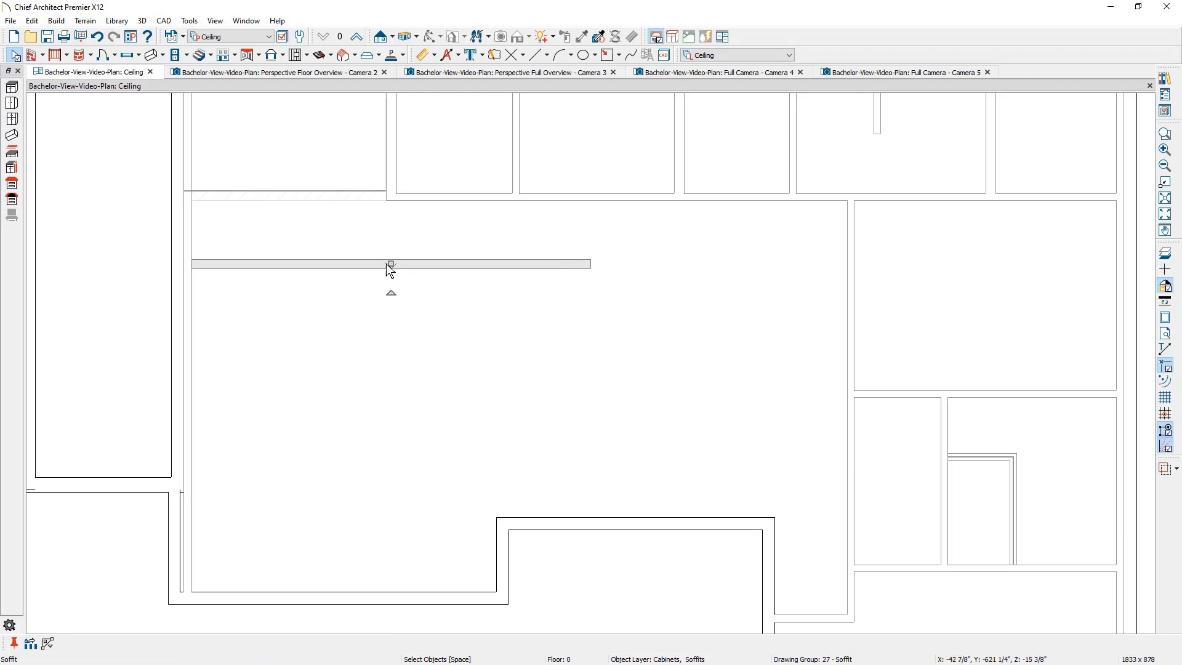
{"action": "left_click_drag", "start_coordinate": [394, 266], "coordinate": [410, 608]}
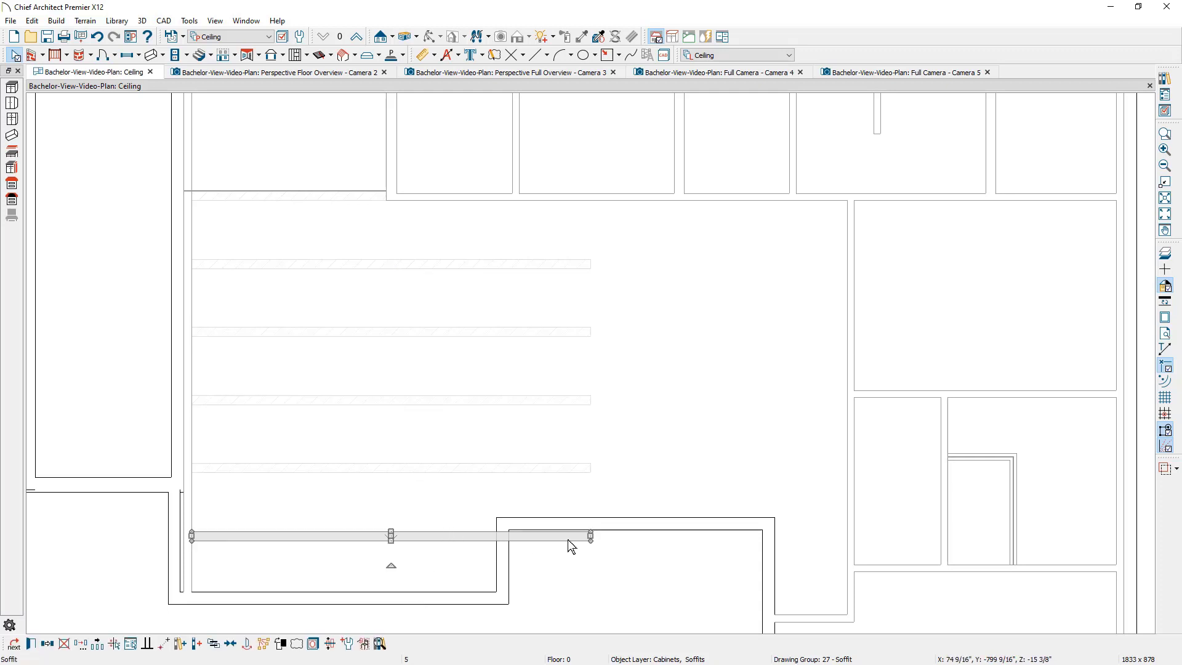
{"action": "left_click_drag", "start_coordinate": [590, 536], "coordinate": [496, 536]}
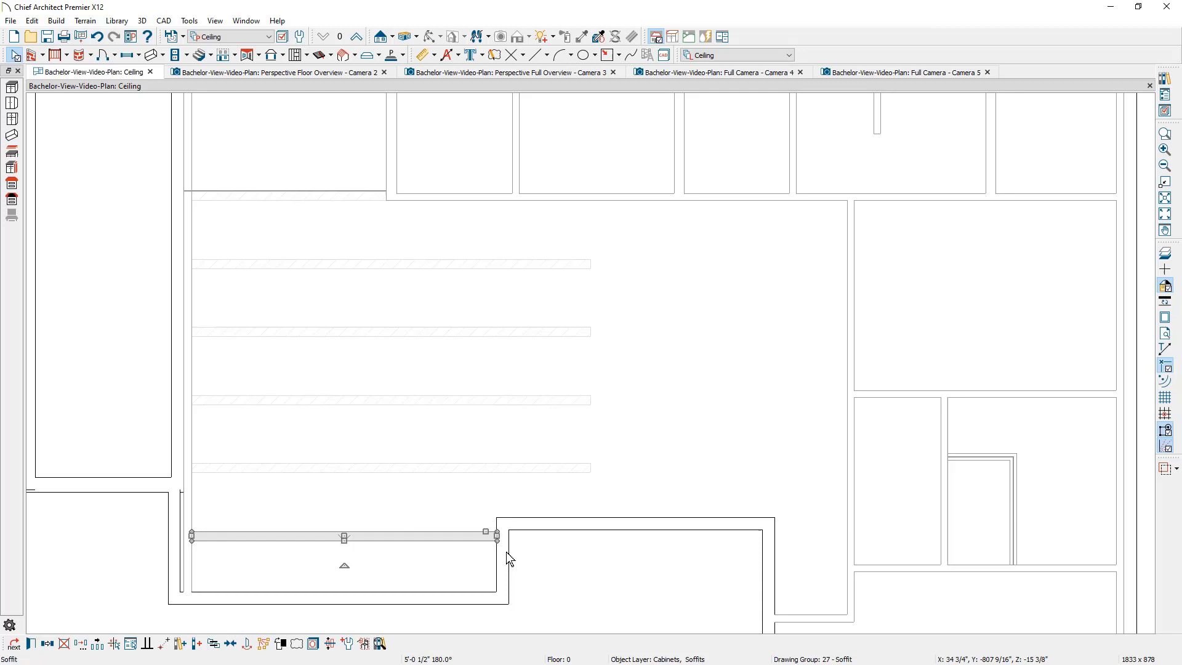
{"action": "key", "text": "Escape"}
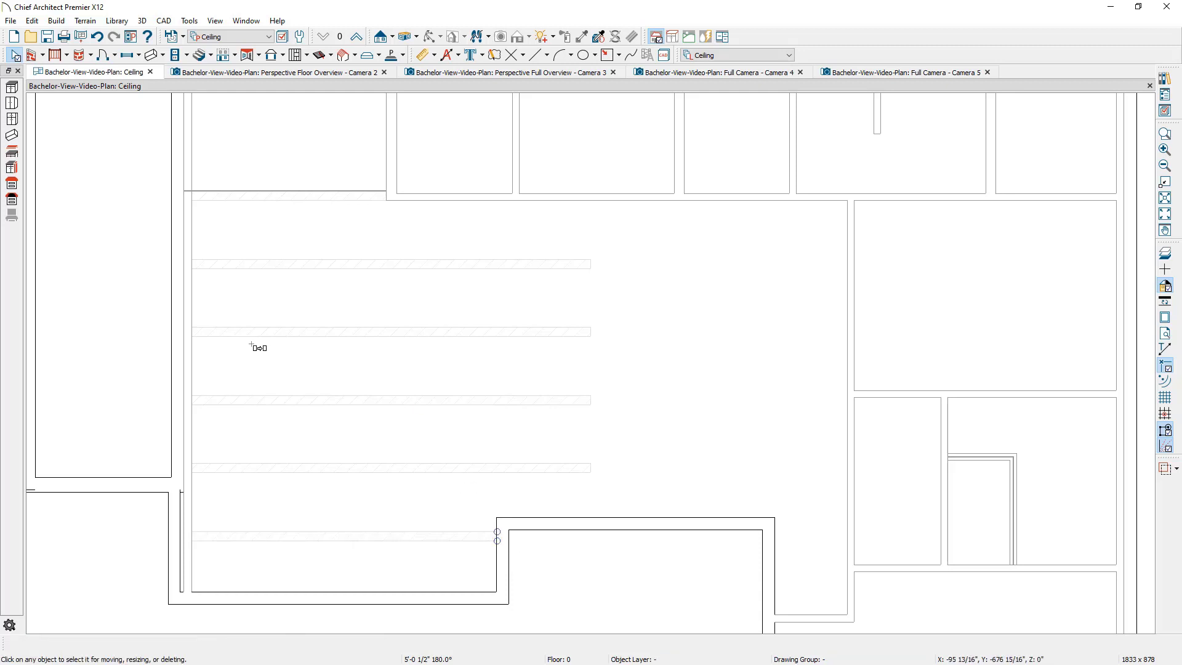
- Place a perpendicular soffit copy near the room's left wall and extend both ends to the upper and lower walls
{"action": "left_click", "coordinate": [258, 311]}
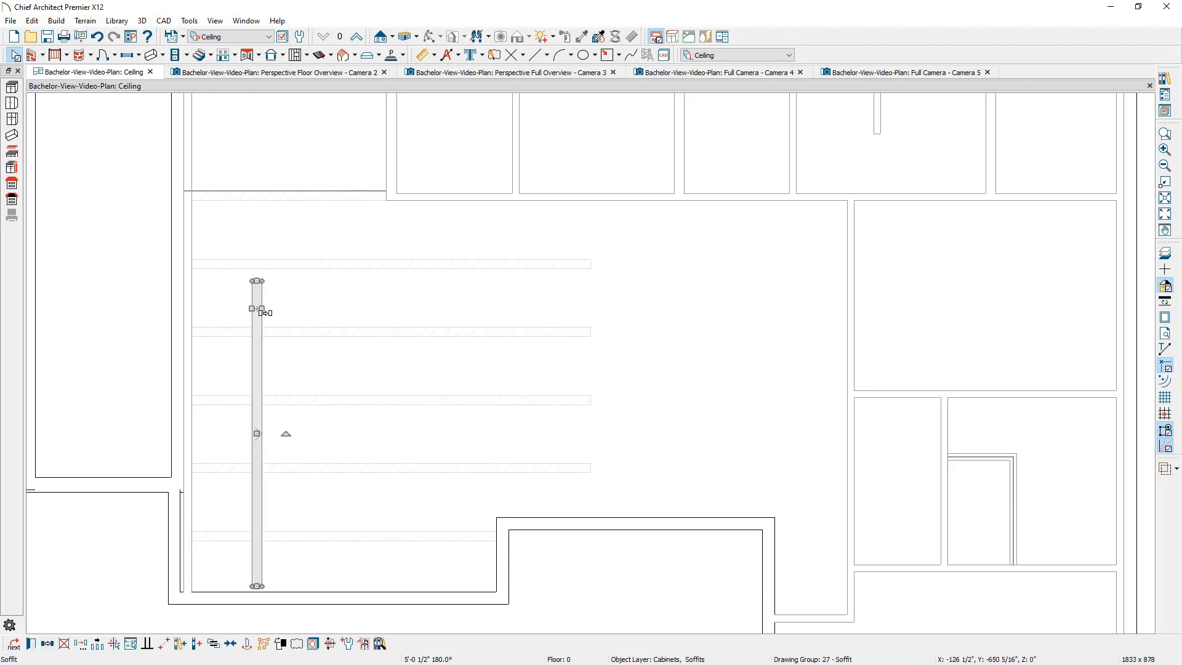
{"action": "left_click_drag", "start_coordinate": [257, 585], "coordinate": [257, 591]}
{"action": "left_click_drag", "start_coordinate": [257, 287], "coordinate": [253, 201]}
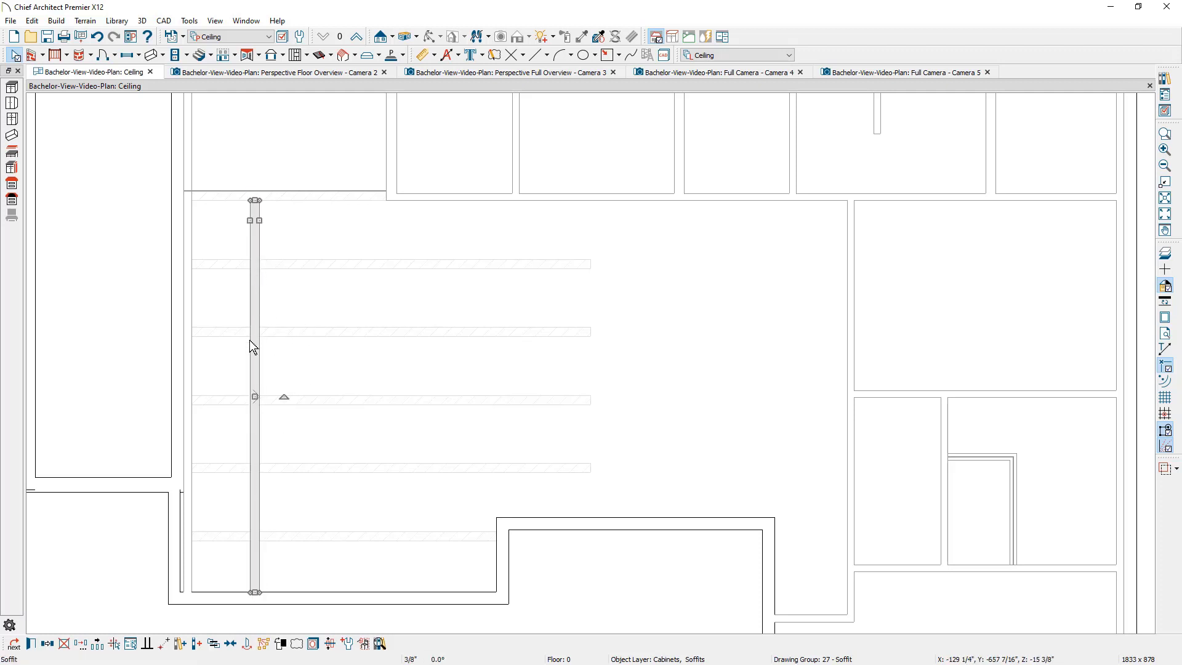
- Multiple-copy the perpendicular soffit five times across the room and shorten the last copy to the jogged exterior wall
{"action": "left_click", "coordinate": [97, 644]}
{"action": "left_click_drag", "start_coordinate": [259, 397], "coordinate": [600, 492]}
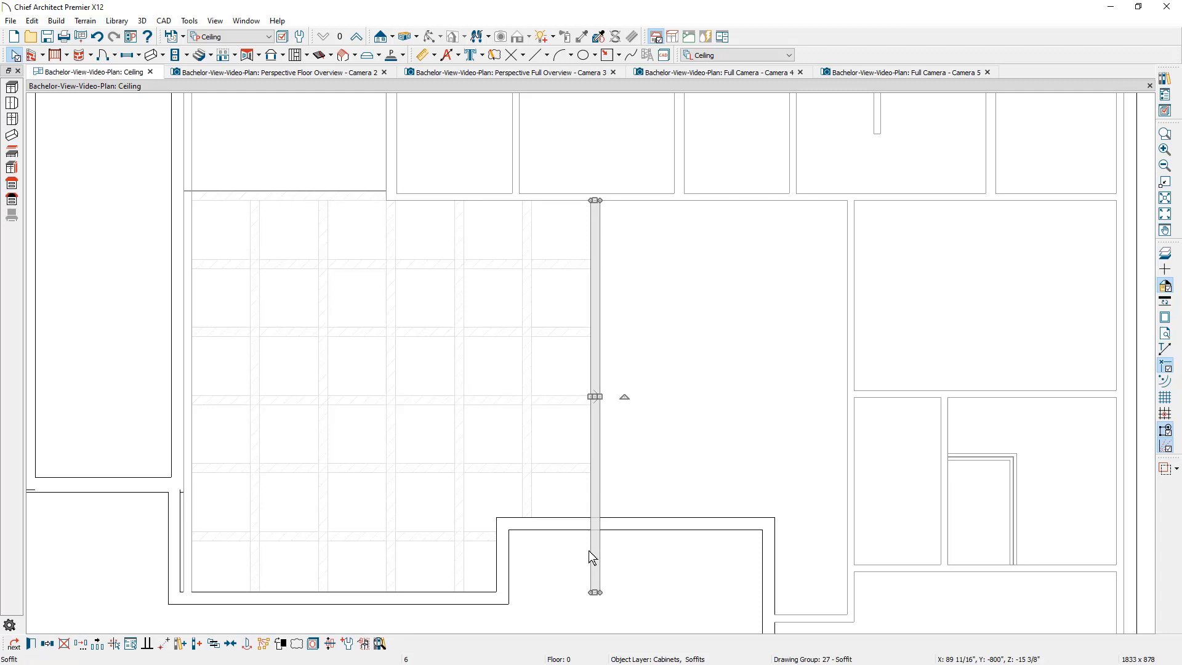
{"action": "left_click_drag", "start_coordinate": [594, 592], "coordinate": [593, 528]}
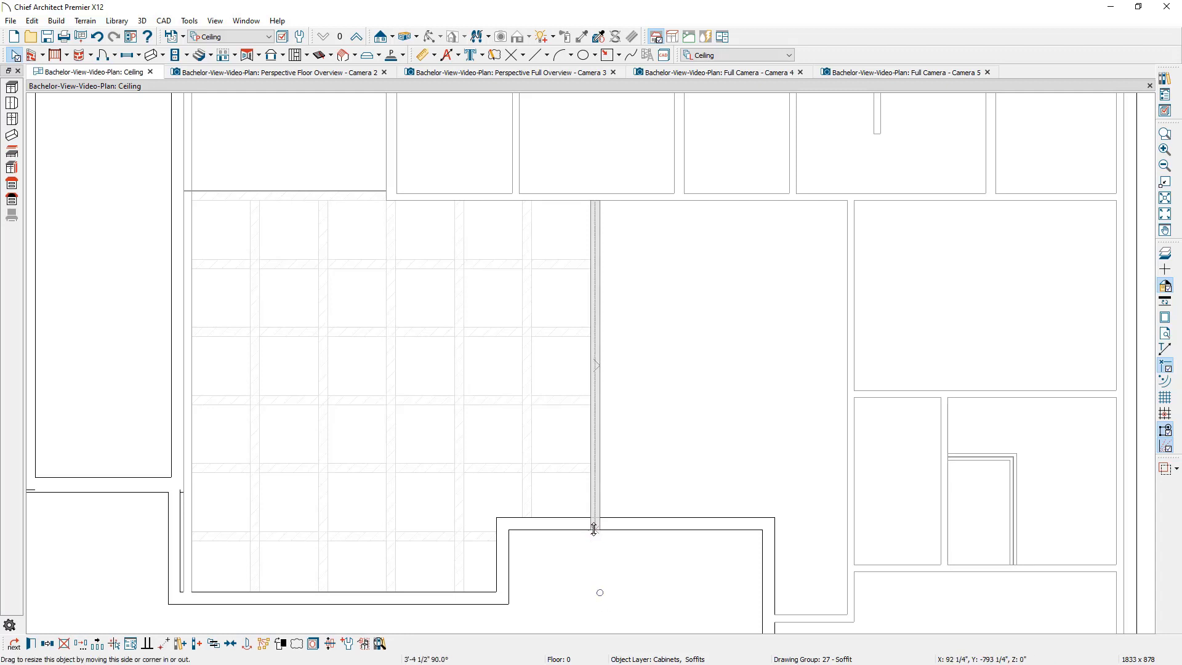
{"action": "left_click", "coordinate": [619, 354]}
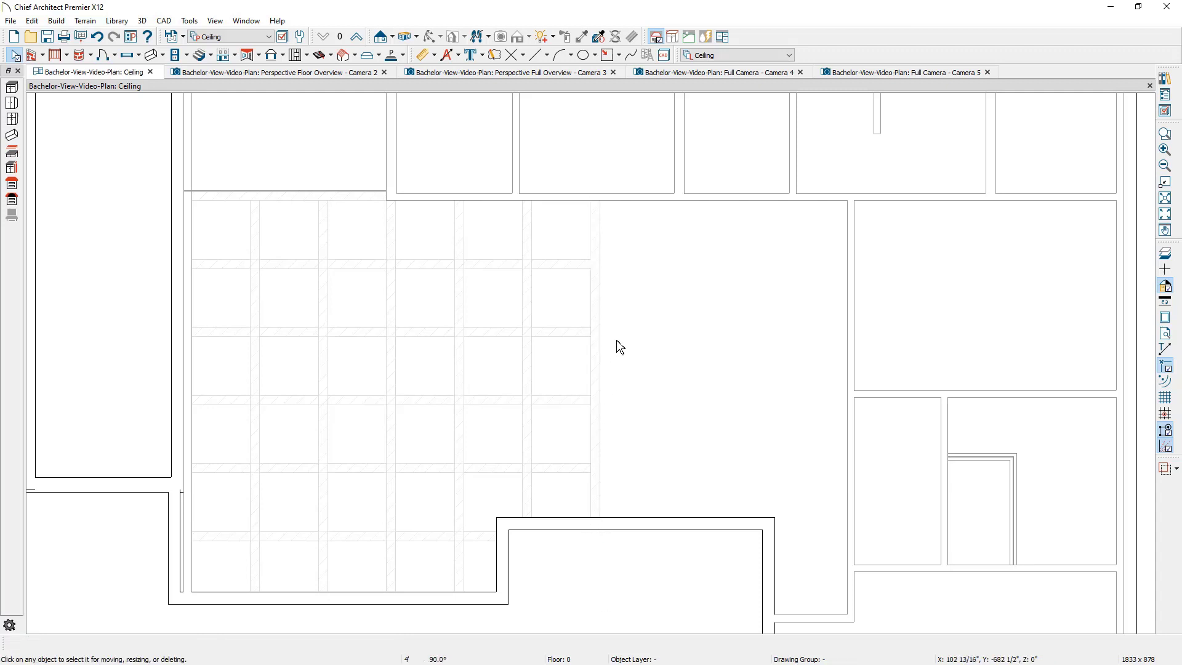
- Return to the room's full camera view and switch its rendering technique to Standard
{"action": "left_click", "coordinate": [870, 75]}
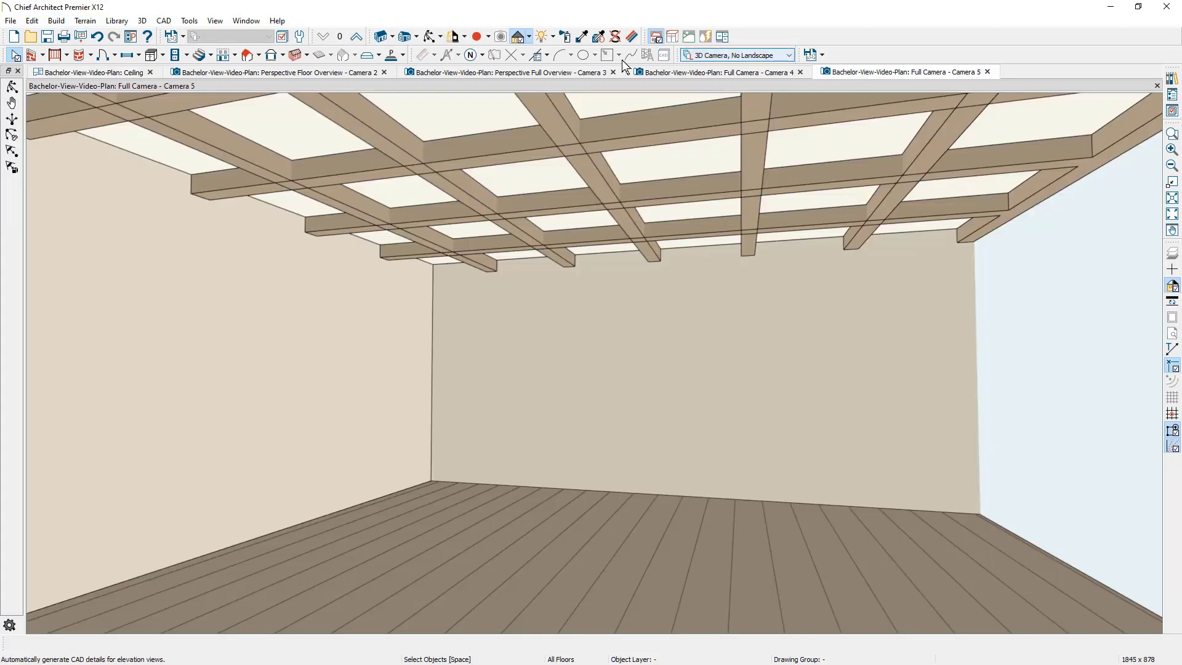
{"action": "left_click", "coordinate": [530, 39]}
{"action": "left_click", "coordinate": [567, 54]}
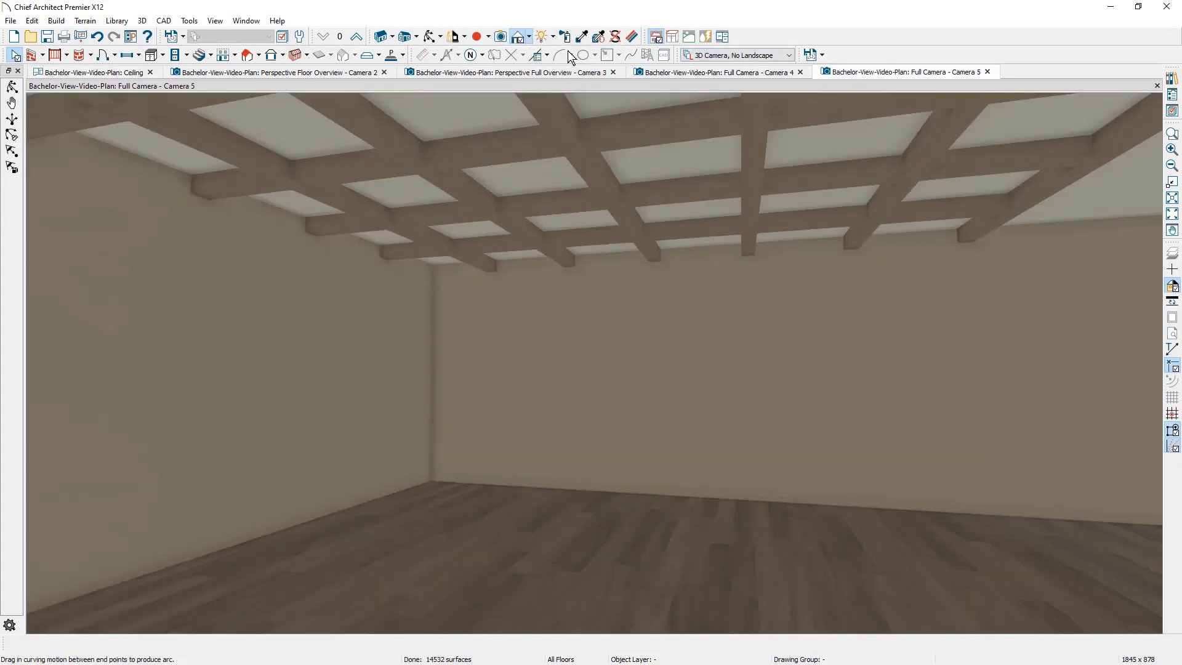